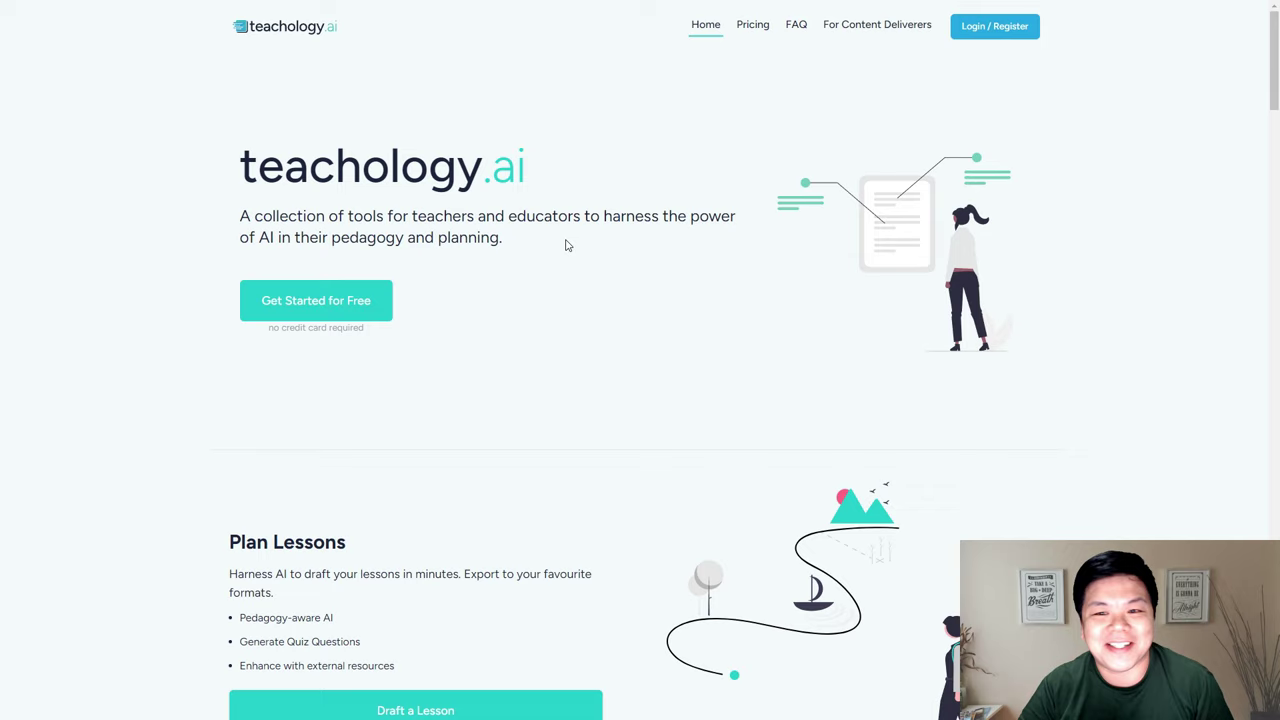
Highlight and deselect parts of the teachology.ai heading on the home page
drag(243, 170, 566, 183)
click(483, 180)
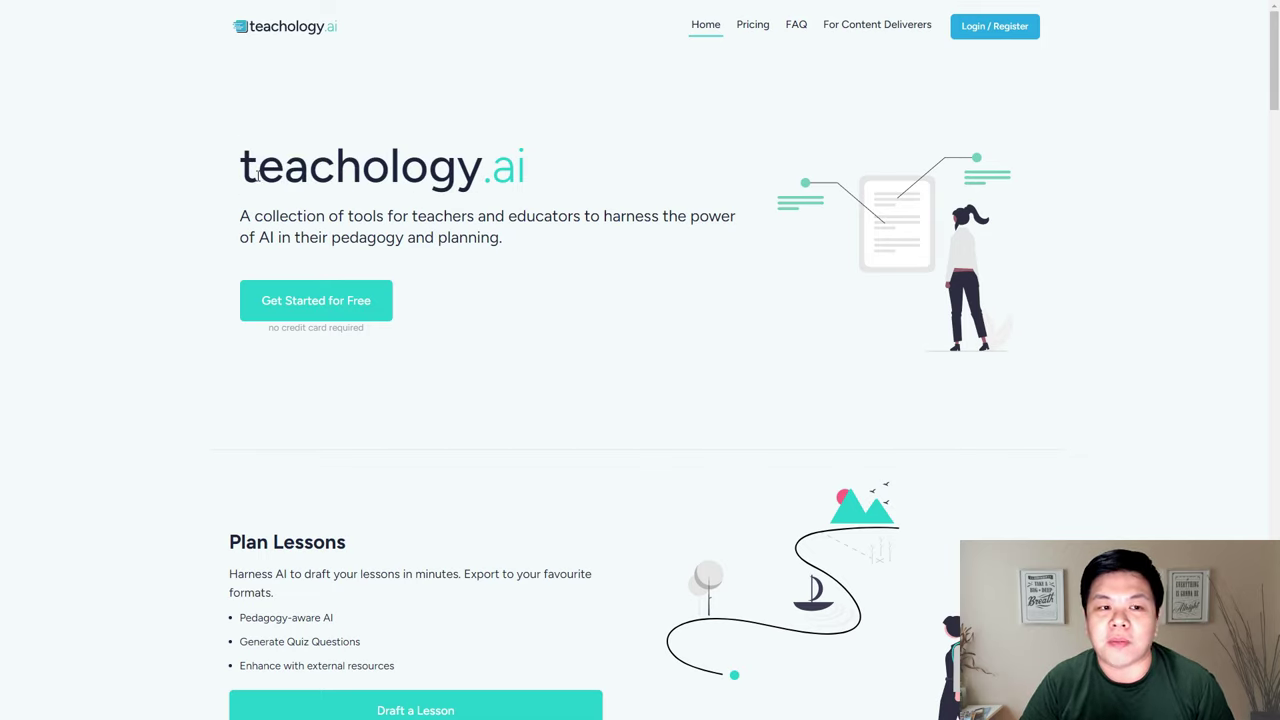
drag(258, 175, 357, 175)
click(455, 178)
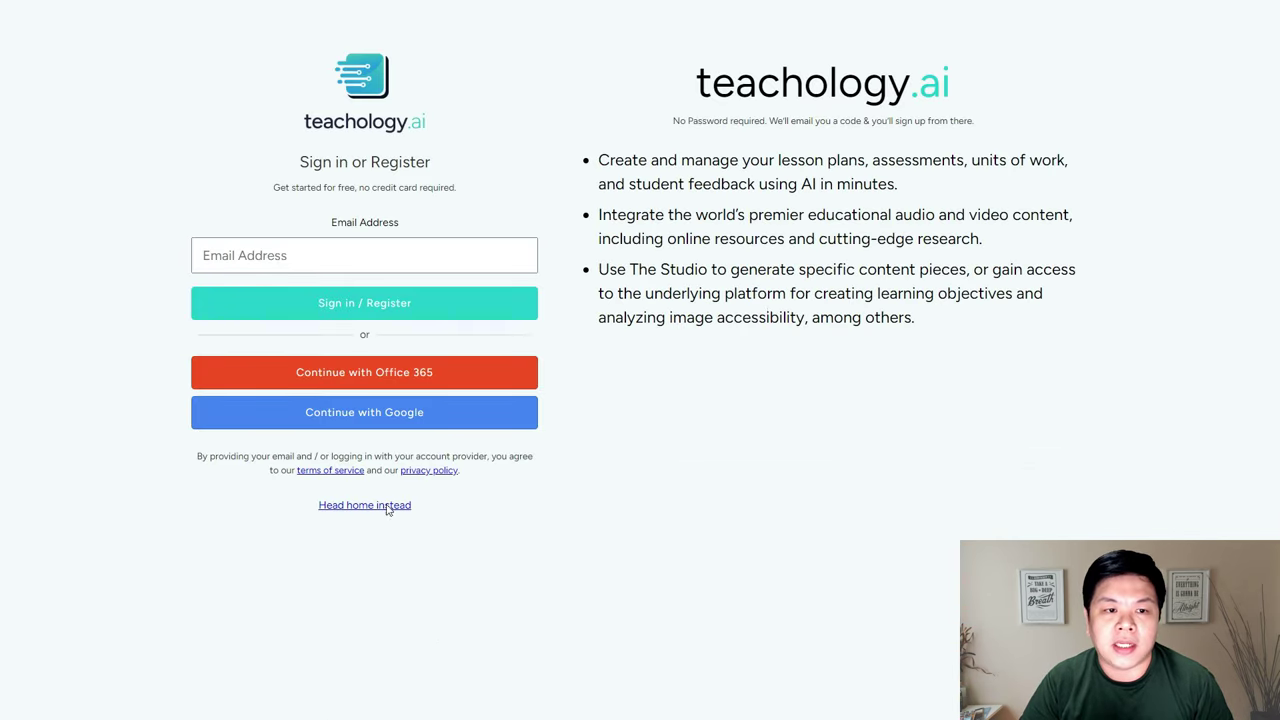
Continue with Google, then scroll the dashboard cards down and back to the top
click(402, 413)
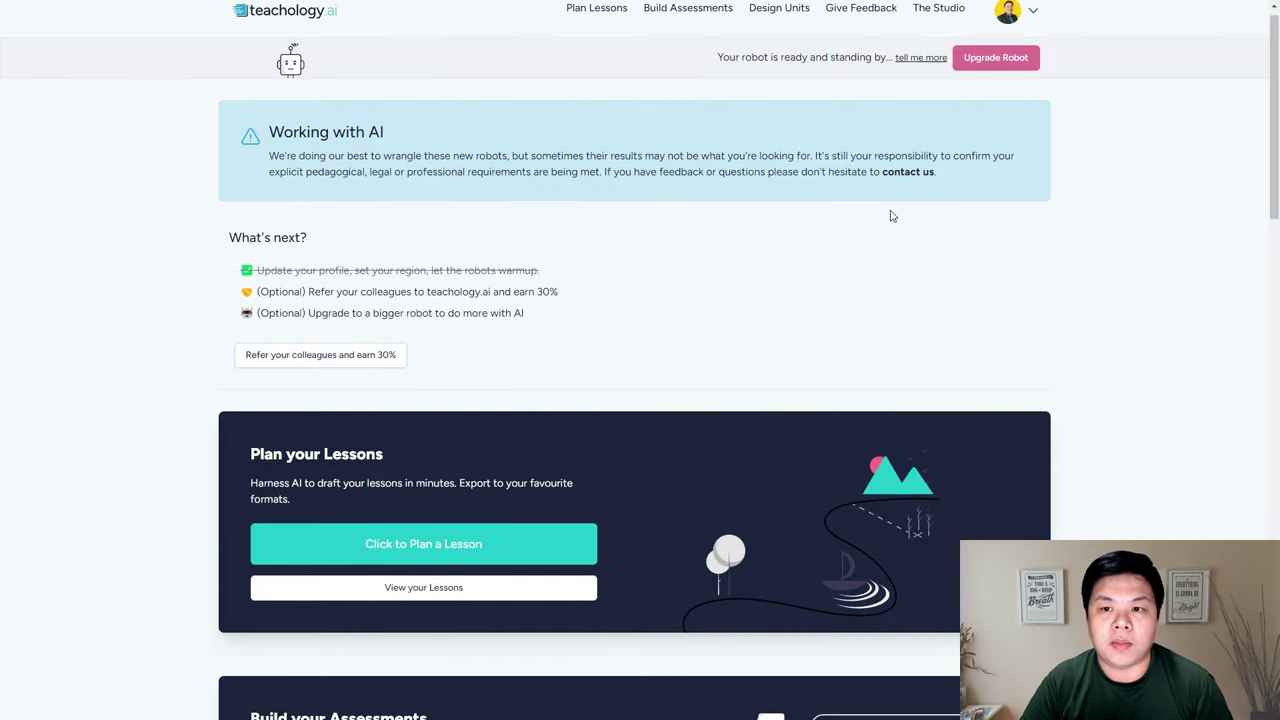
scroll(892, 216, down, 1)
scroll(634, 309, up, 1)
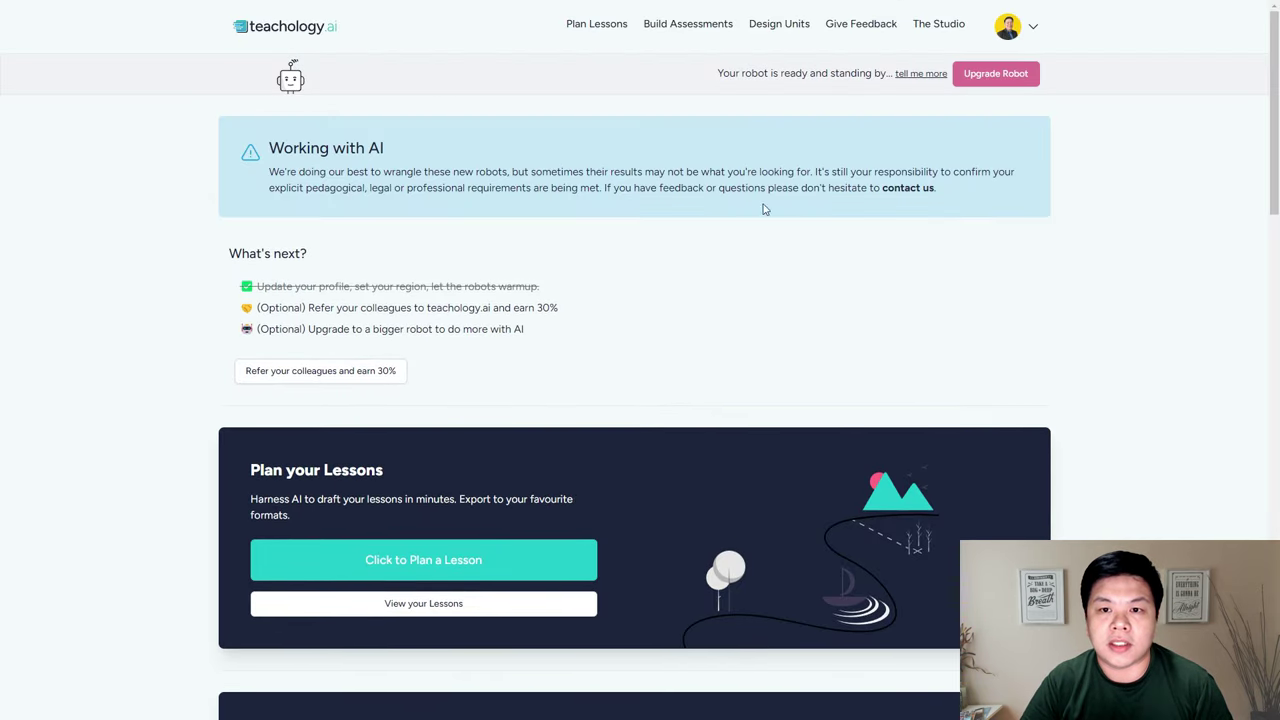
scroll(890, 124, down, 6)
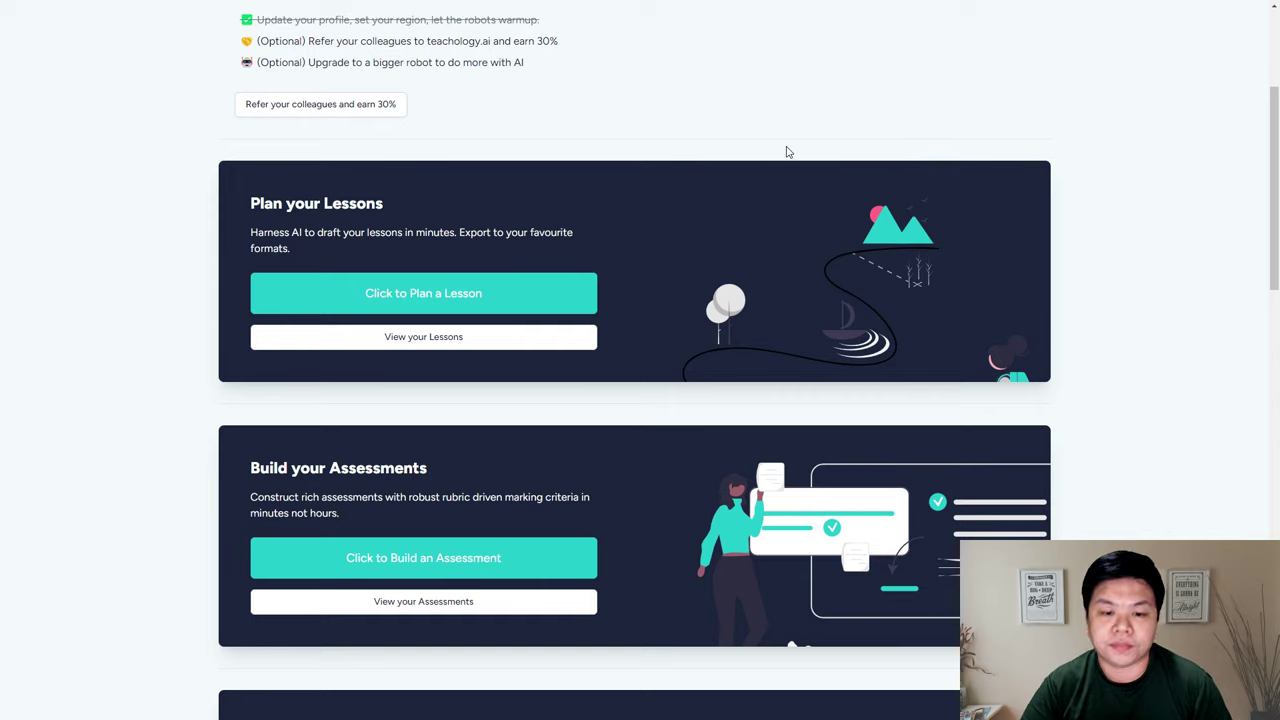
scroll(787, 151, up, 6)
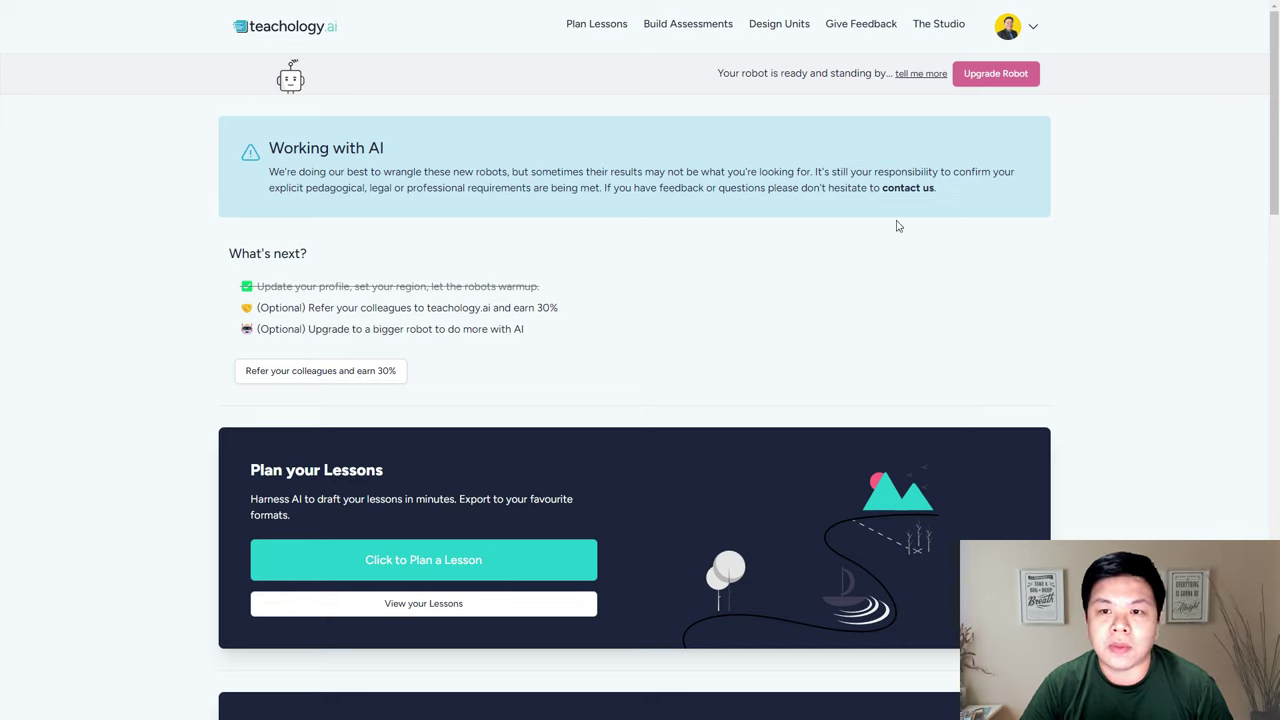
click(915, 75)
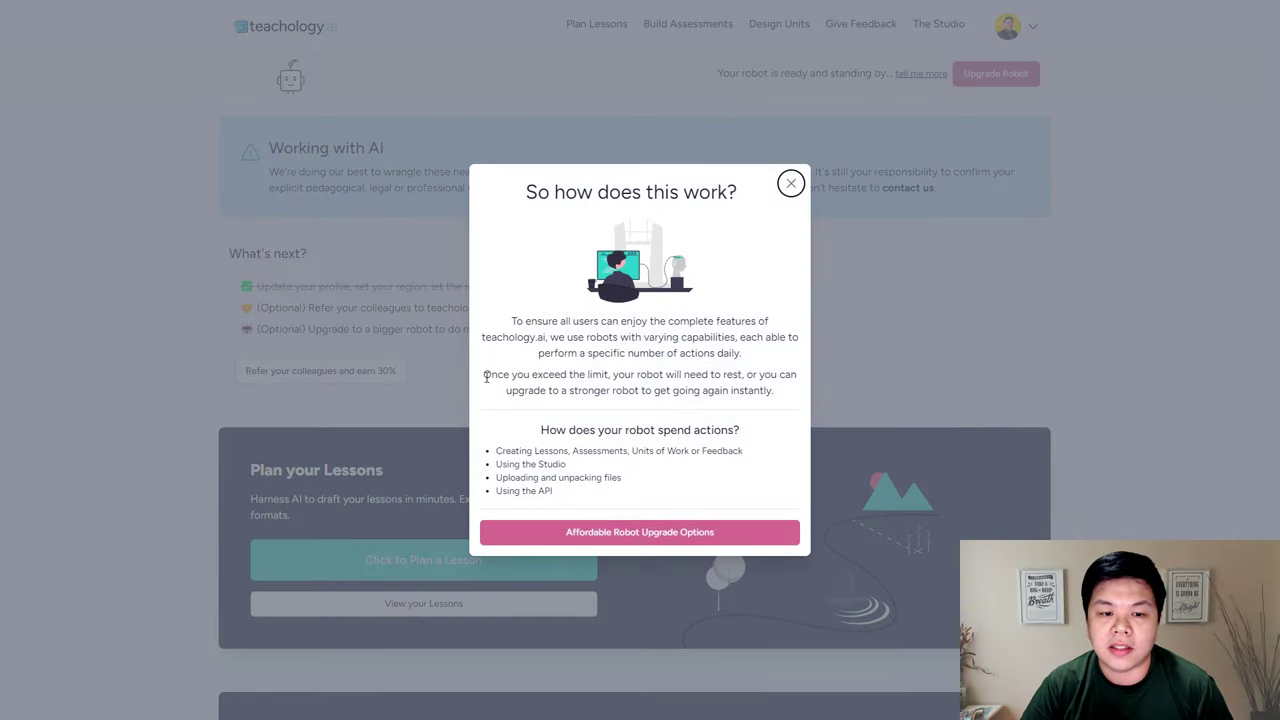
drag(484, 374, 782, 398)
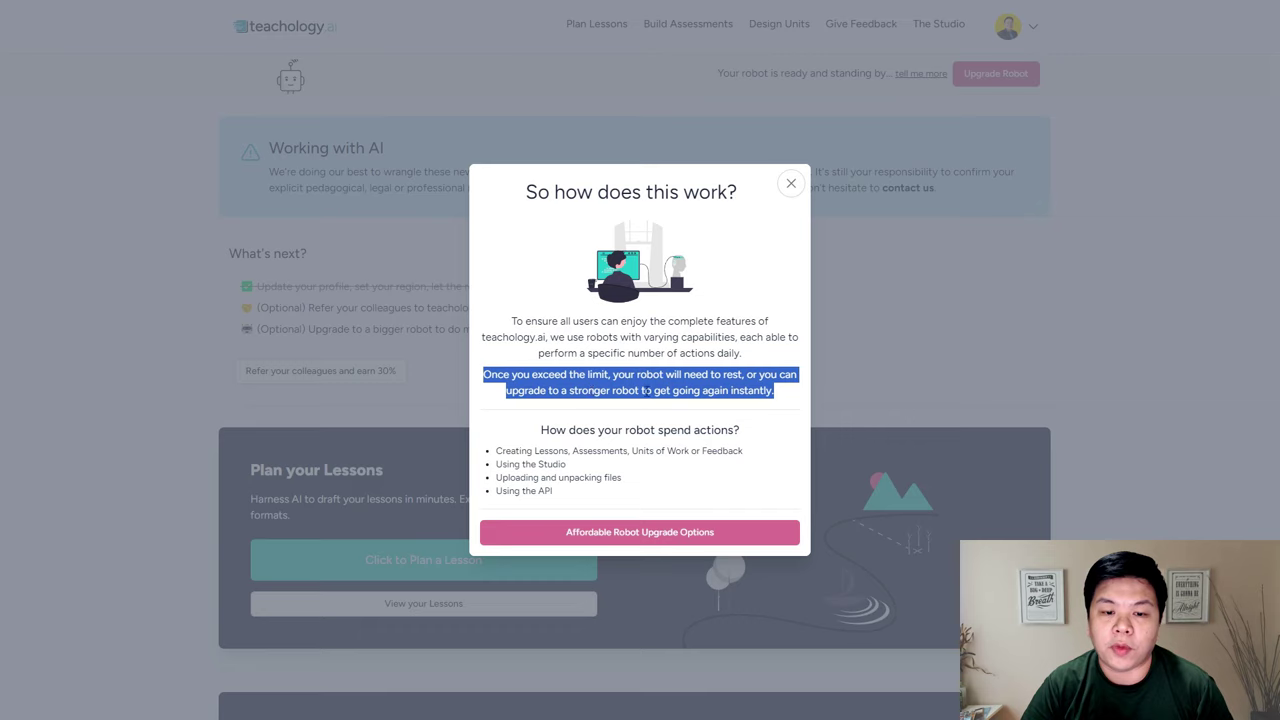
click(791, 183)
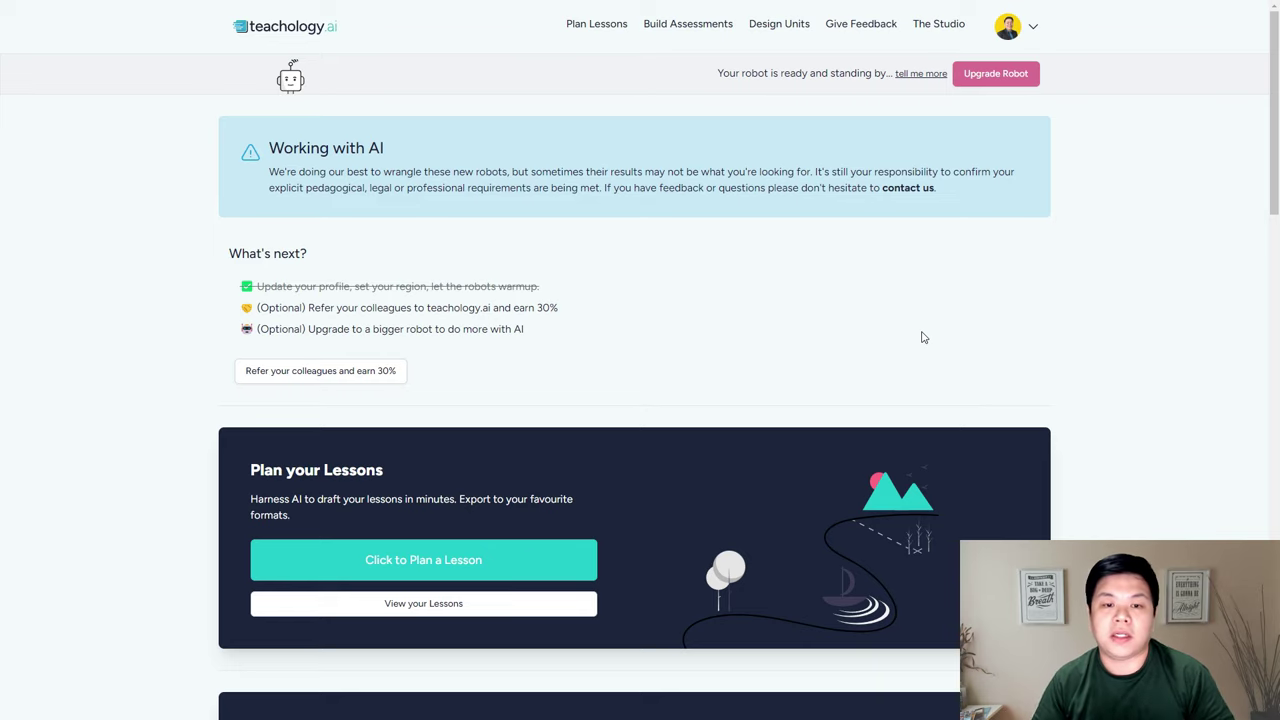
scroll(766, 306, down, 2)
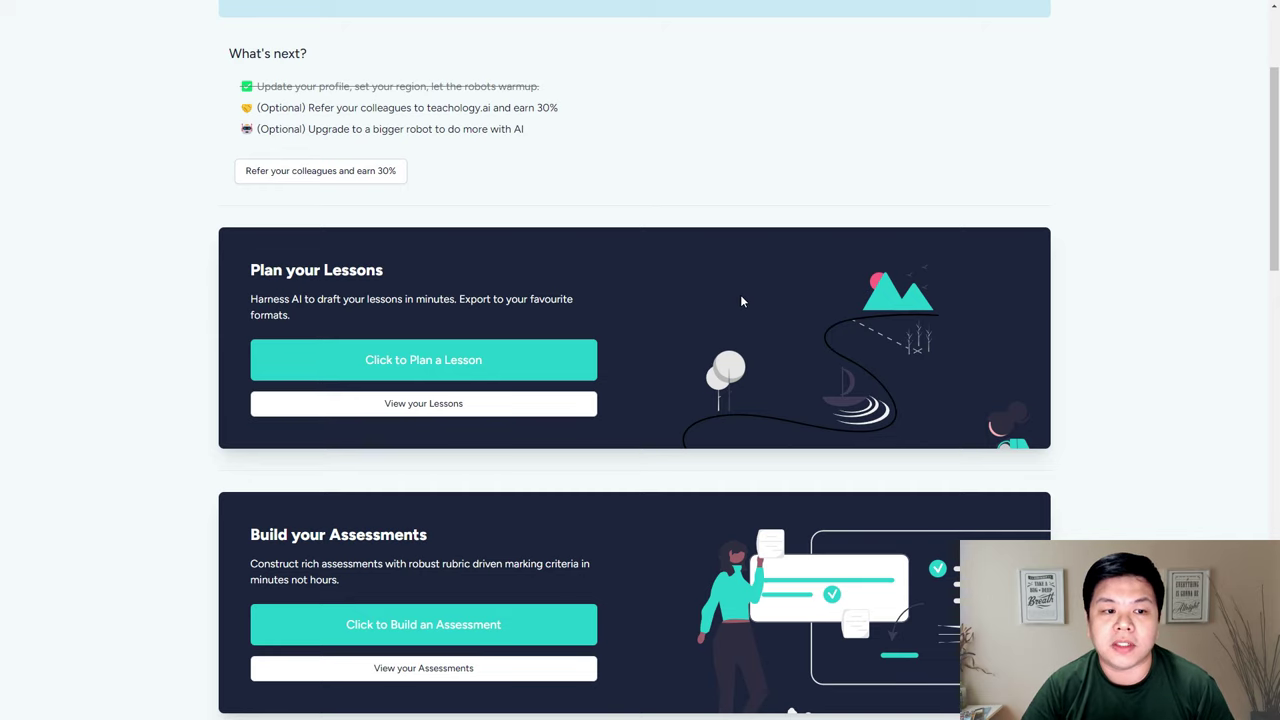
scroll(741, 301, down, 2)
scroll(517, 254, down, 2)
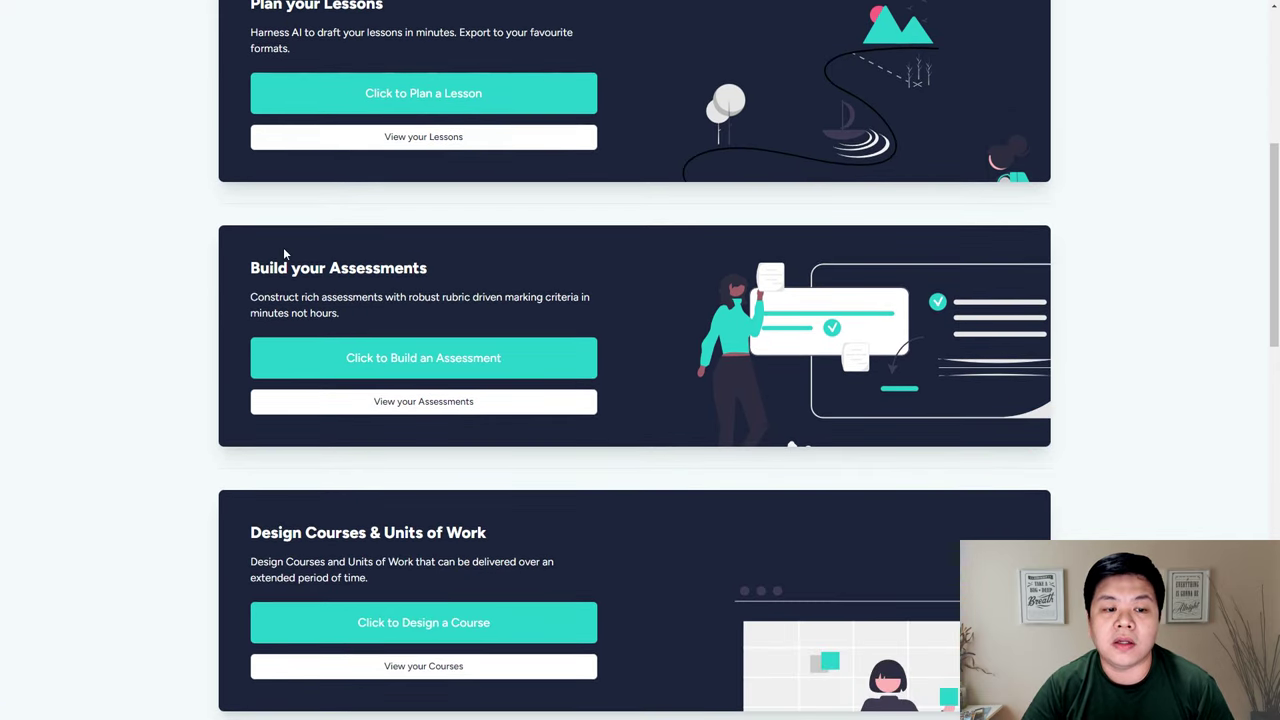
scroll(675, 296, down, 2)
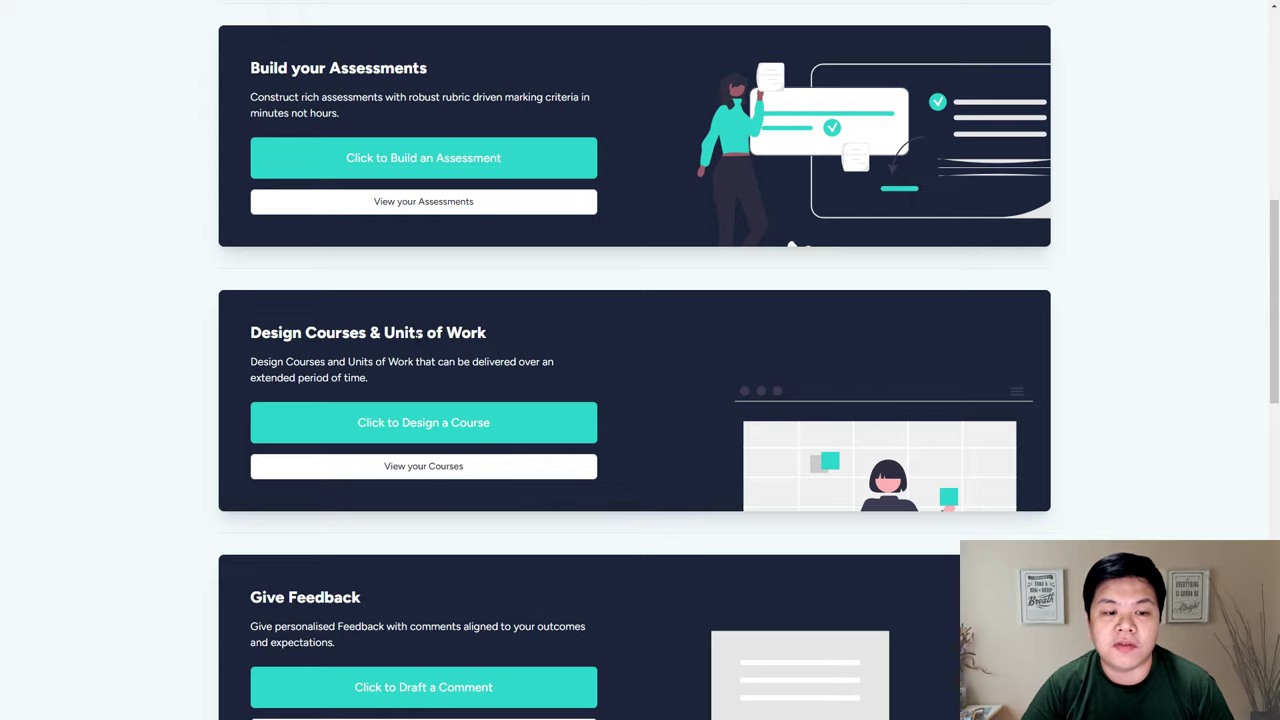
scroll(674, 343, down, 2)
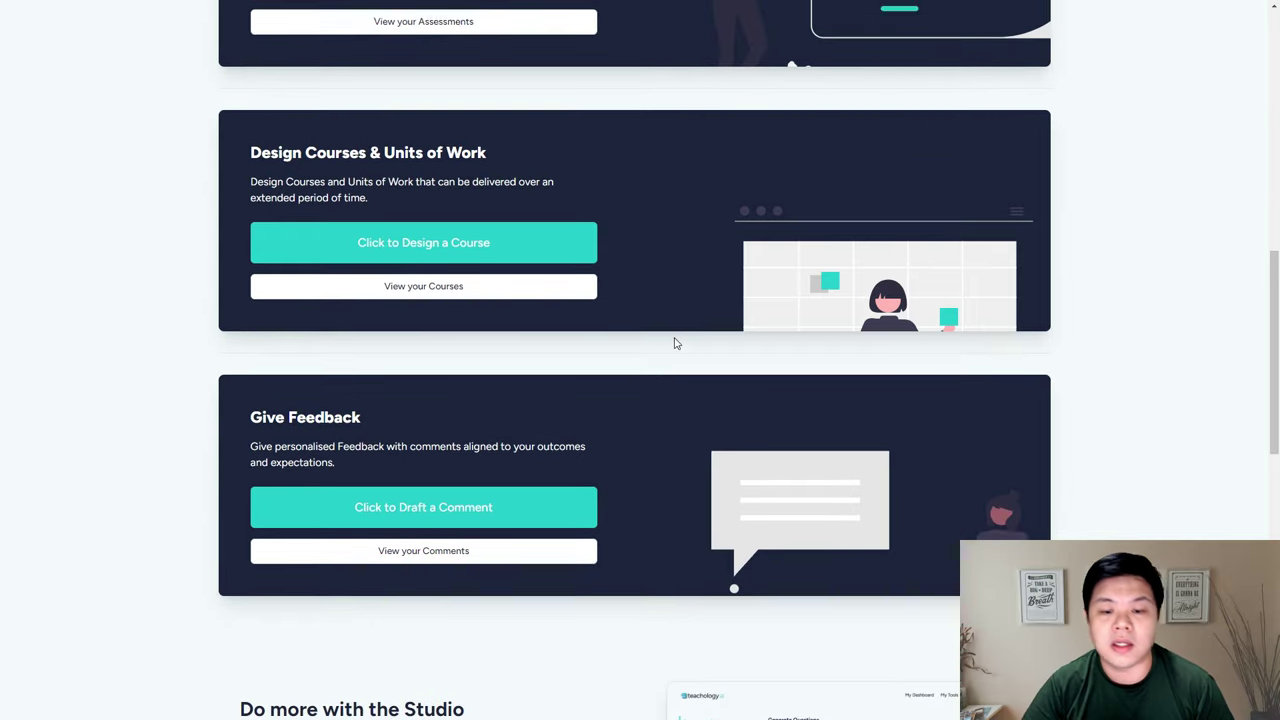
scroll(674, 343, up, 5)
scroll(674, 343, up, 2)
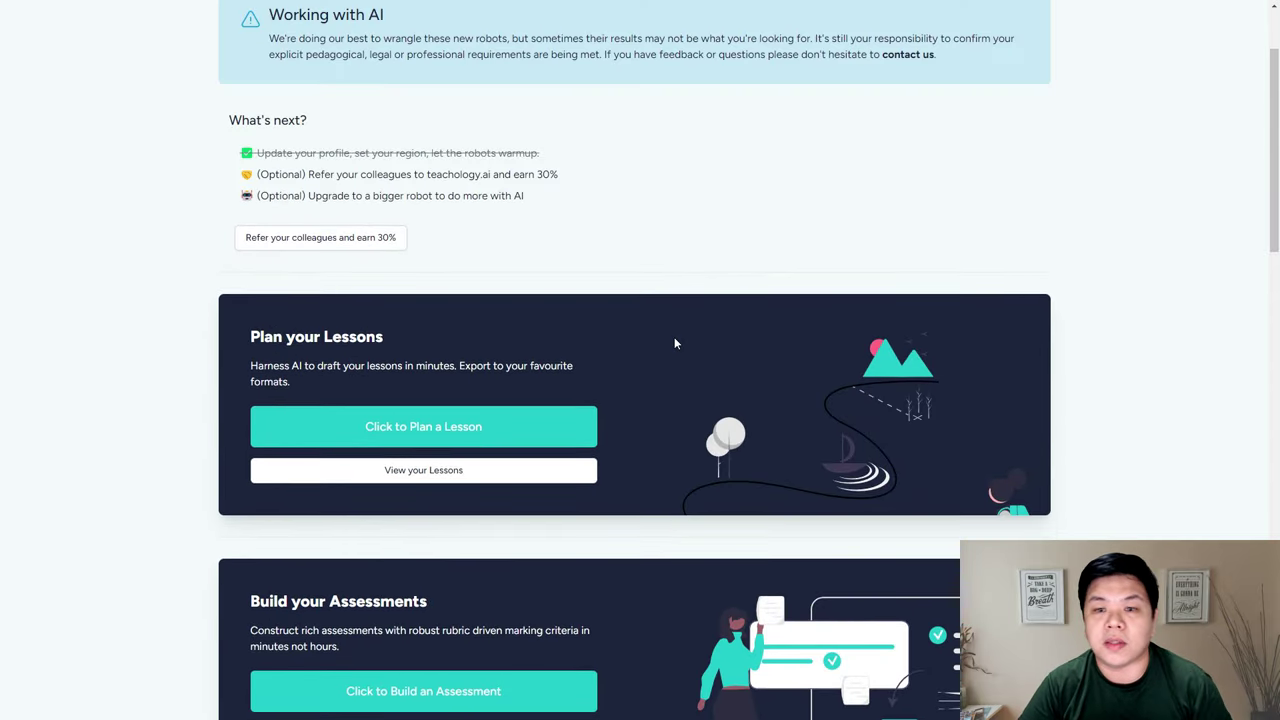
Start a new lesson plan and paste 'Introduction to Magnets and Magnetism' as the lesson topic
click(472, 432)
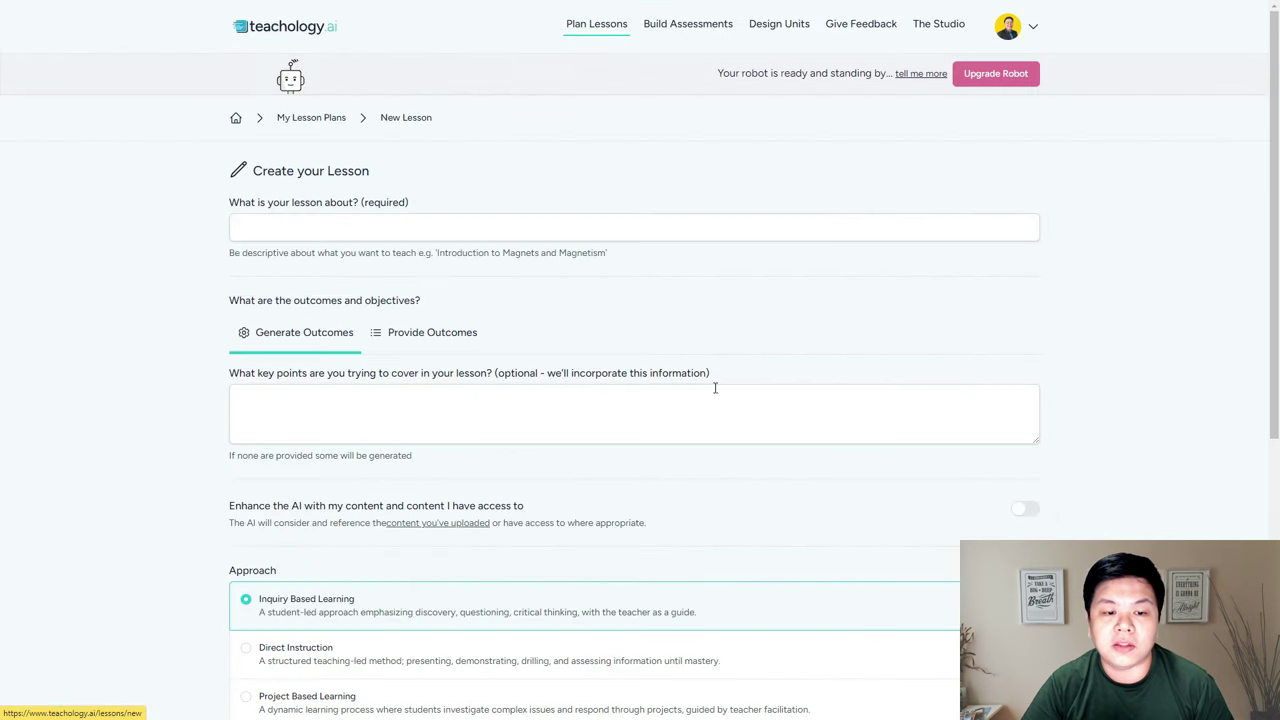
click(466, 230)
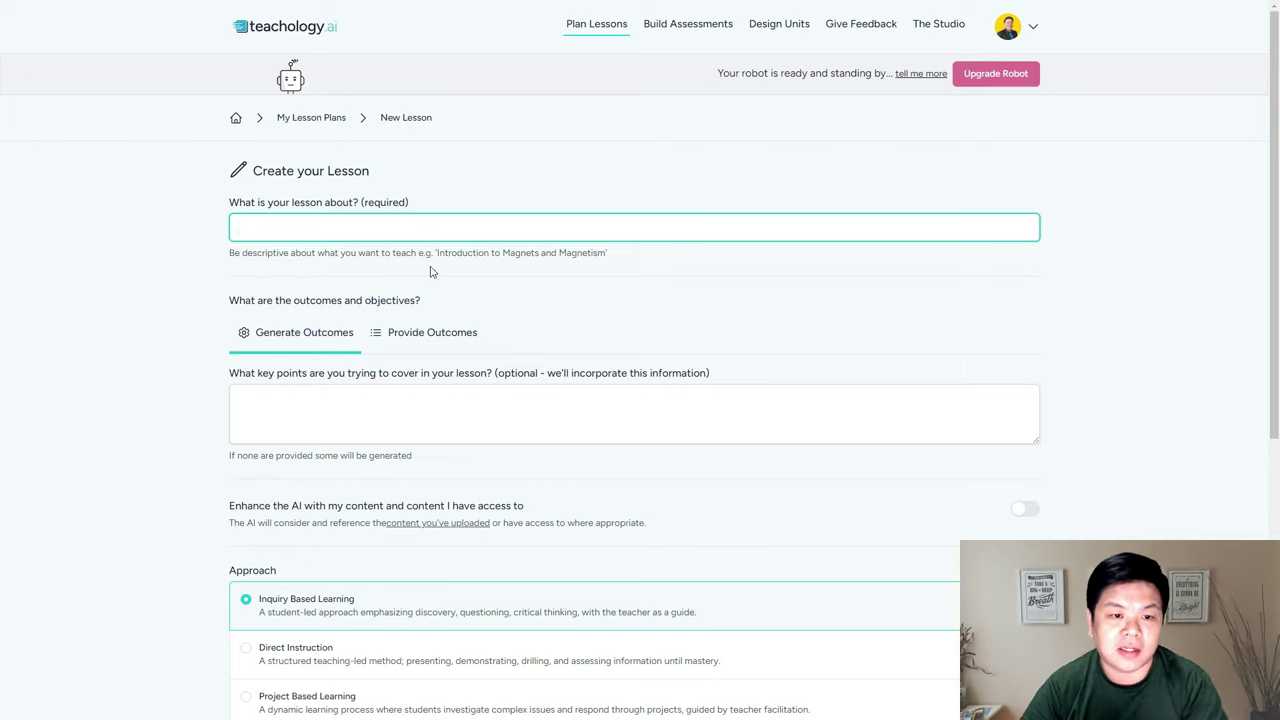
drag(437, 252, 607, 253)
key(ctrl+c)
click(528, 228)
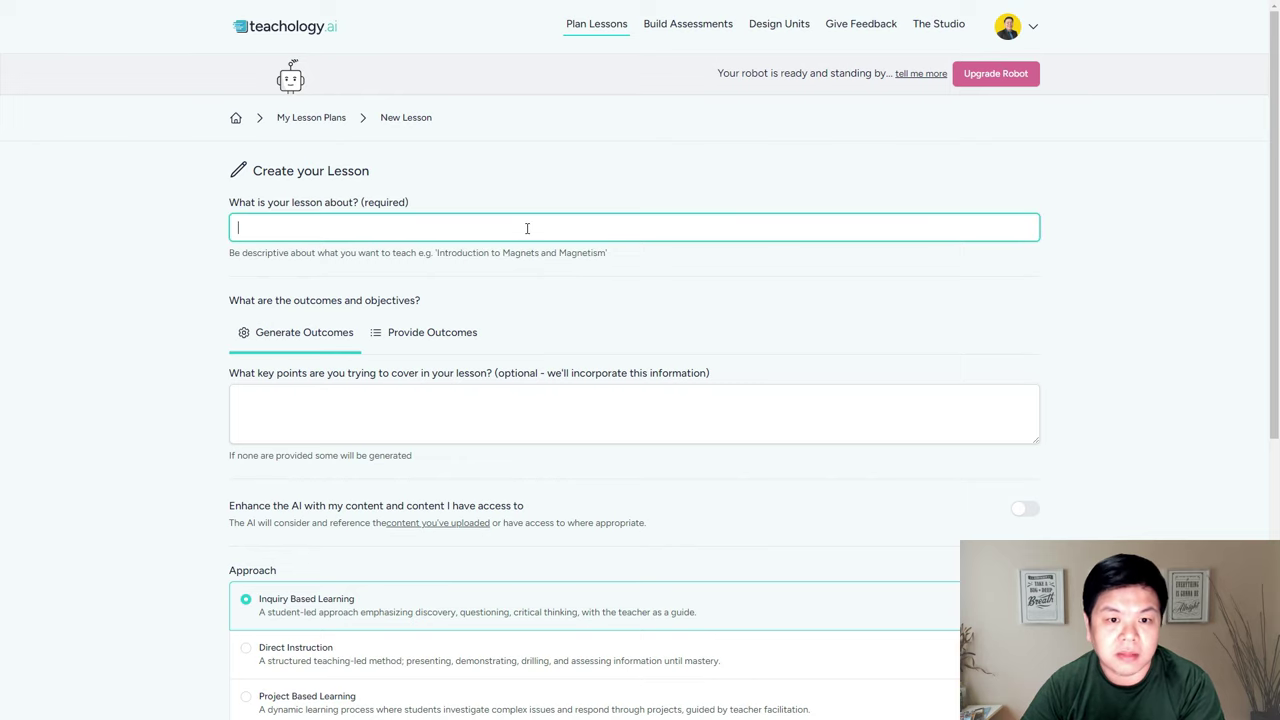
key(ctrl+v)
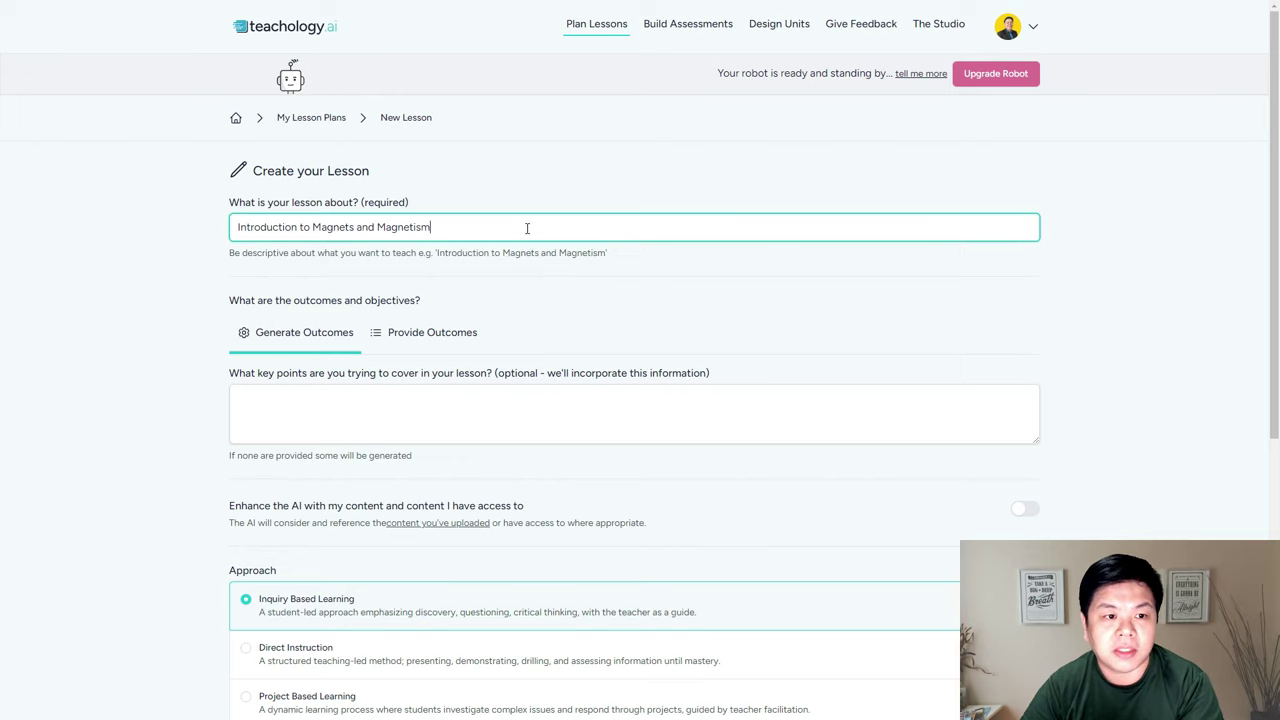
Browse the own, recommended and generated outcome options, ending on Generate Outcomes
click(448, 332)
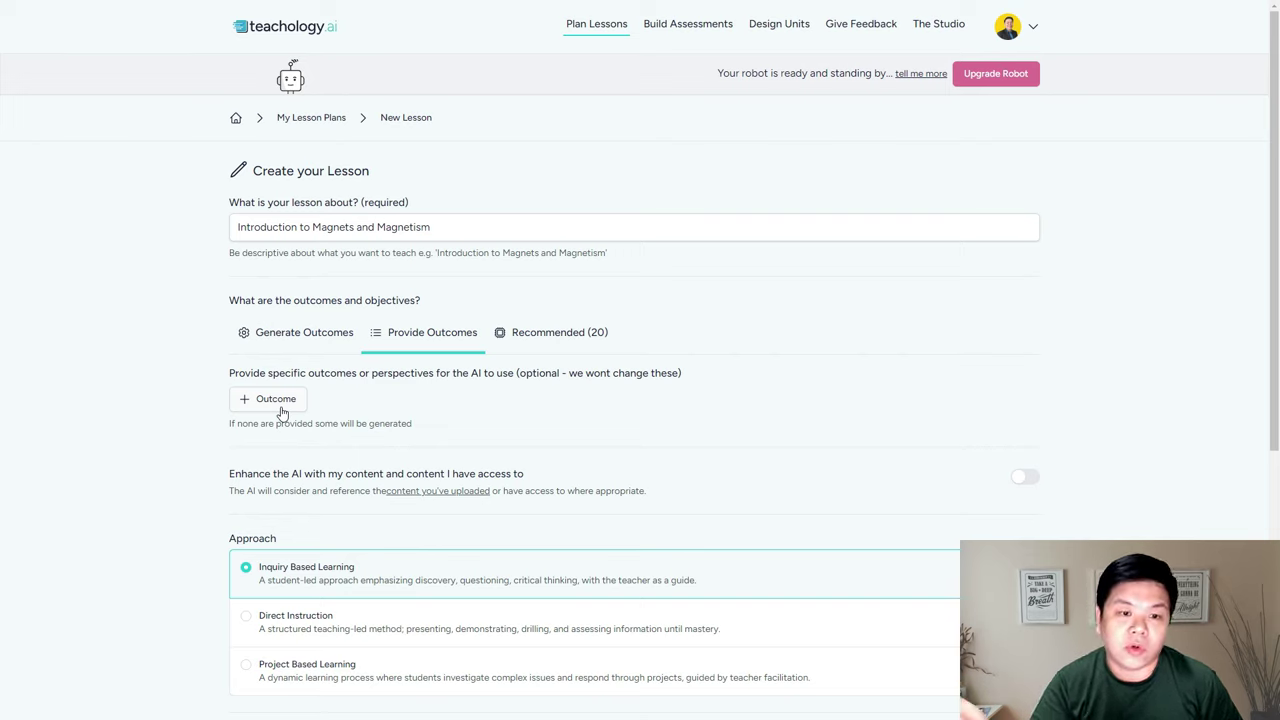
click(312, 340)
click(334, 400)
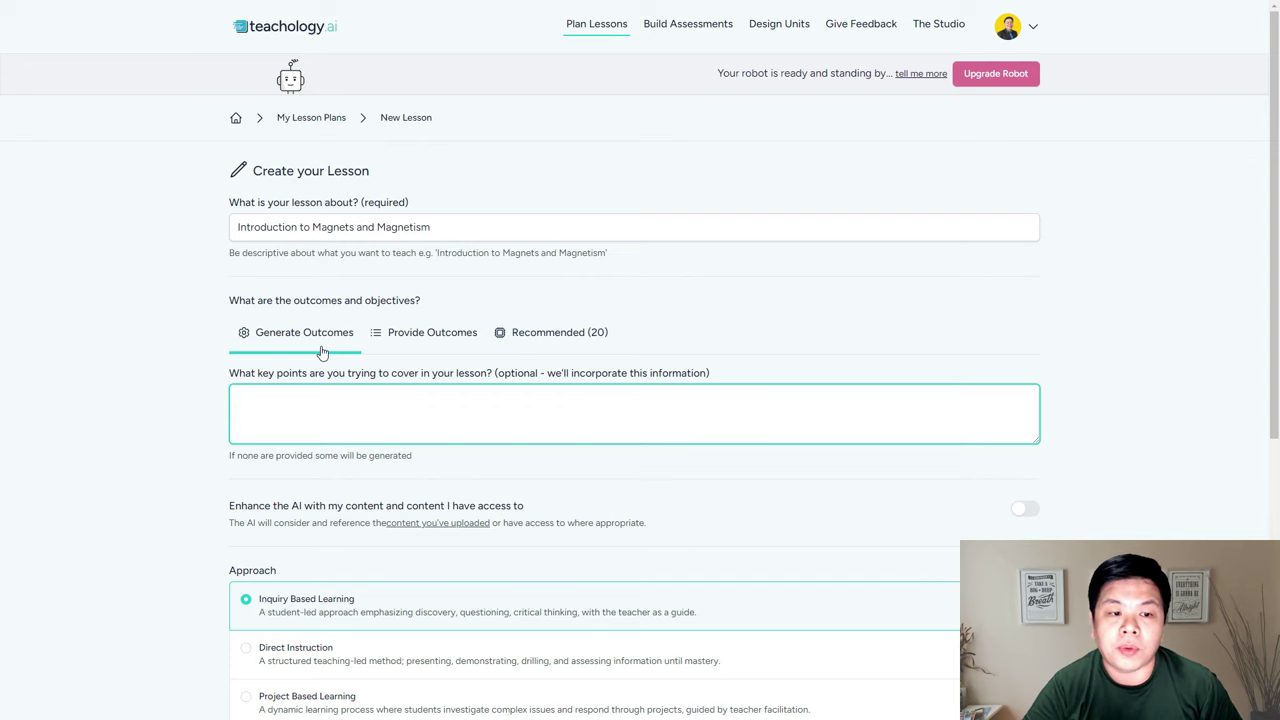
click(551, 334)
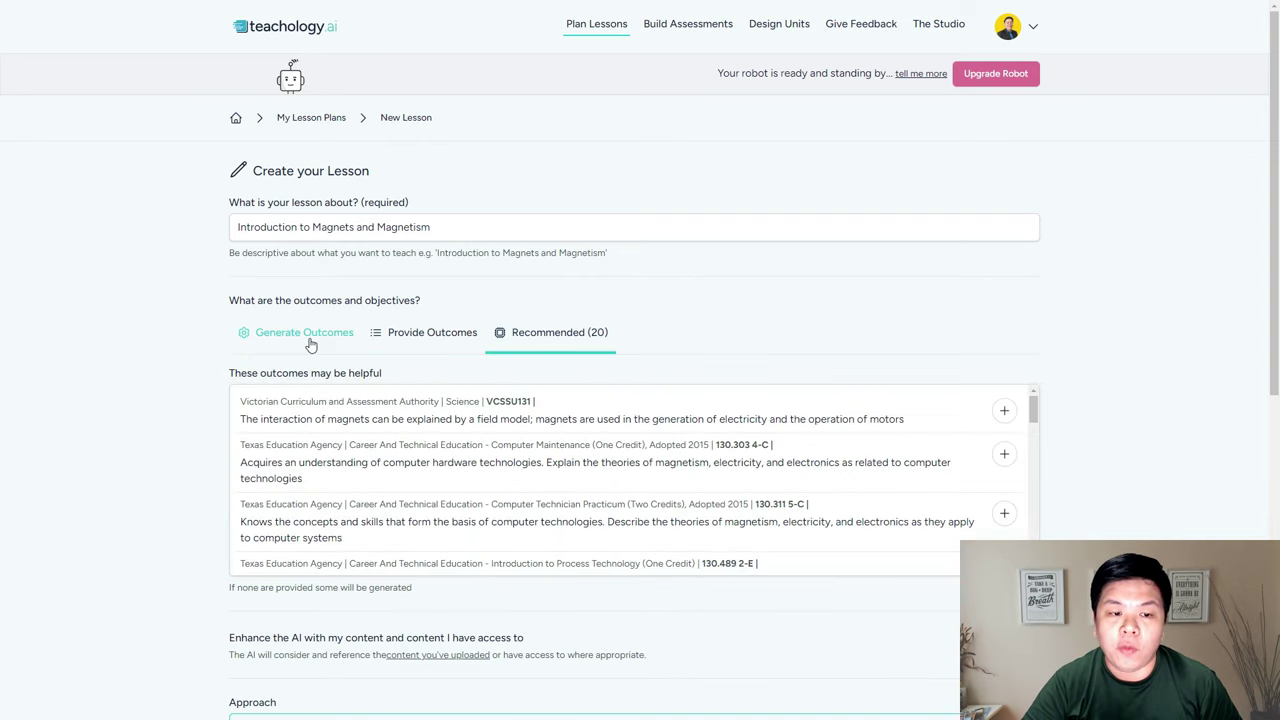
click(309, 342)
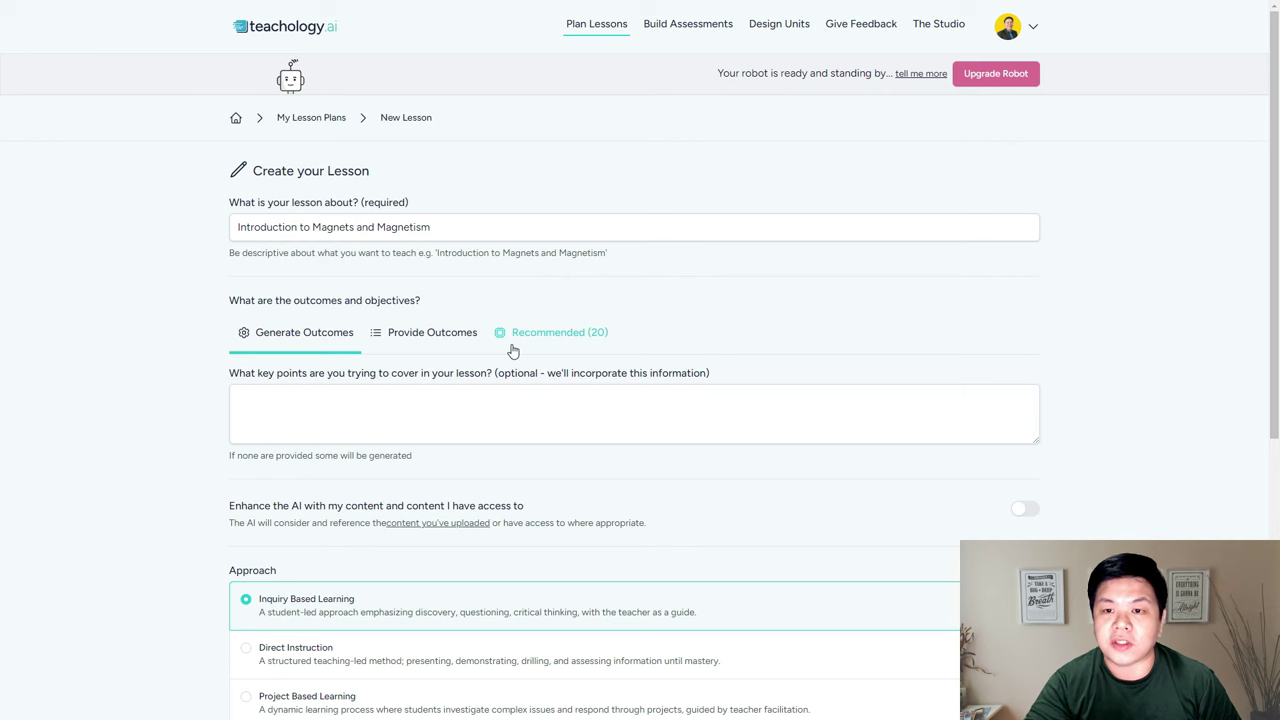
scroll(512, 350, down, 3)
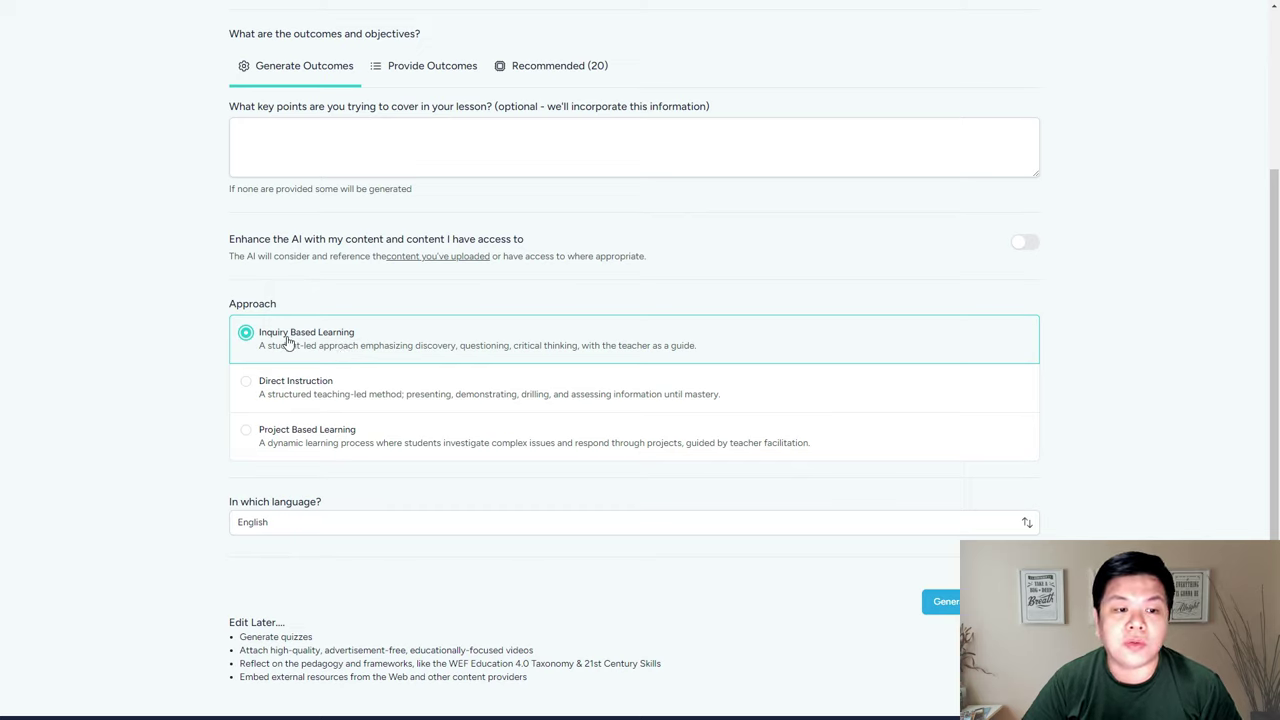
click(307, 400)
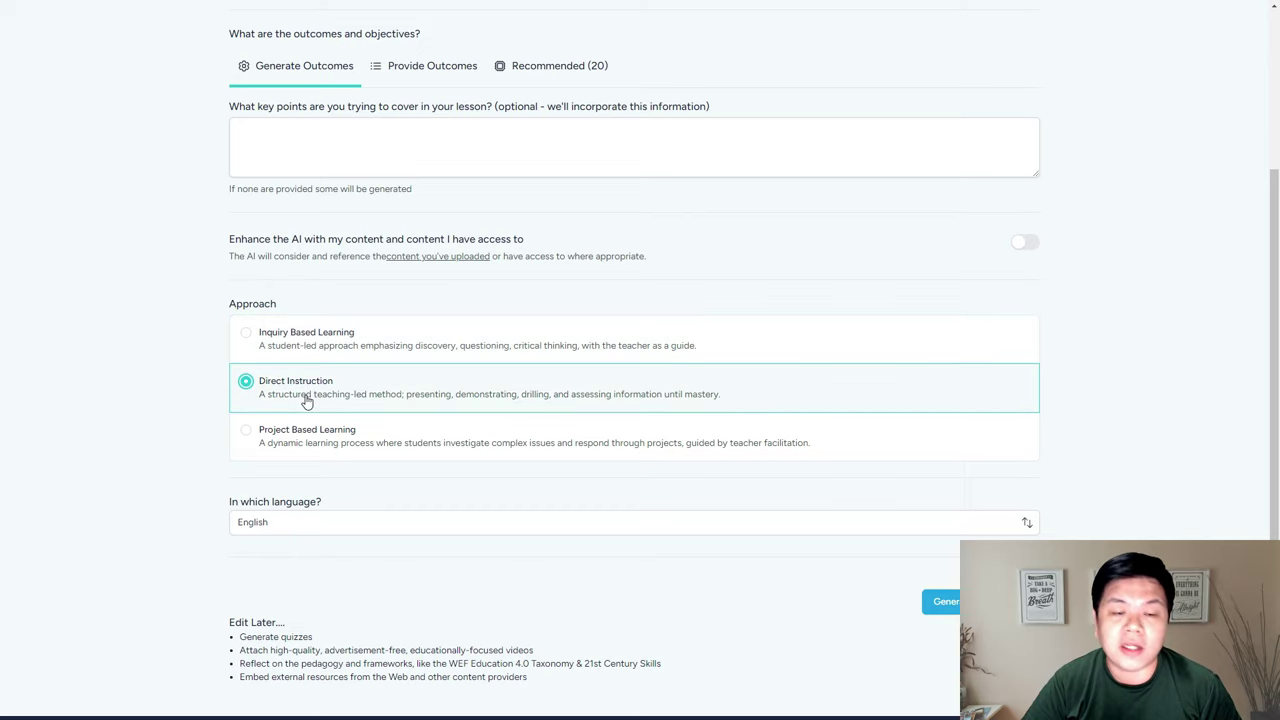
click(284, 446)
click(334, 330)
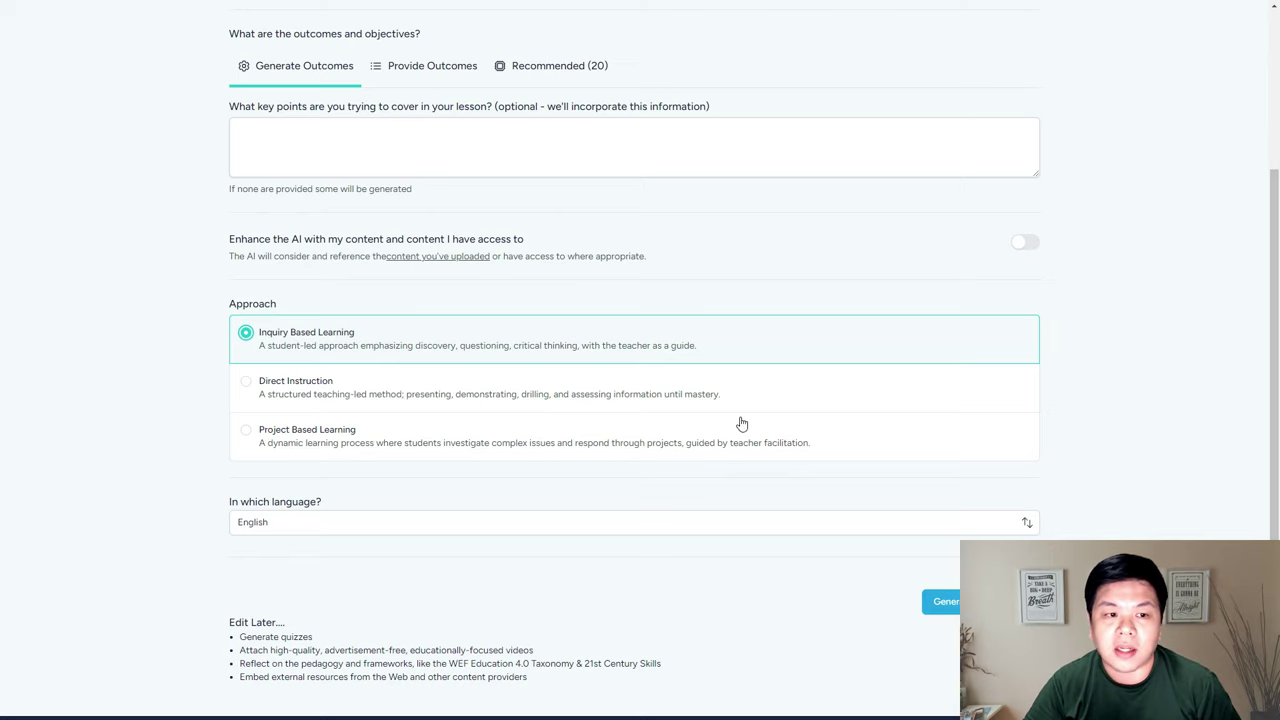
scroll(742, 424, up, 3)
click(1024, 377)
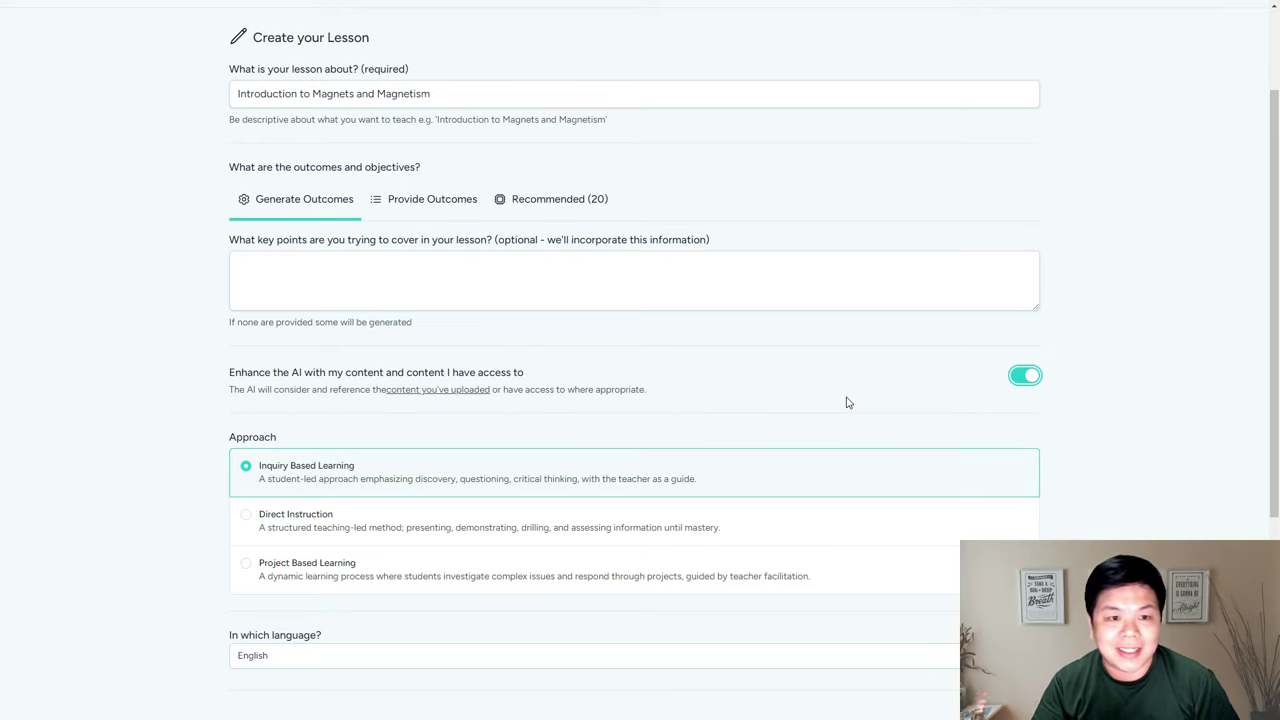
scroll(846, 402, up, 3)
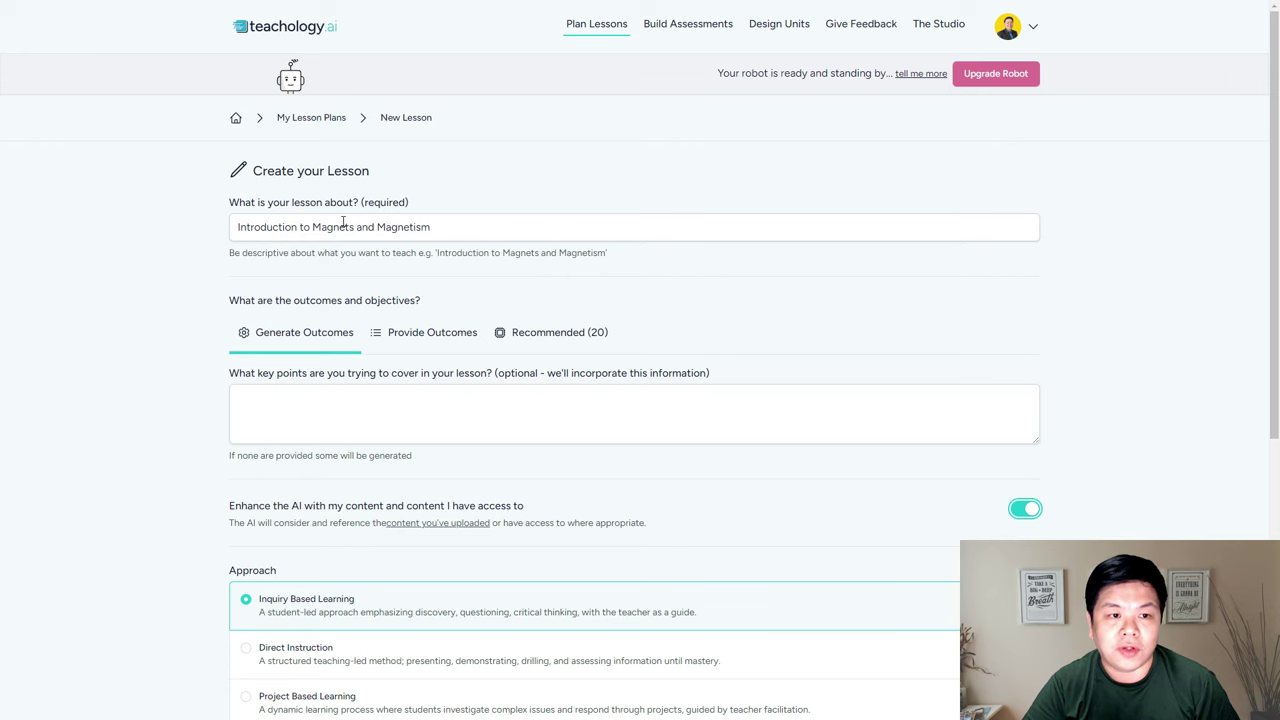
click(1025, 509)
scroll(906, 509, down, 5)
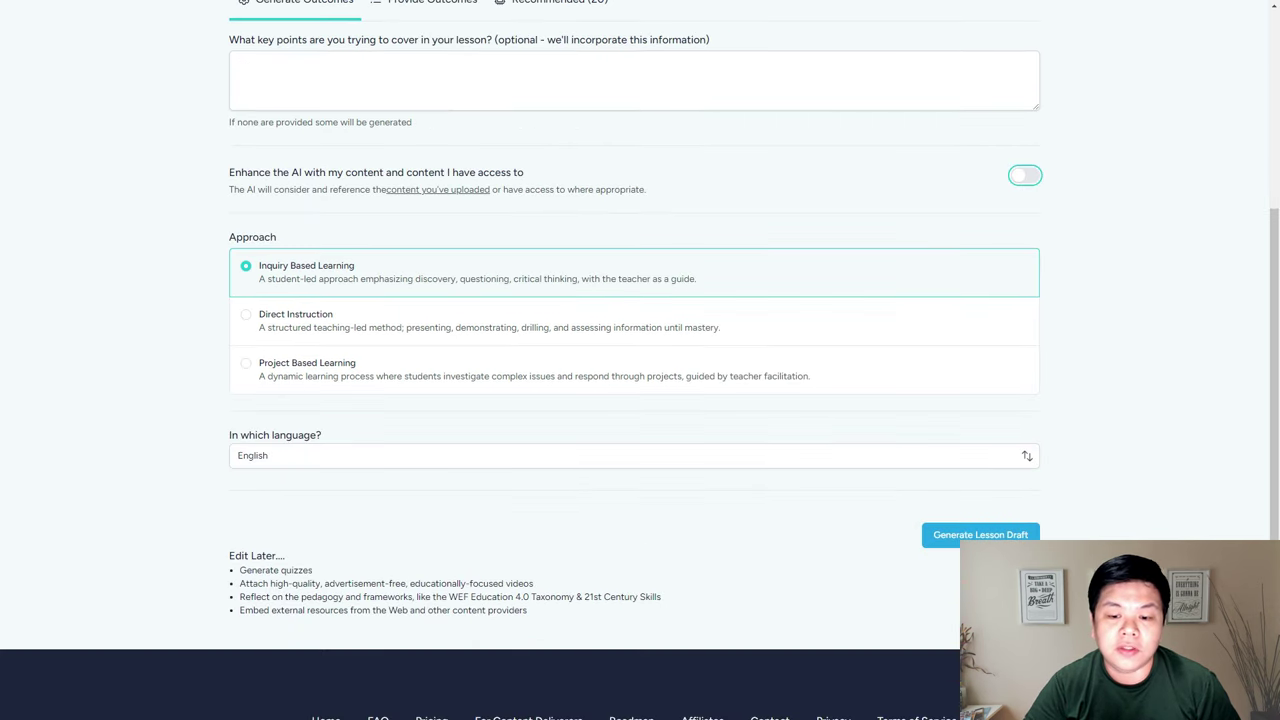
Generate the lesson draft and wait for the Introduction to Magnets and Magnetism lesson to open
click(980, 534)
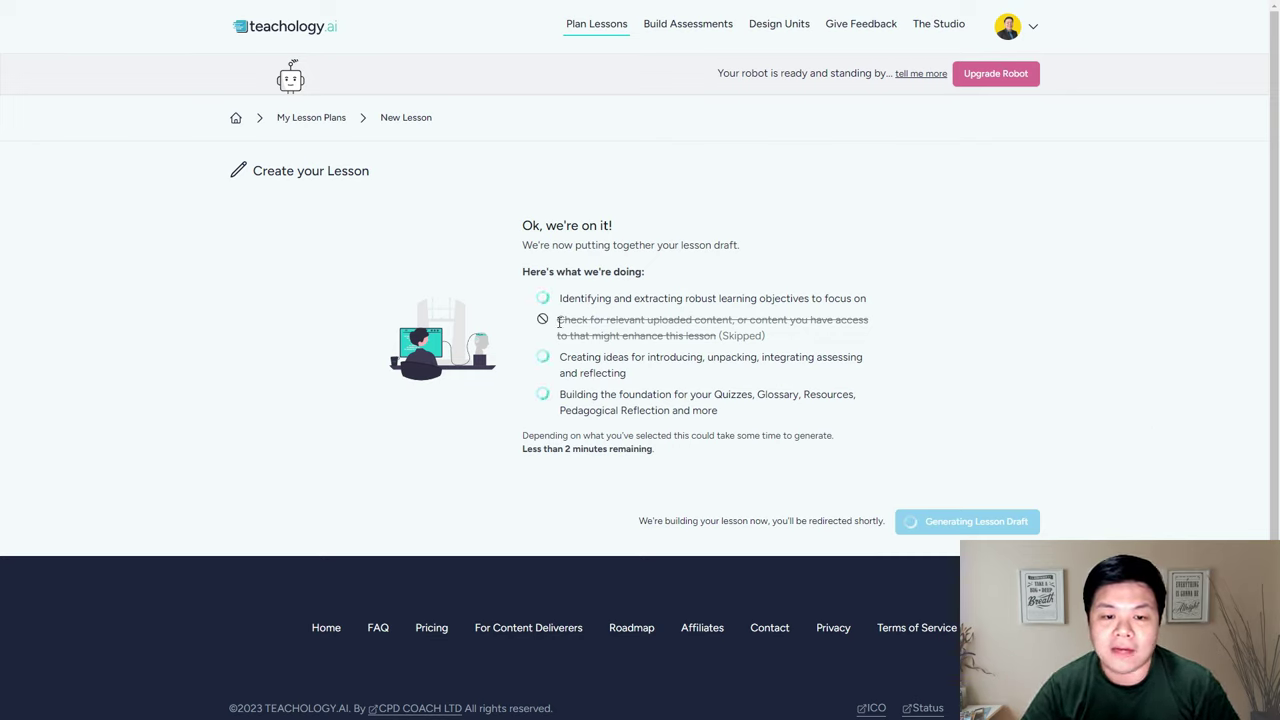
drag(558, 322, 788, 338)
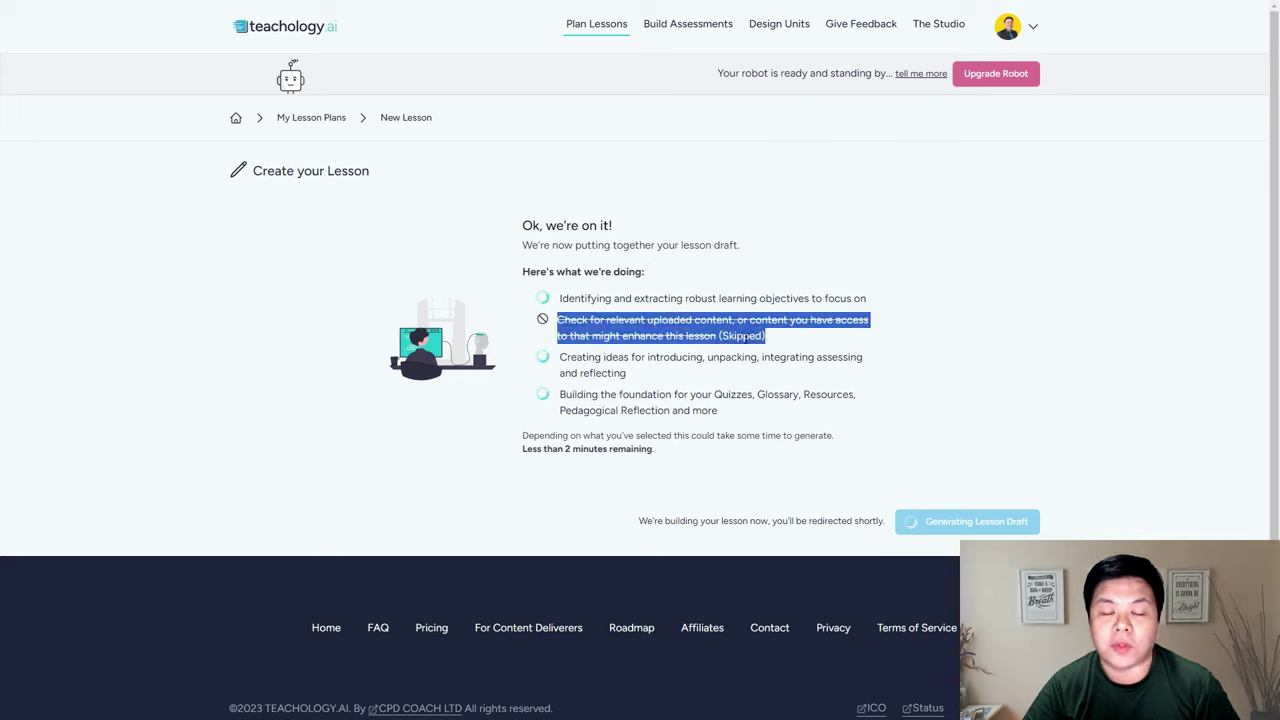
drag(533, 435, 683, 451)
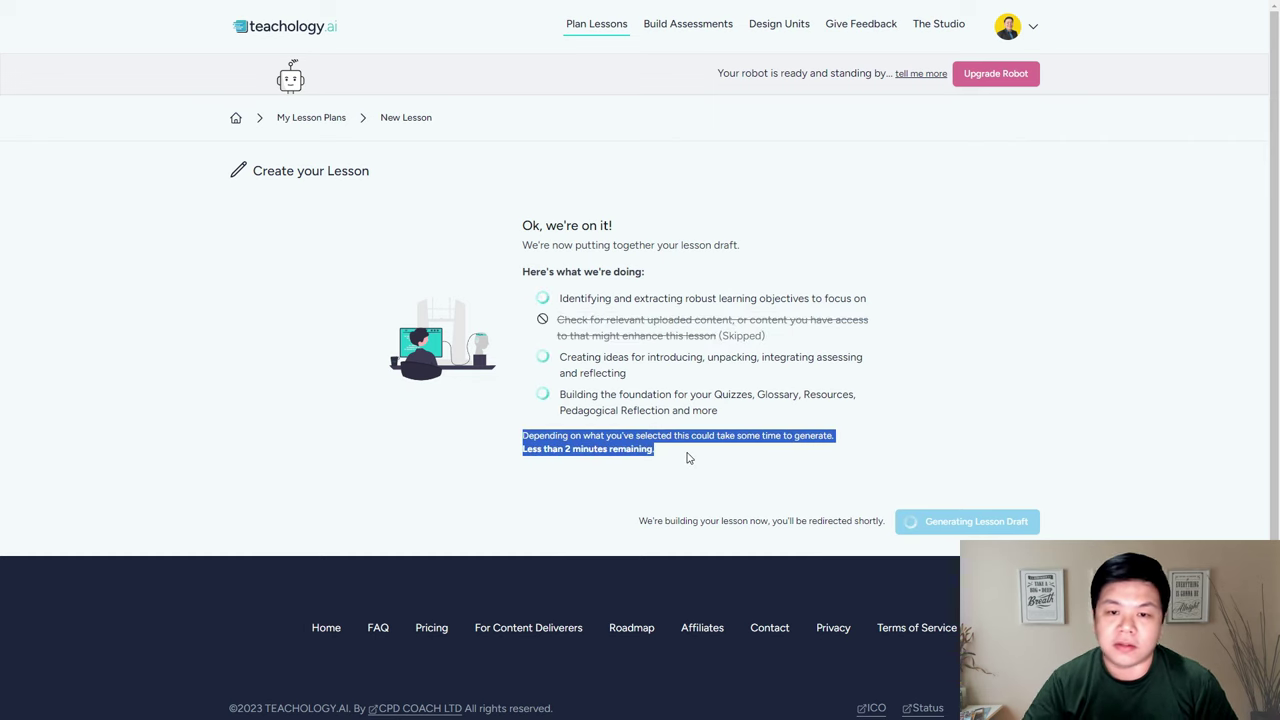
click(708, 472)
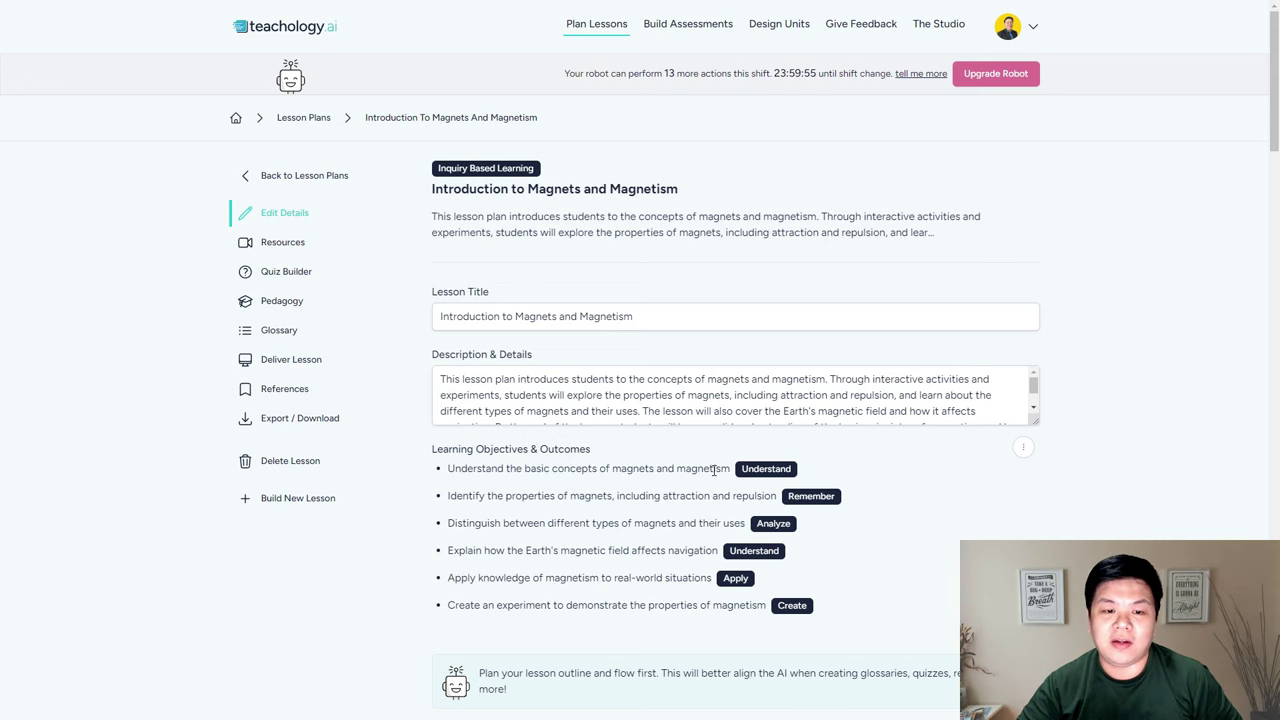
Drag the Description box taller to enlarge the lesson description
scroll(735, 395, down, 2)
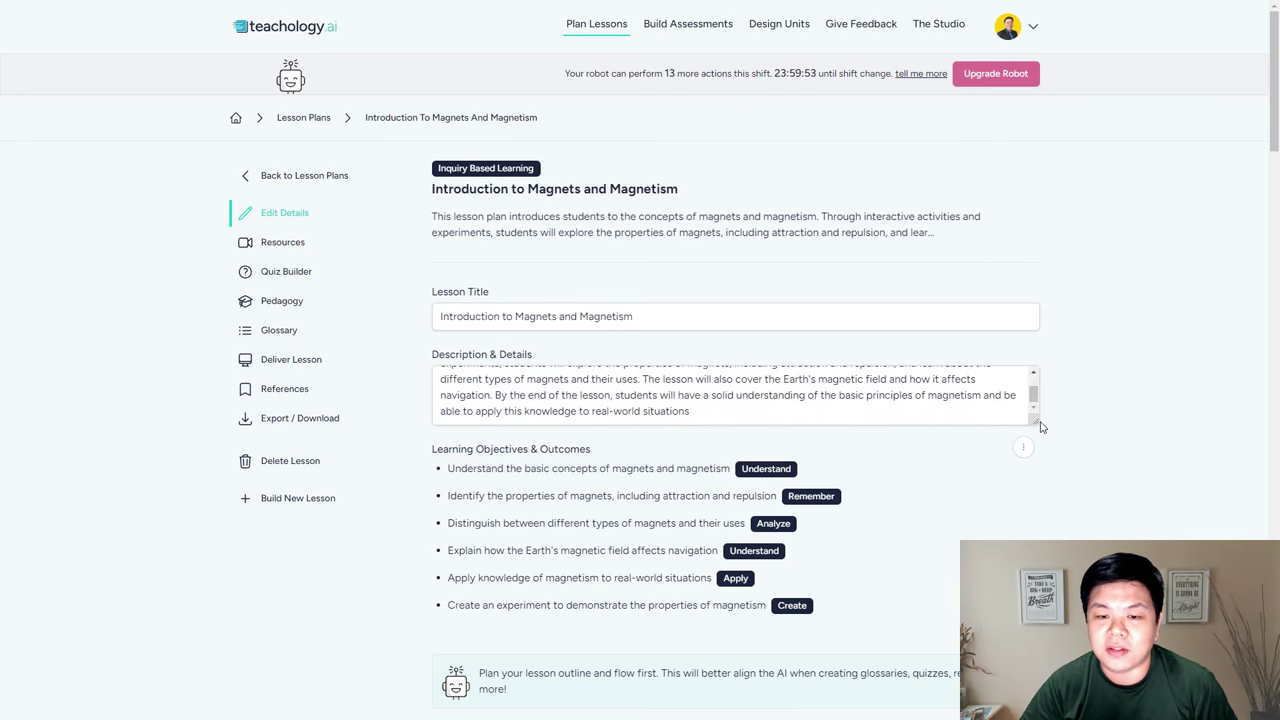
drag(1040, 427, 1040, 474)
scroll(700, 400, down, 1)
drag(460, 246, 662, 311)
click(662, 311)
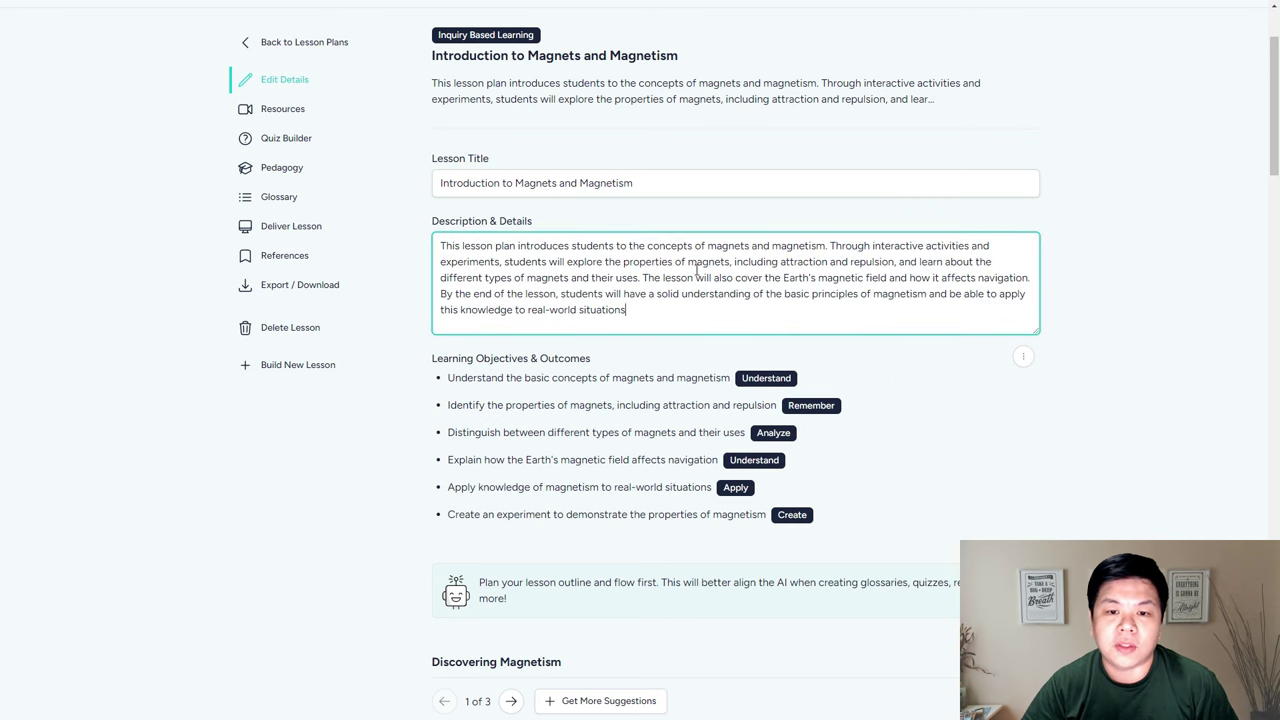
Review the six learning objectives and switch them to Edit Outcomes rows
scroll(716, 286, down, 1)
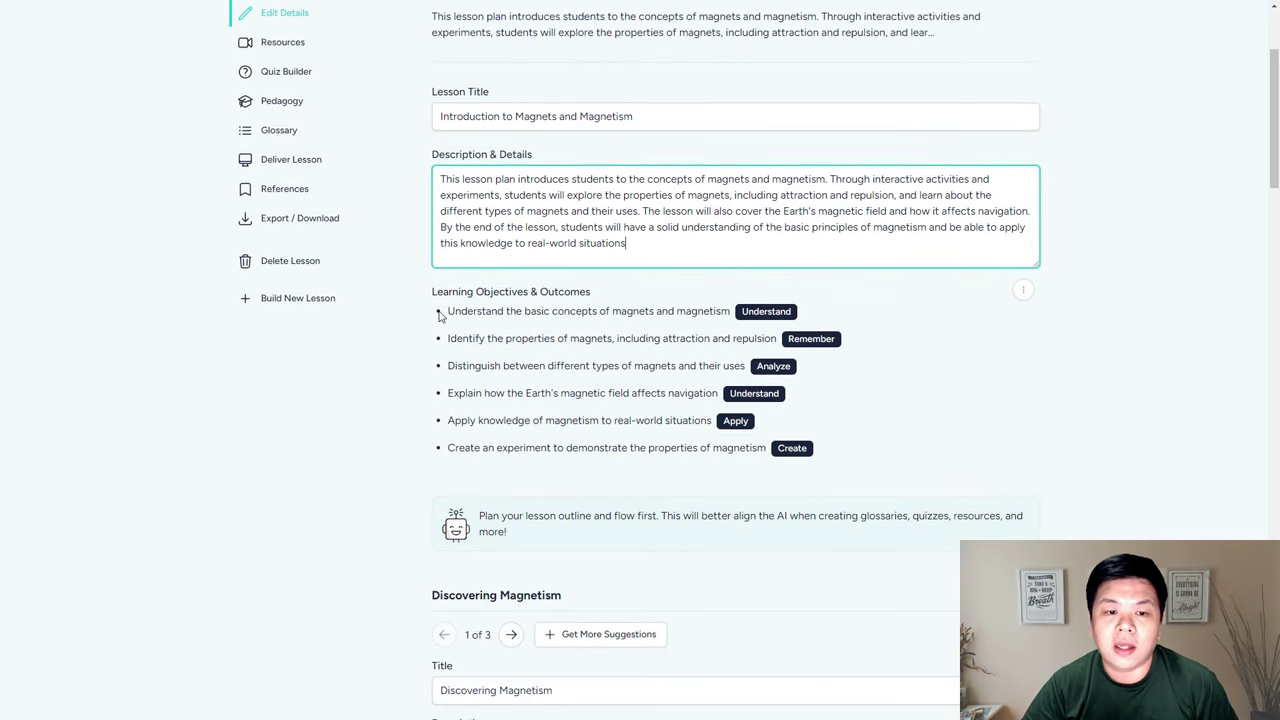
scroll(723, 330, down, 1)
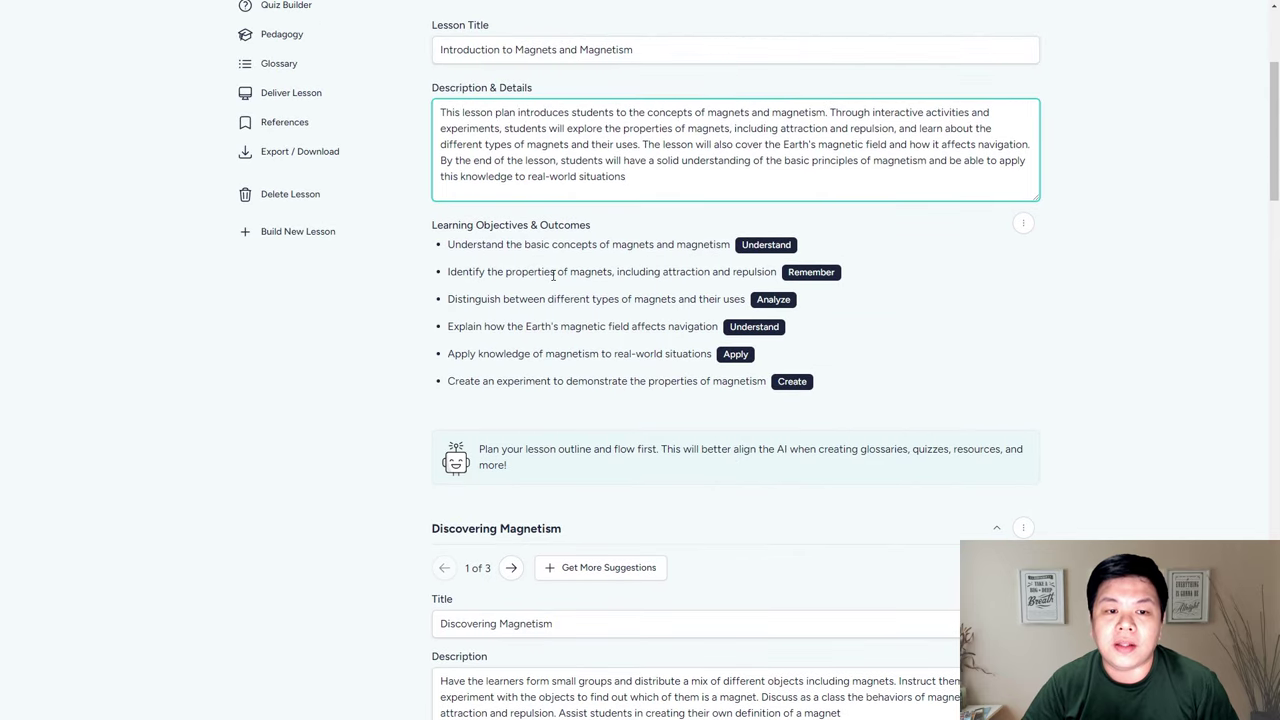
drag(460, 245, 866, 371)
click(795, 387)
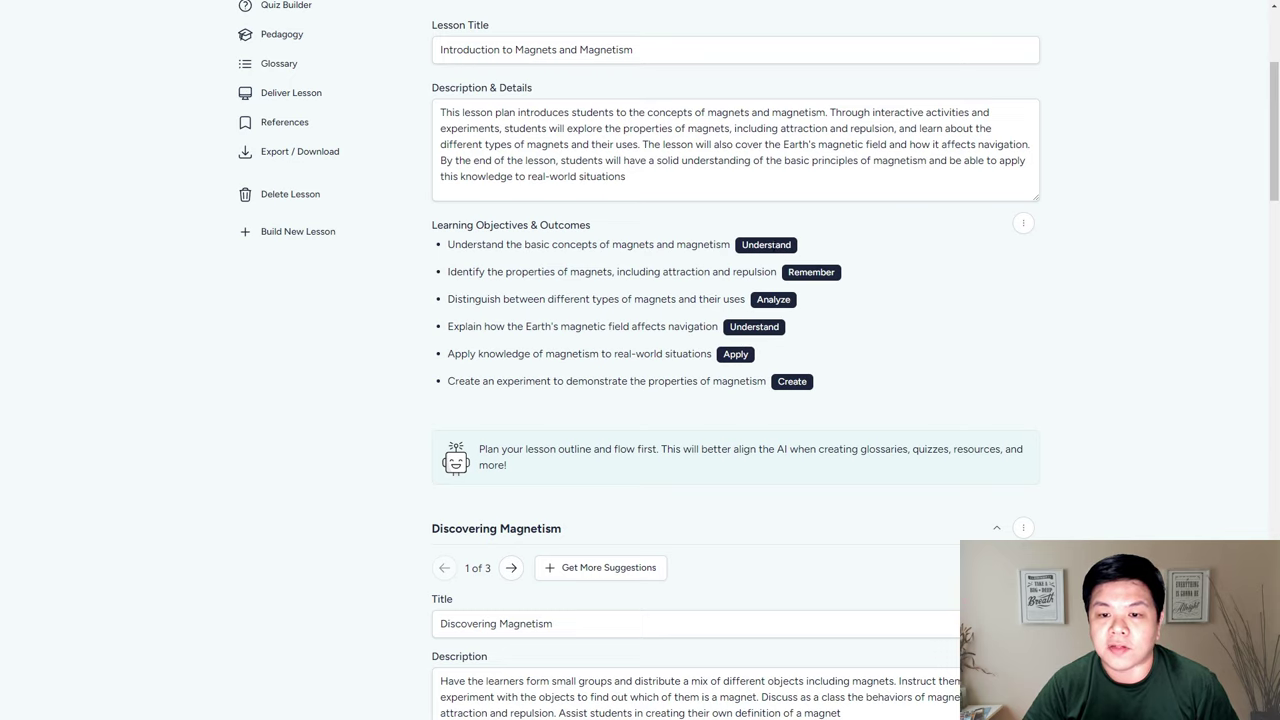
click(1021, 224)
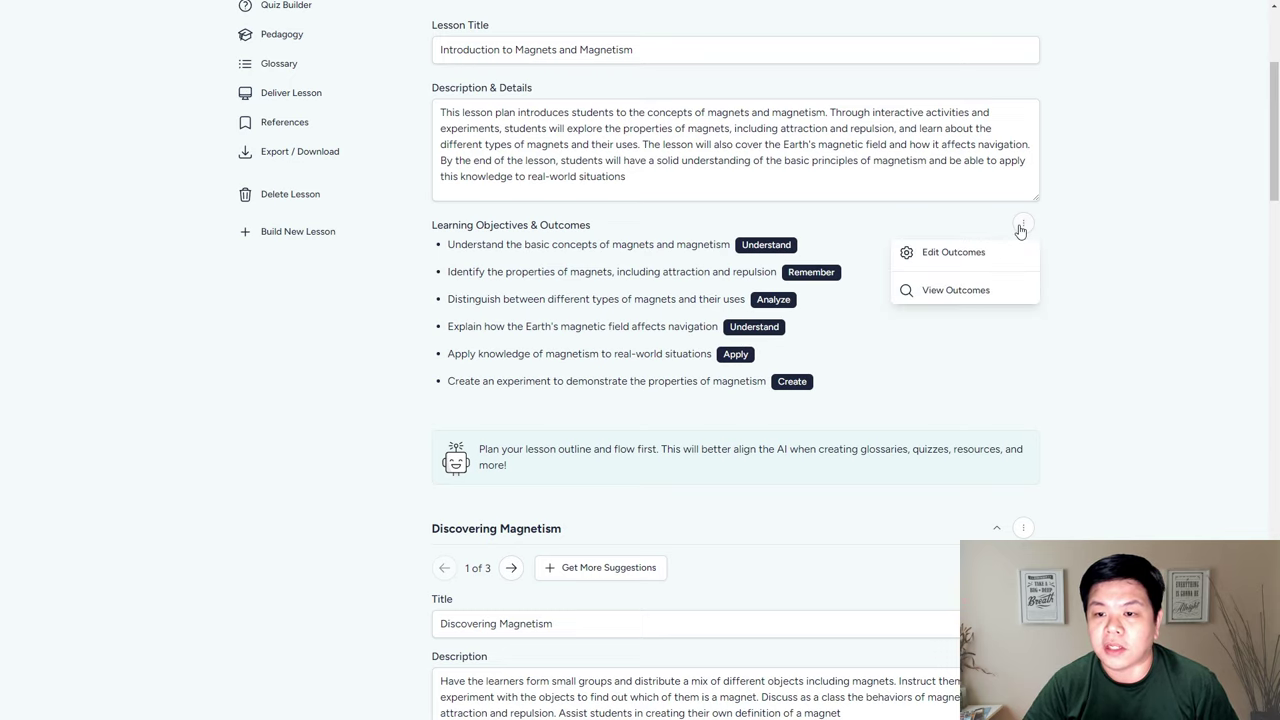
click(970, 258)
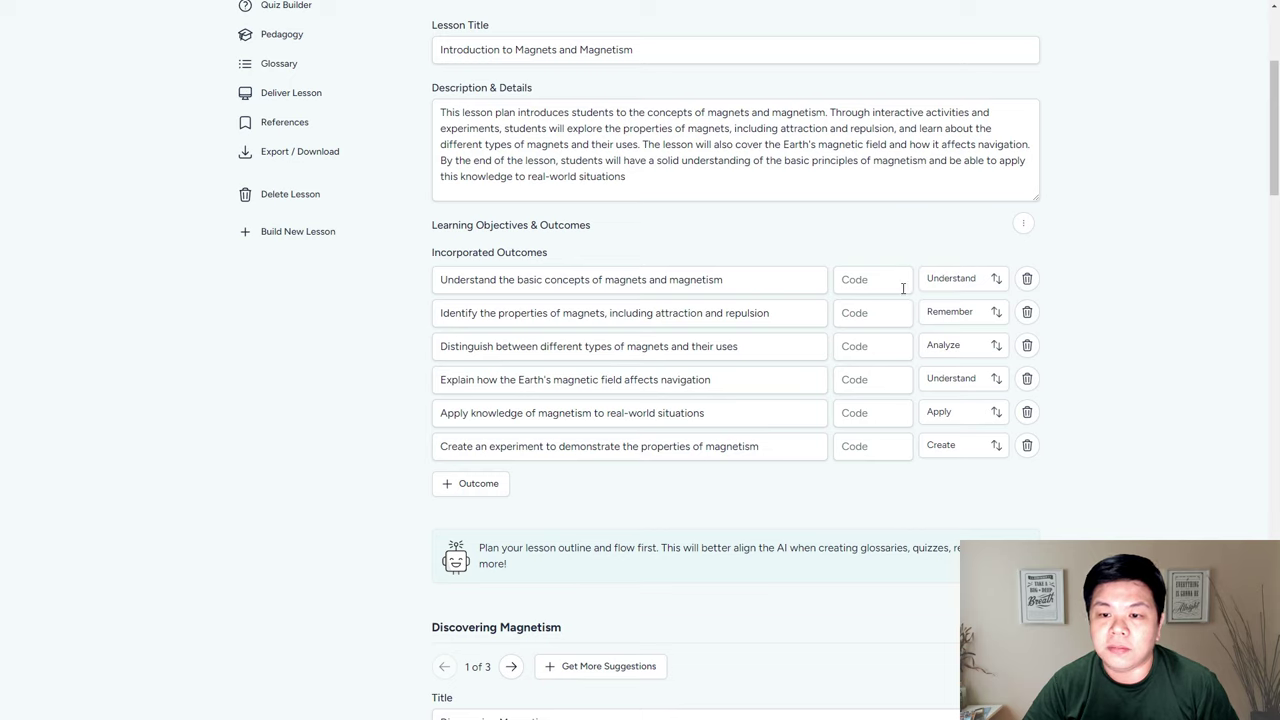
Delete the 'Create an experiment' and 'Apply knowledge' outcomes, confirming each removal
drag(714, 380, 395, 387)
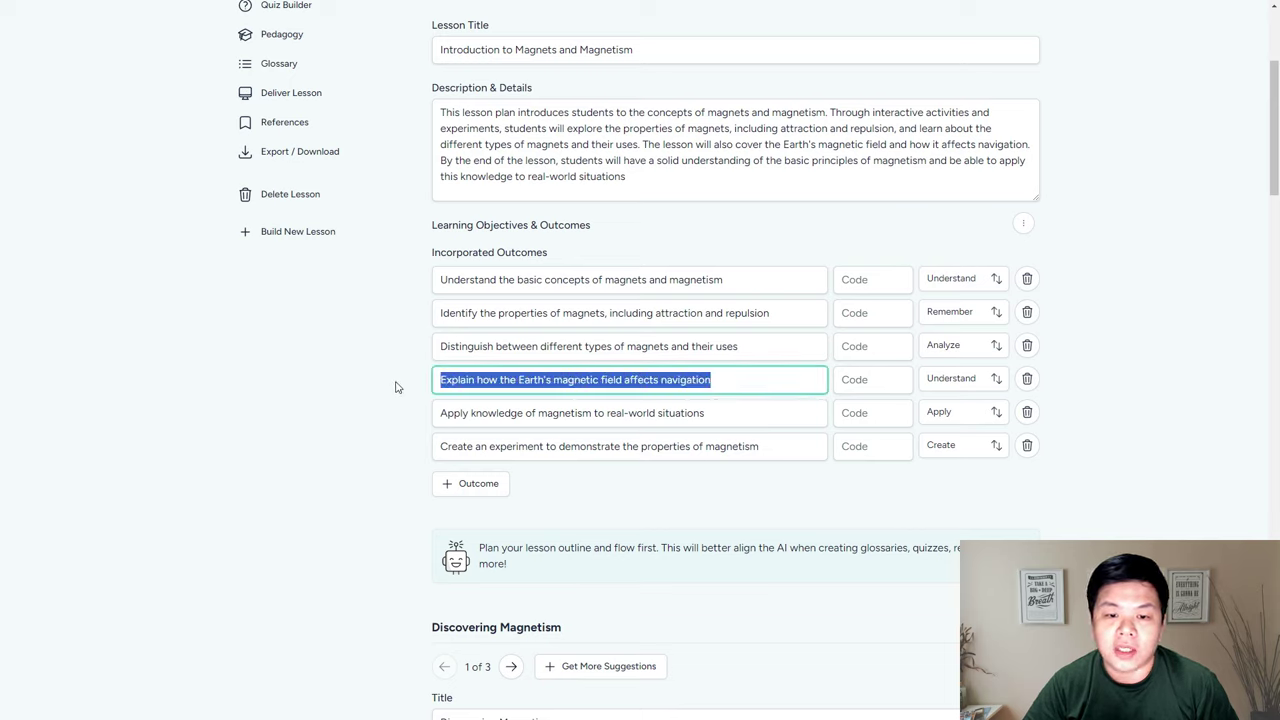
click(1026, 446)
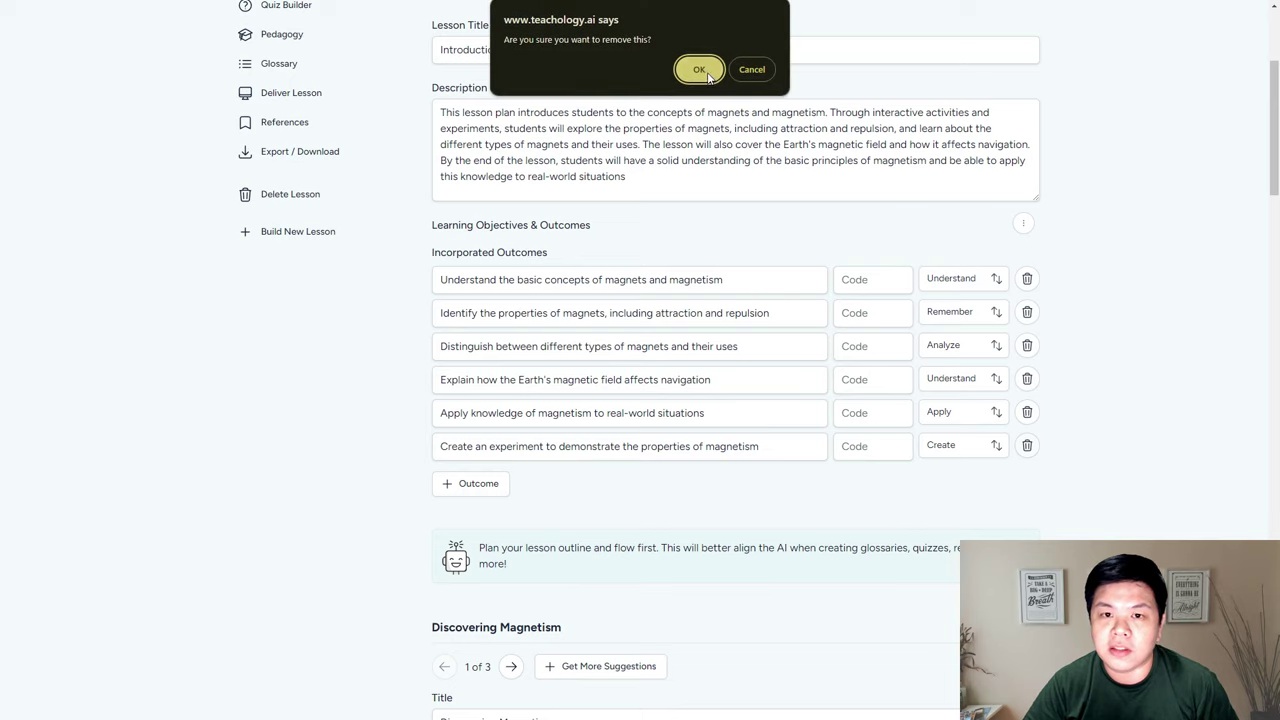
click(699, 70)
click(1026, 413)
click(699, 70)
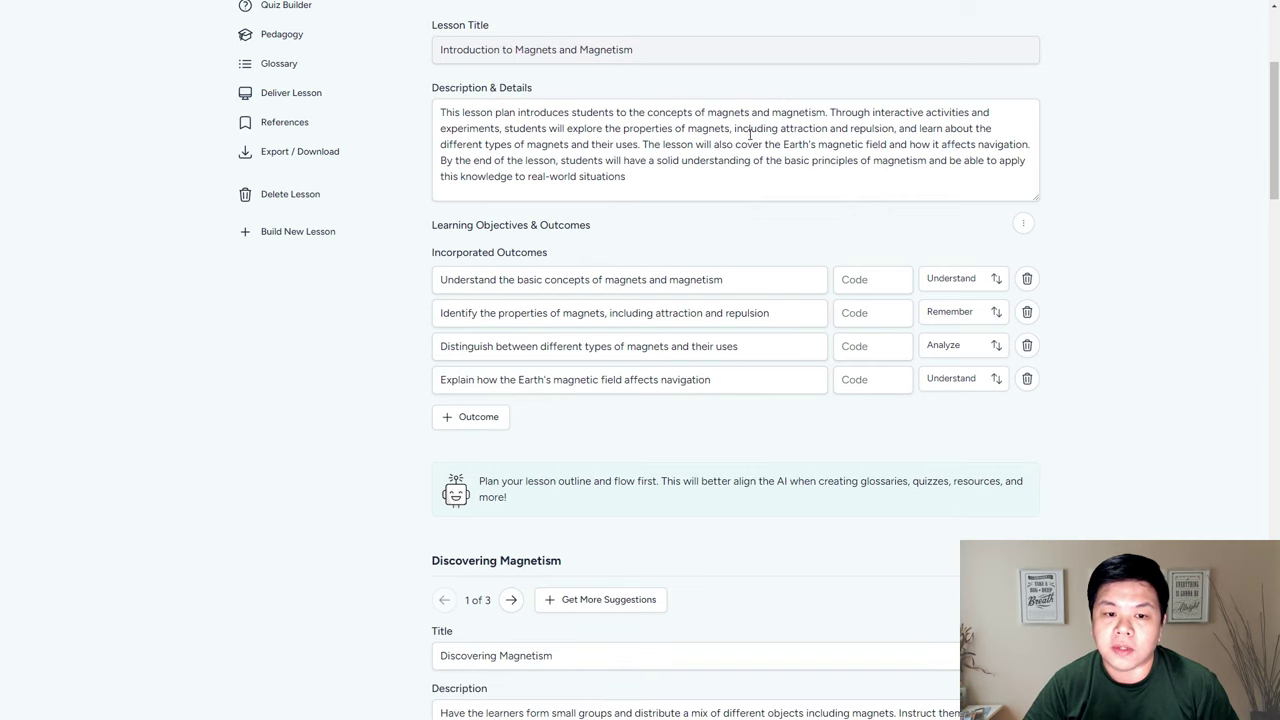
Enter codes C2 and C1 for the first two outcomes
click(862, 378)
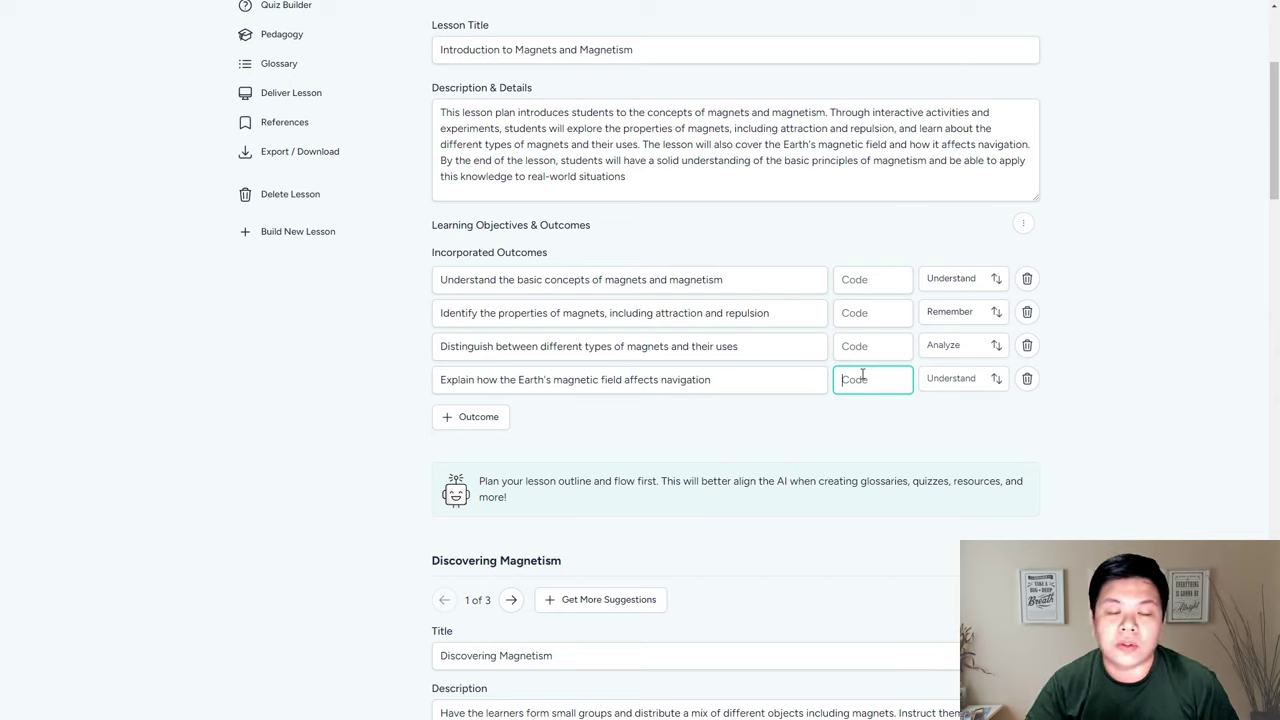
click(840, 282)
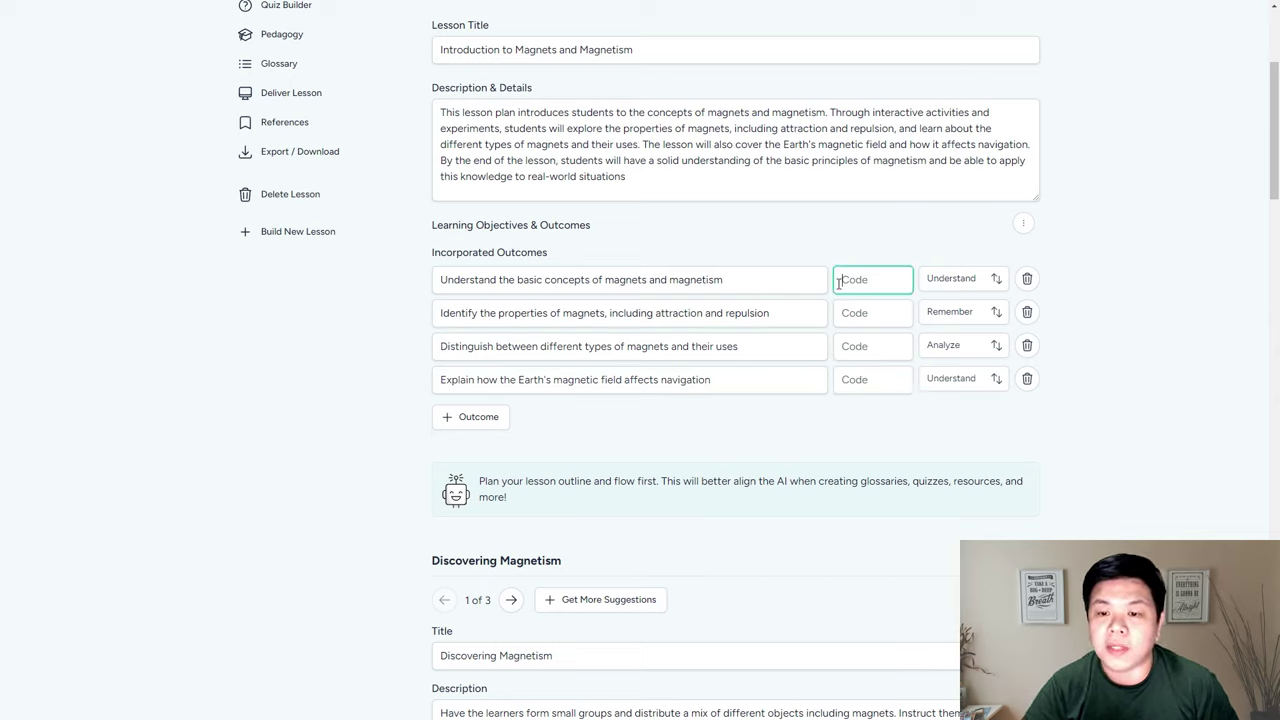
text(C2)
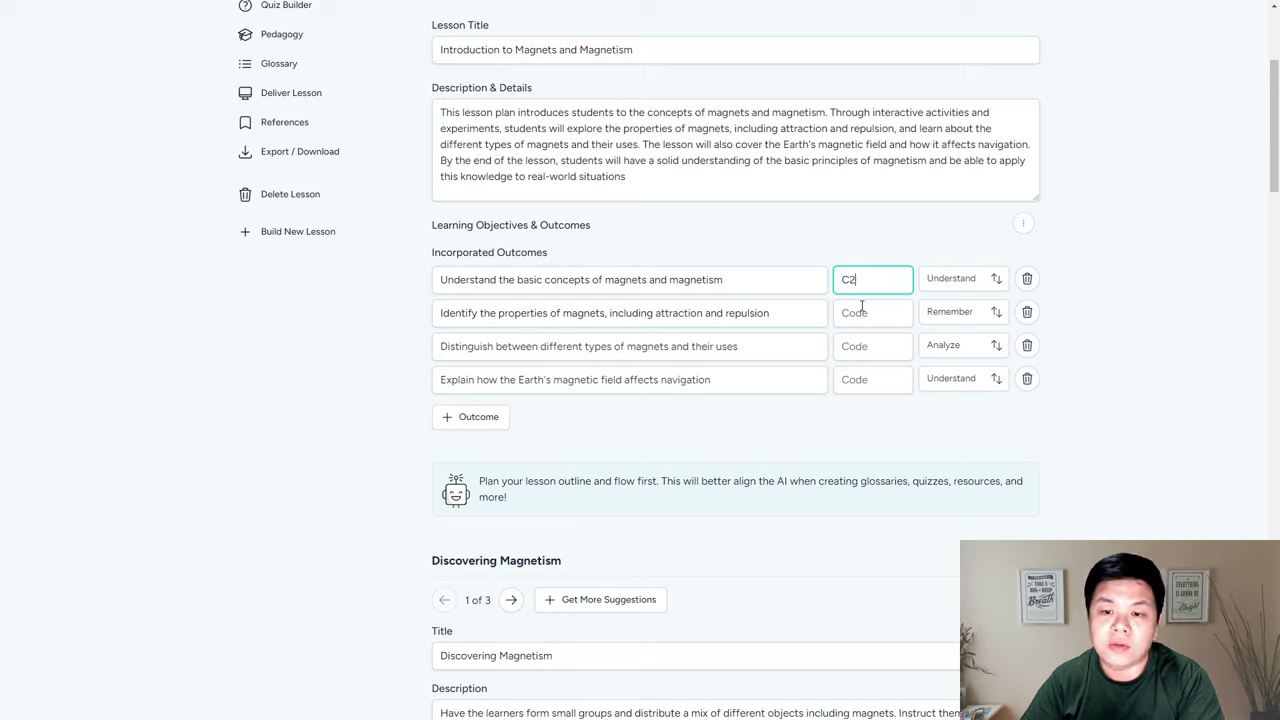
click(863, 311)
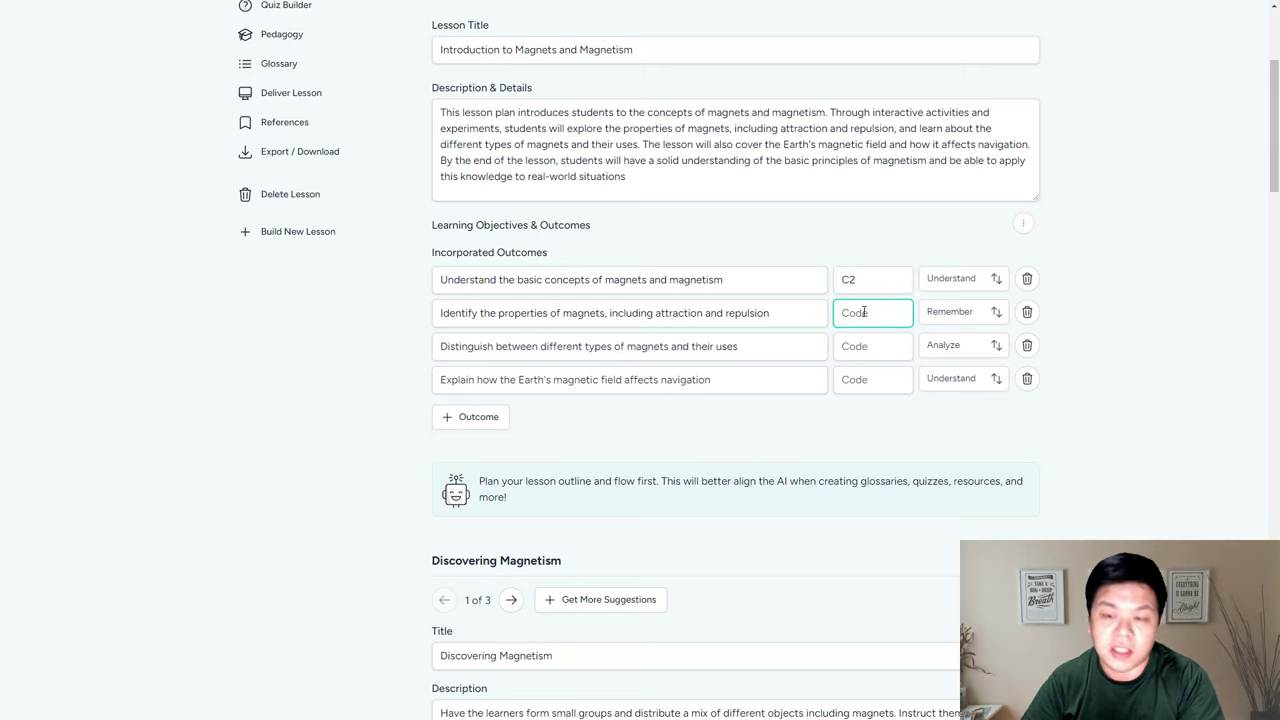
text(C1)
Keep the first outcome's Bloom level at Understand, then add and remove an empty outcome row
click(963, 281)
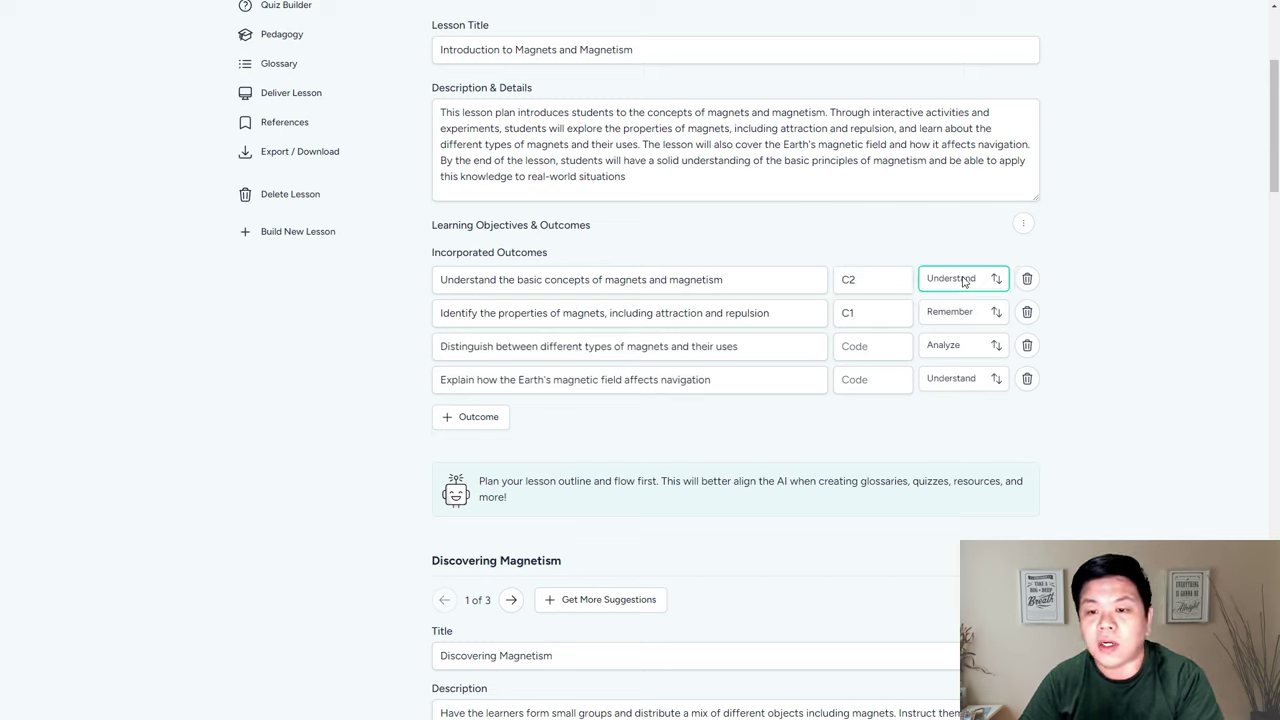
click(963, 281)
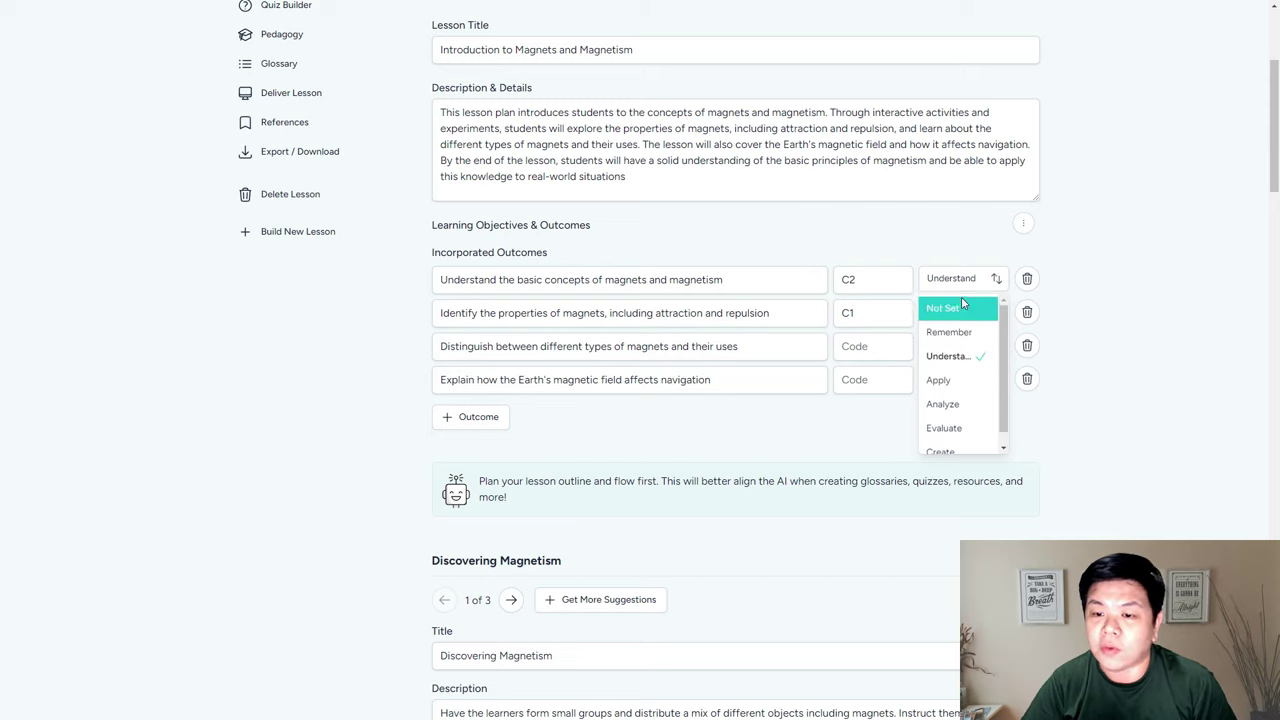
click(1147, 303)
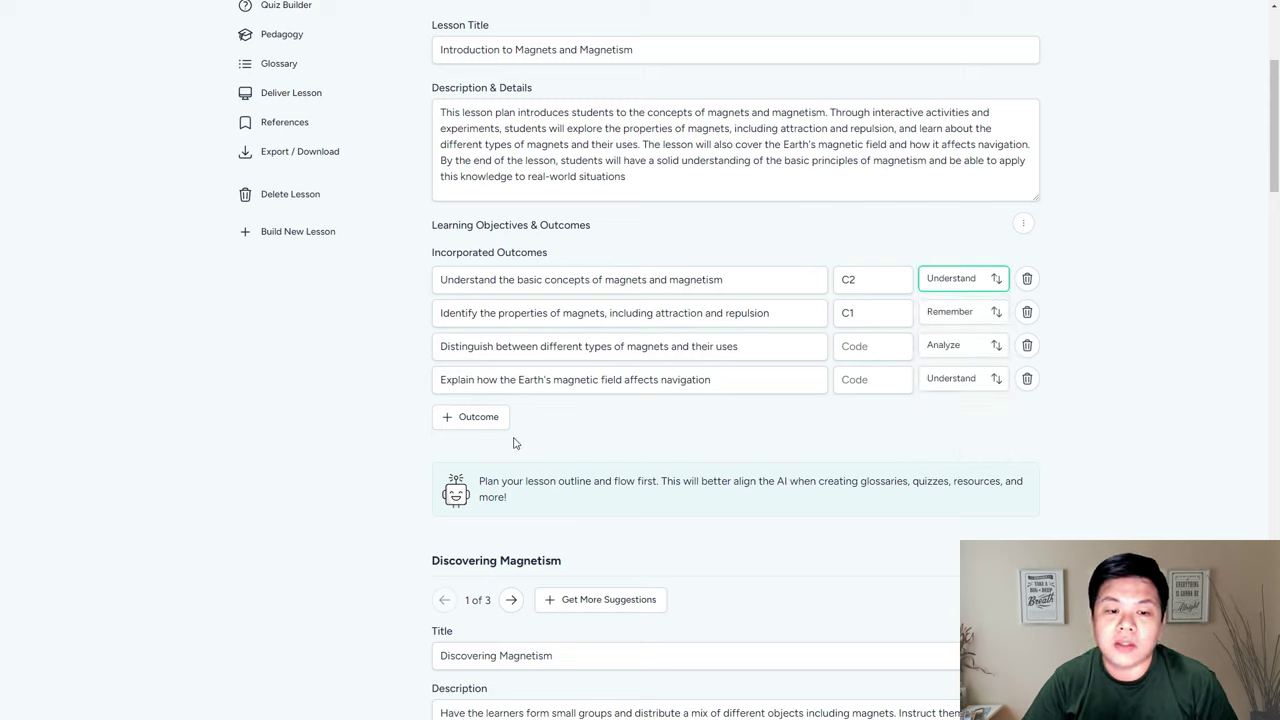
click(488, 421)
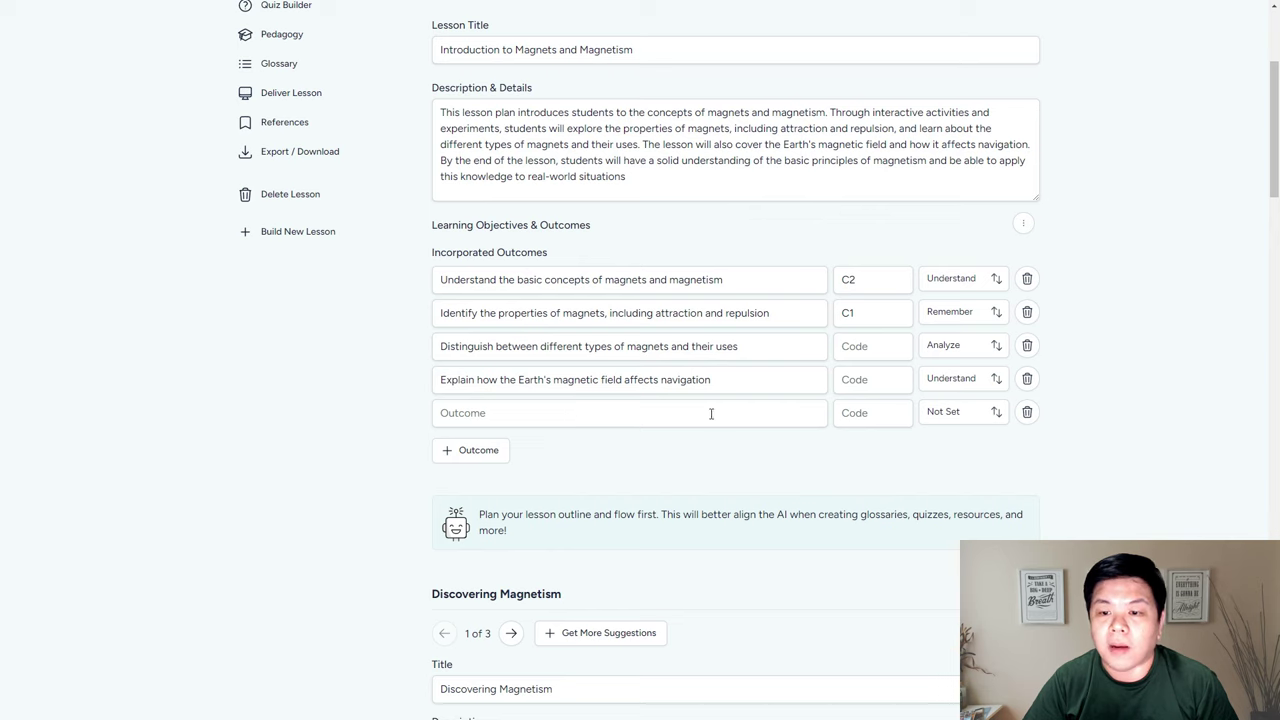
click(1027, 414)
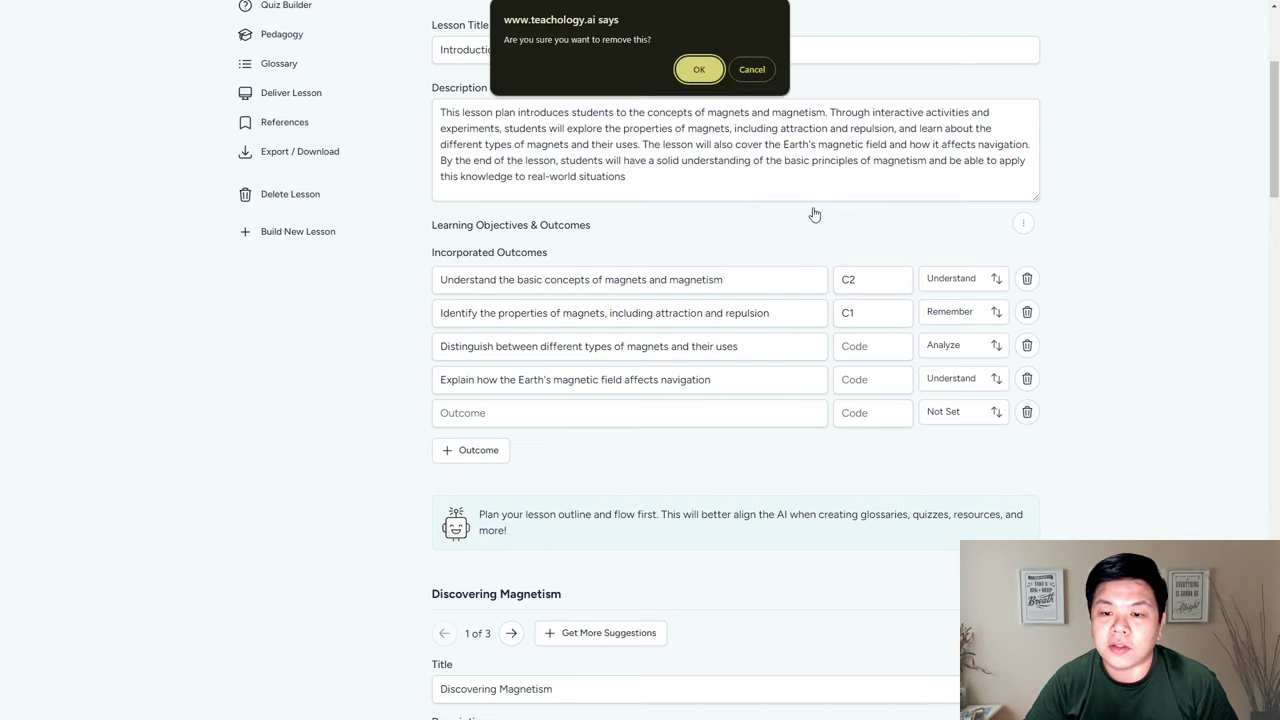
click(702, 66)
scroll(771, 409, down, 3)
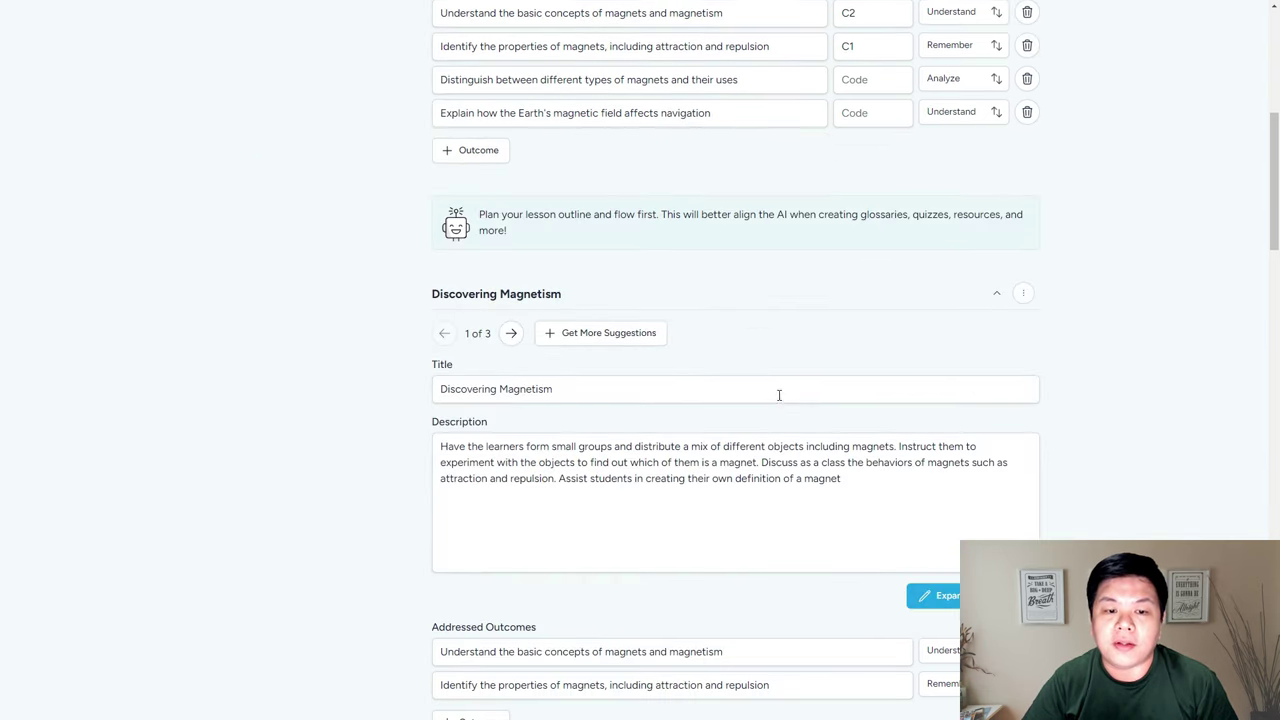
scroll(779, 395, down, 2)
click(511, 133)
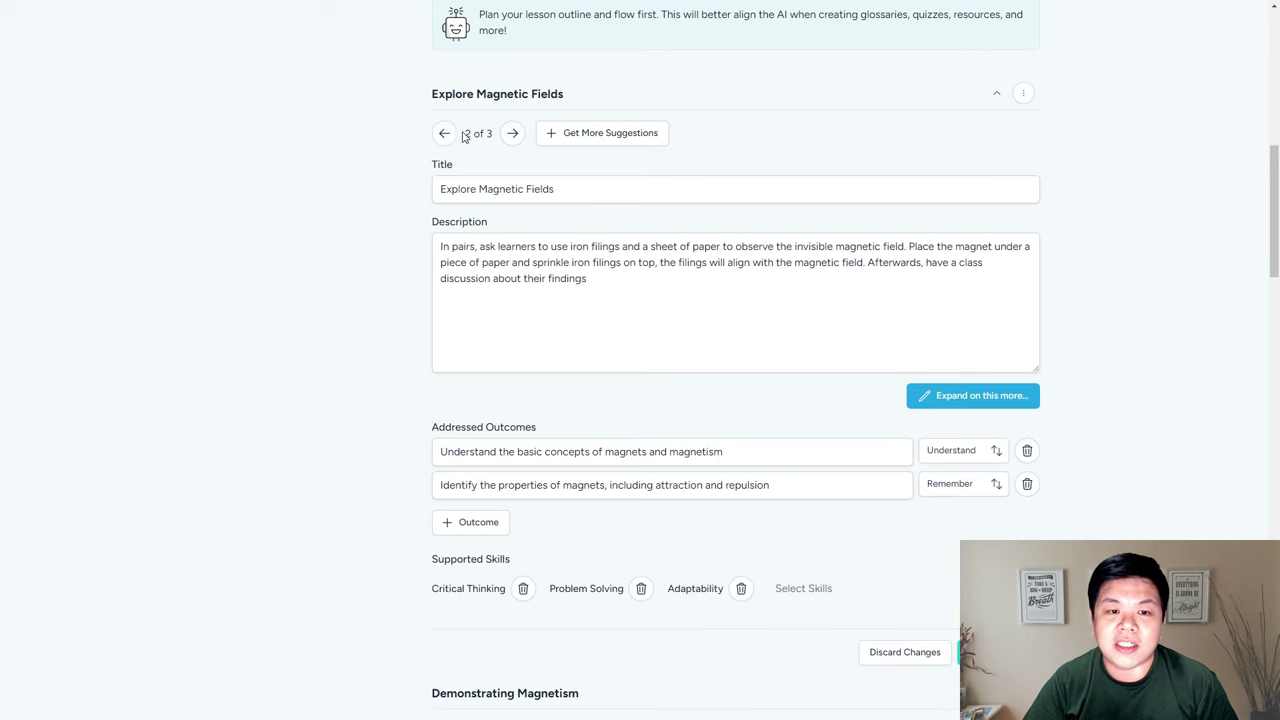
click(444, 133)
click(511, 133)
scroll(573, 232, up, 1)
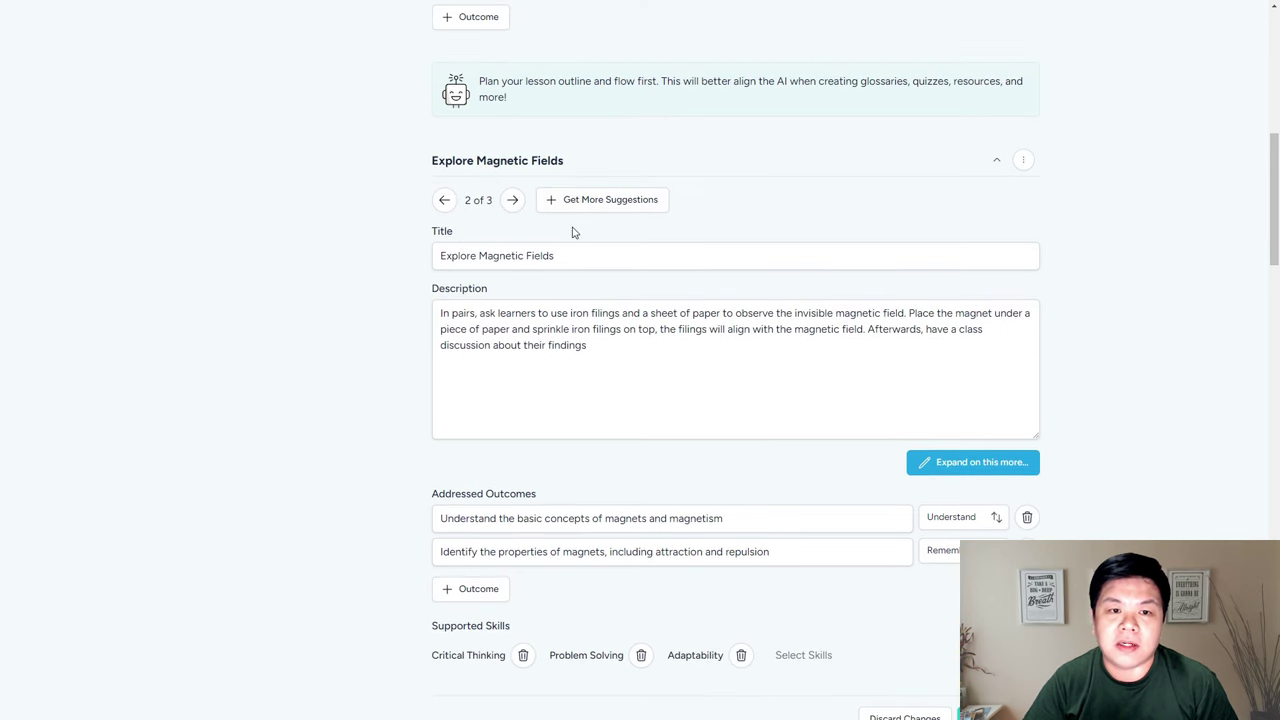
click(512, 200)
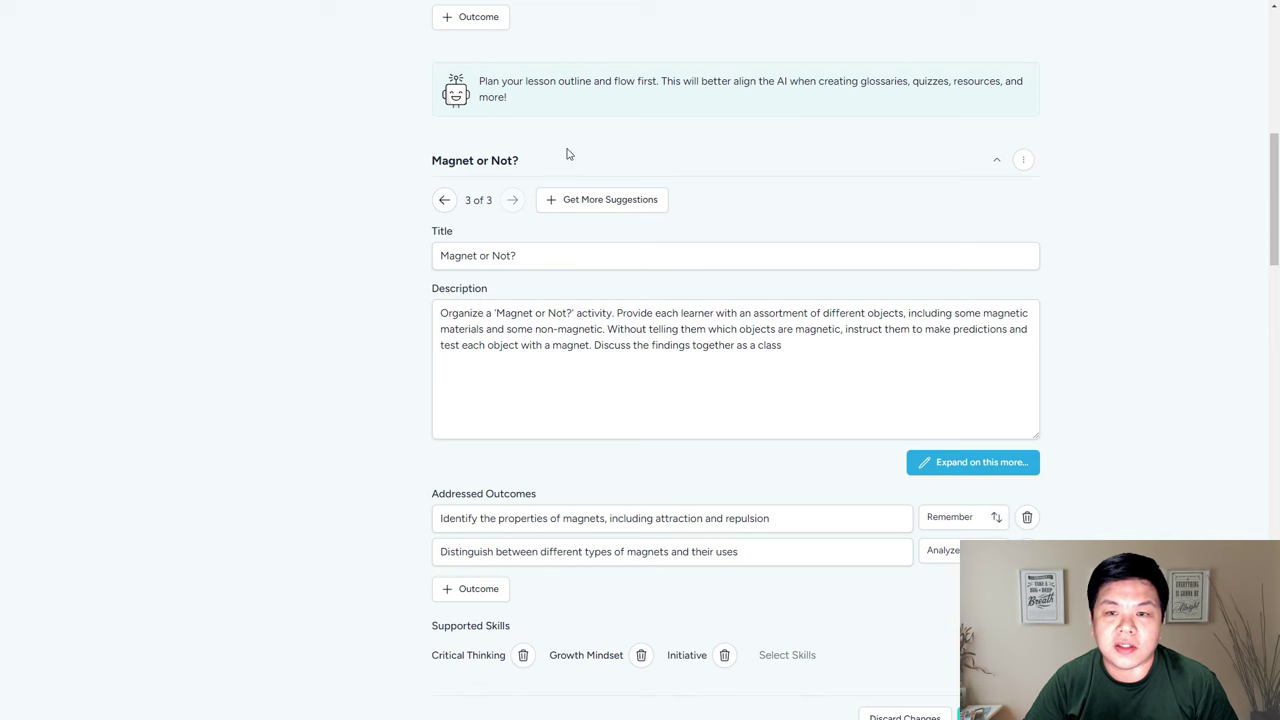
click(445, 200)
scroll(690, 340, down, 3)
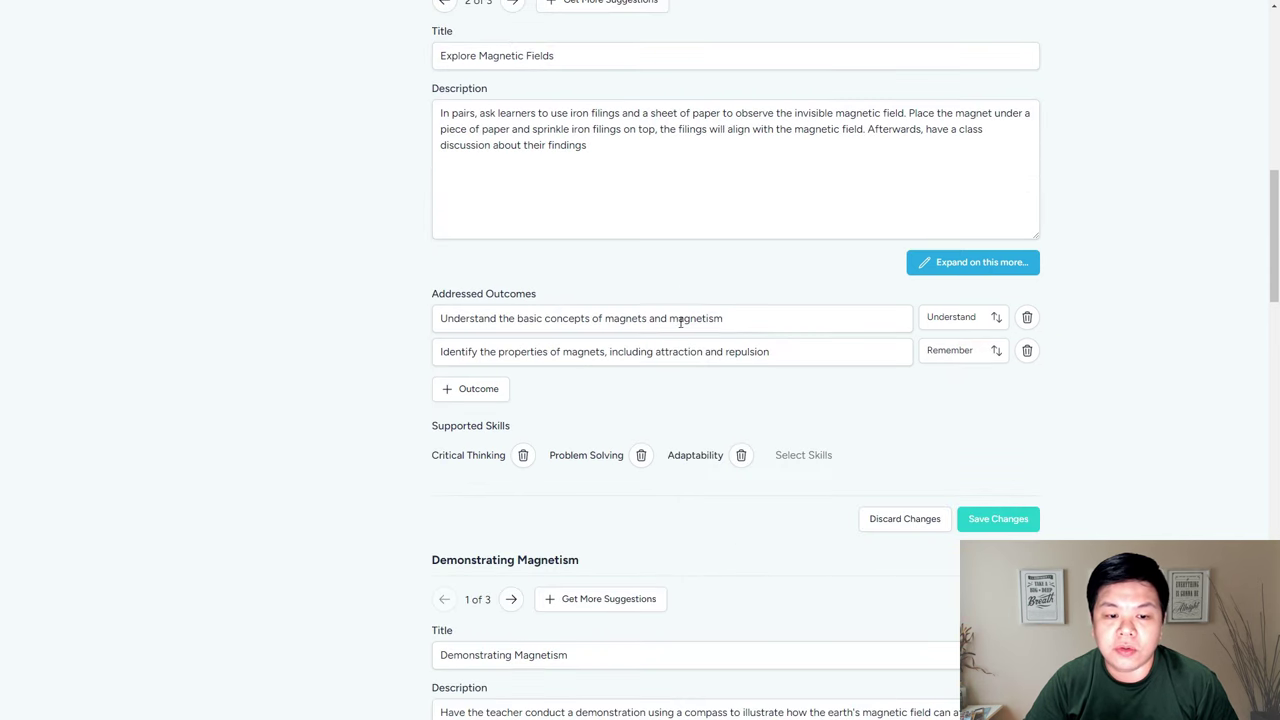
scroll(680, 330, up, 3)
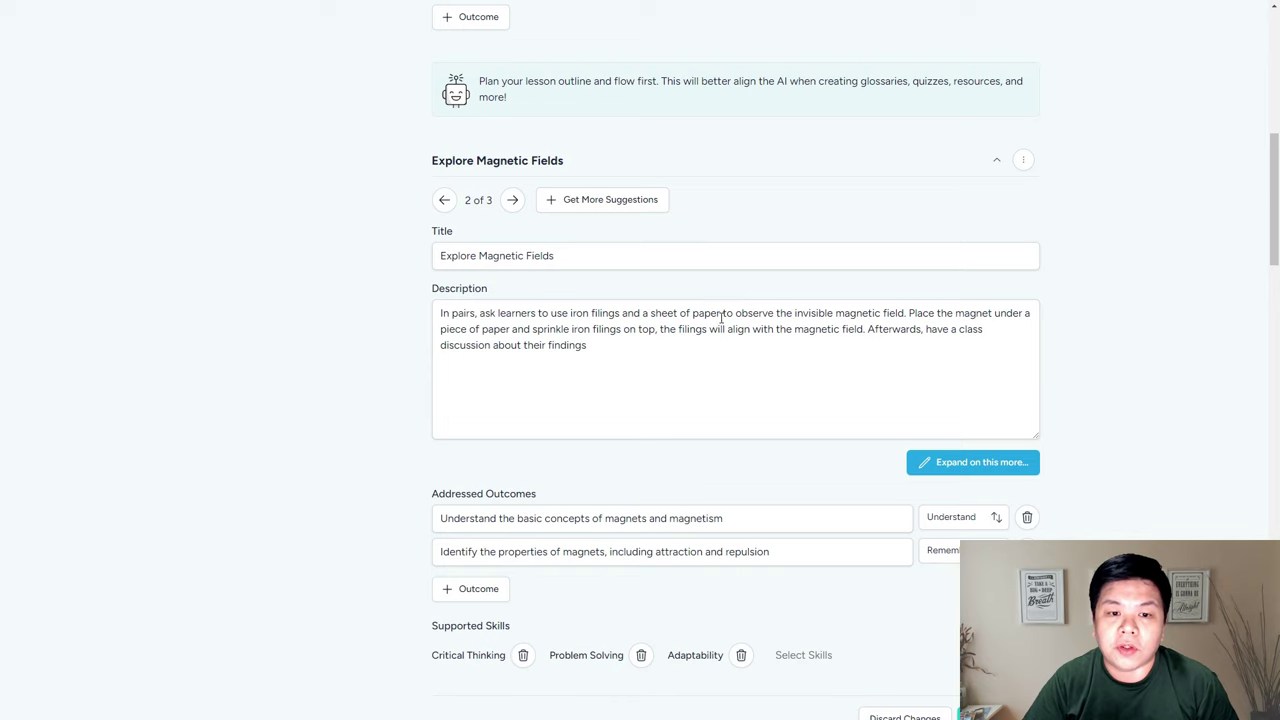
double_click(599, 520)
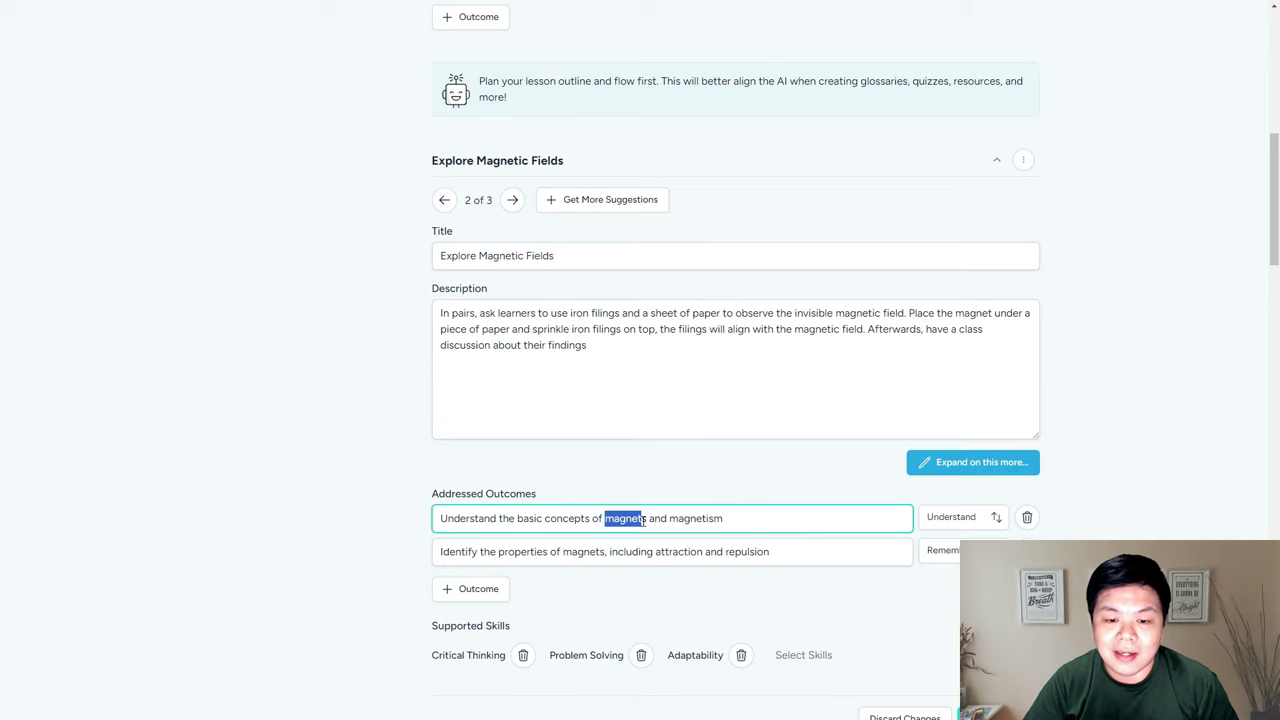
scroll(686, 380, up, 5)
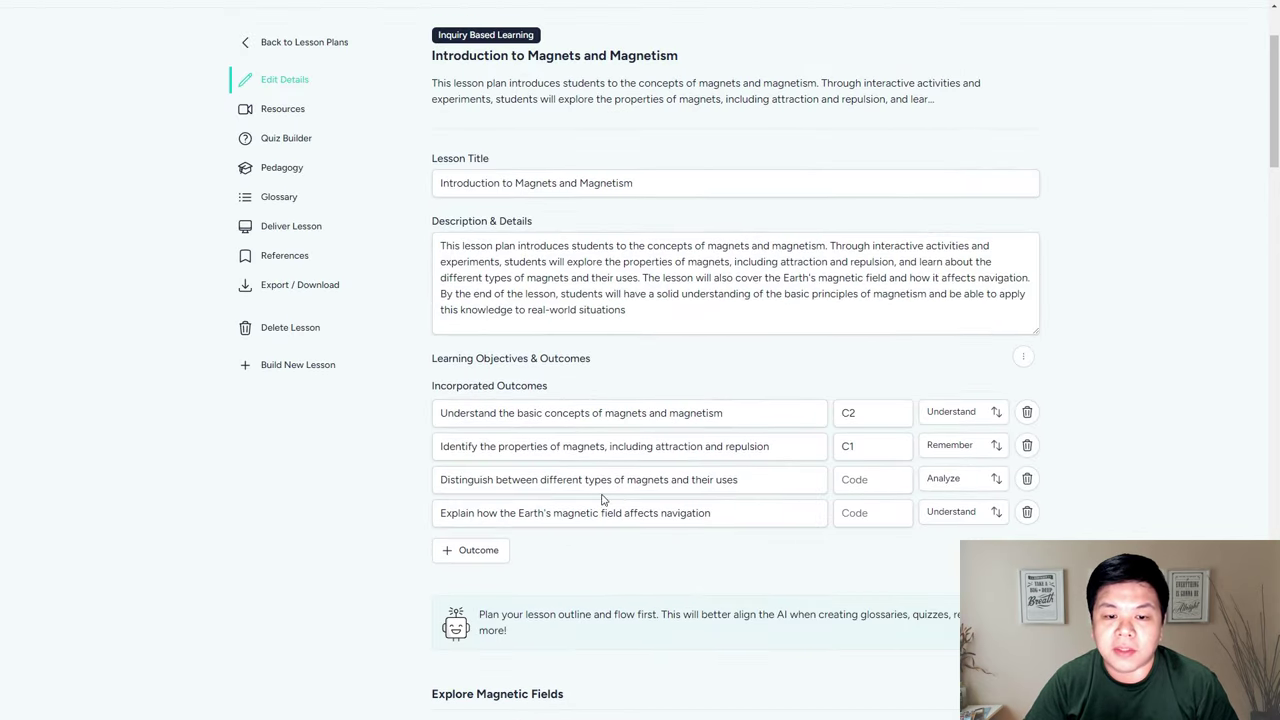
scroll(668, 405, down, 2)
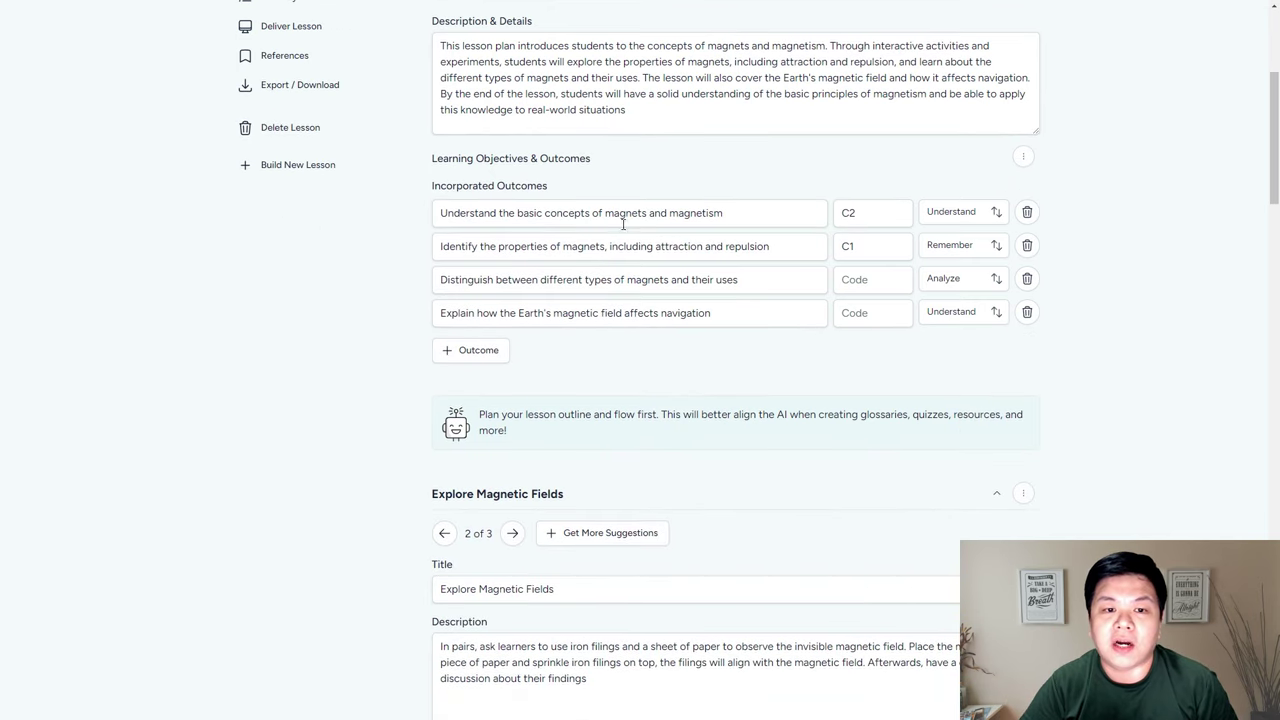
scroll(639, 208, down, 5)
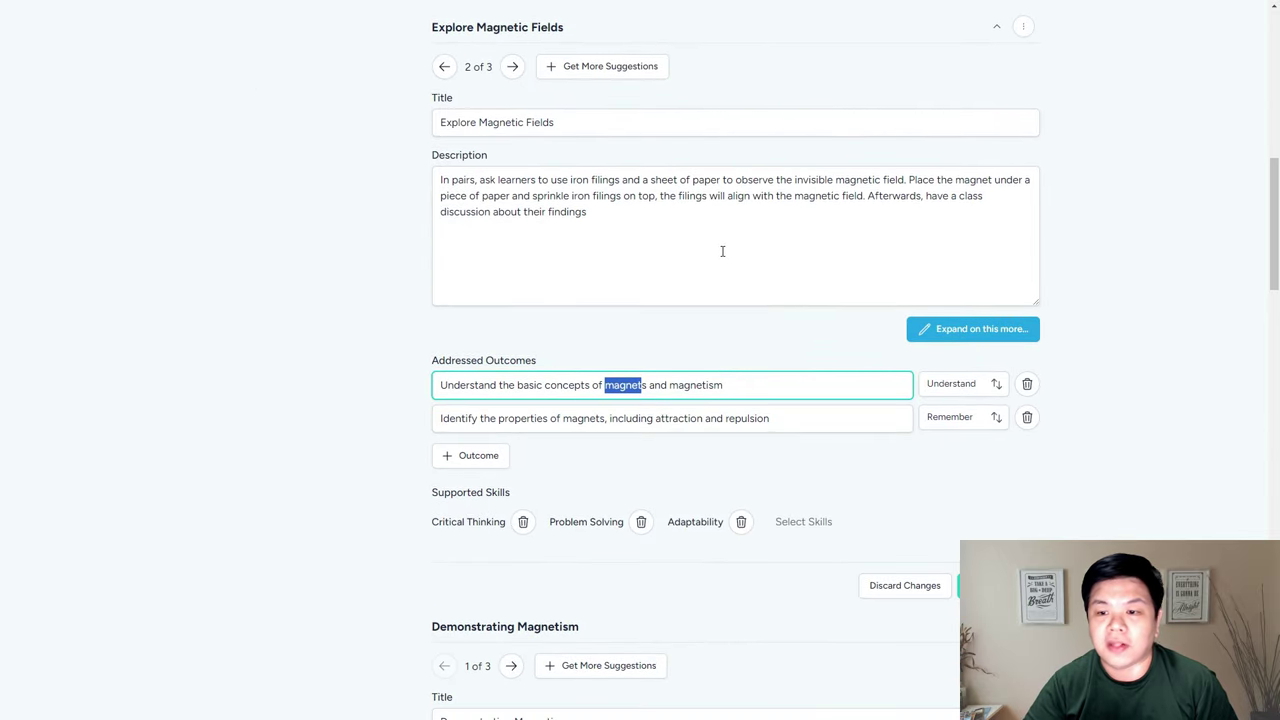
scroll(722, 251, up, 1)
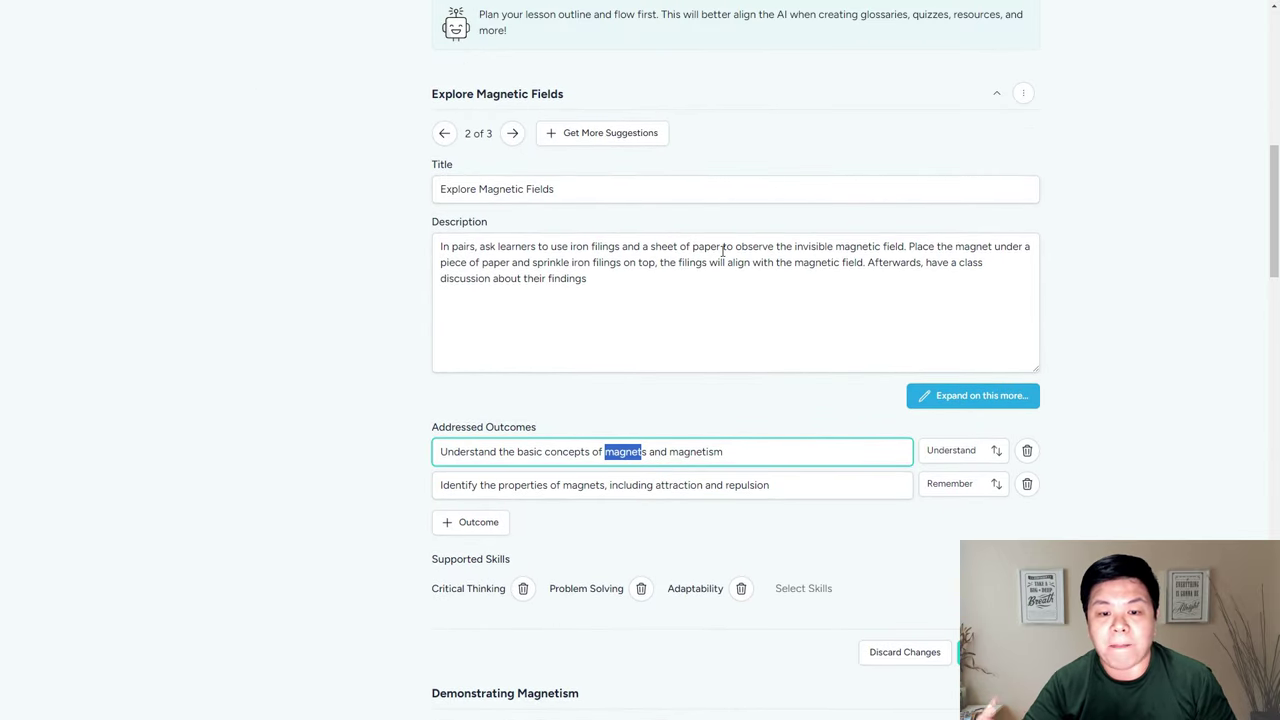
scroll(722, 251, down, 3)
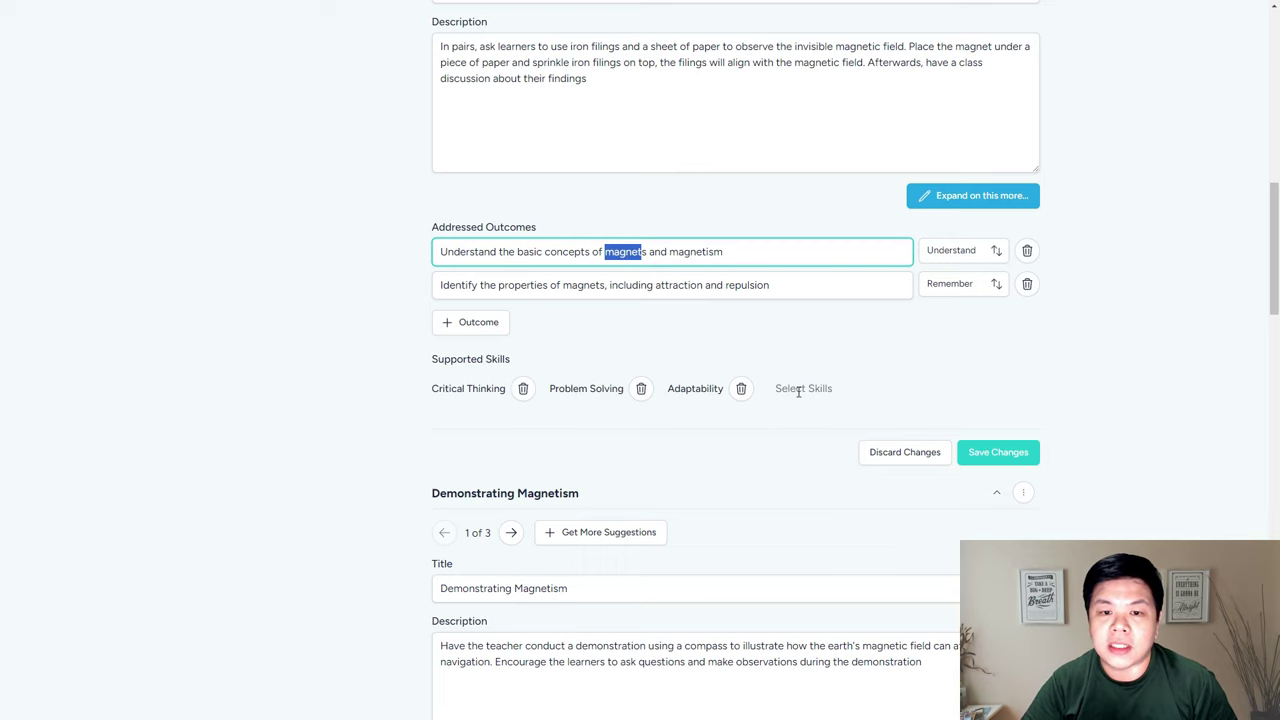
scroll(798, 391, up, 2)
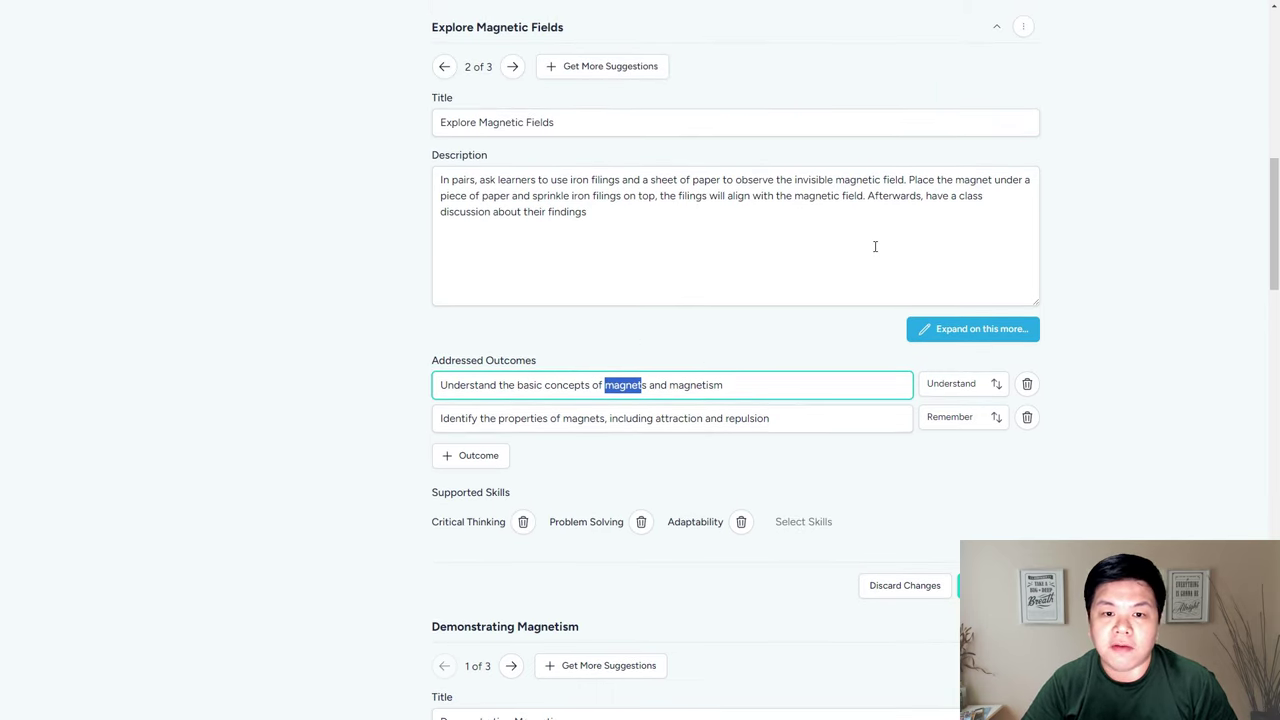
Keep Explore Magnetic Fields as the suggested activity and save the lesson changes
click(514, 77)
click(449, 77)
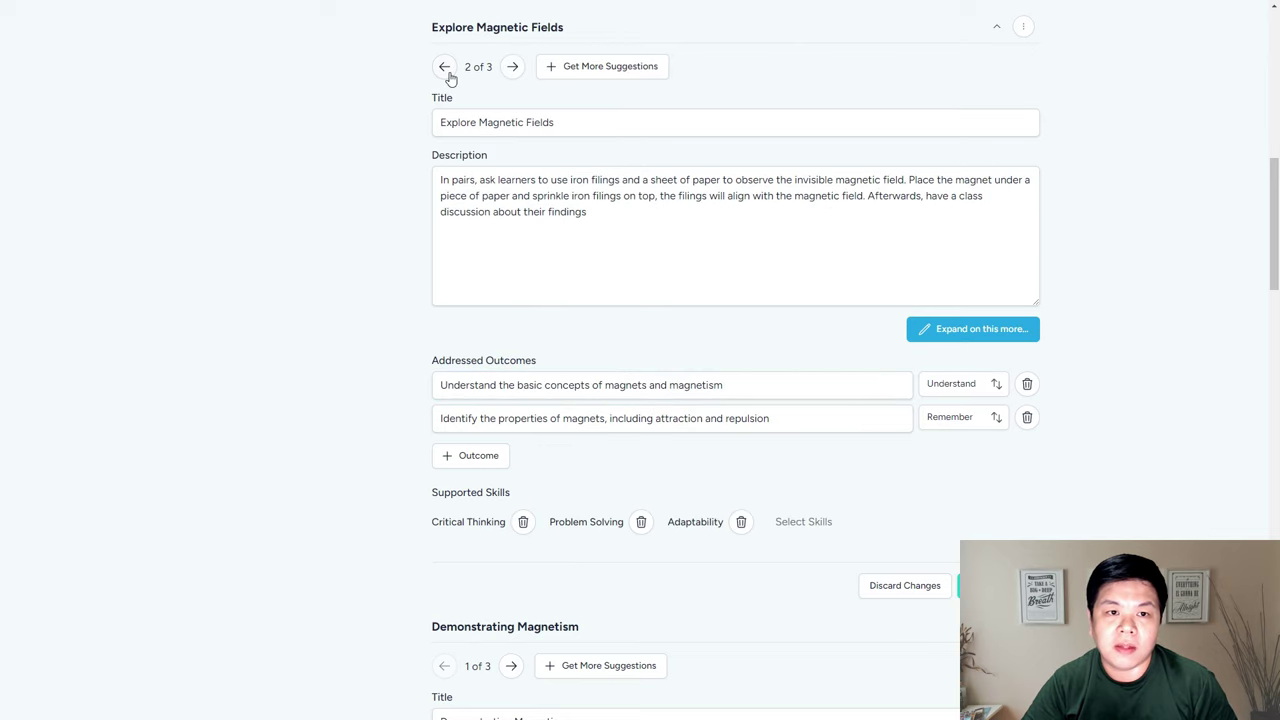
scroll(894, 391, down, 3)
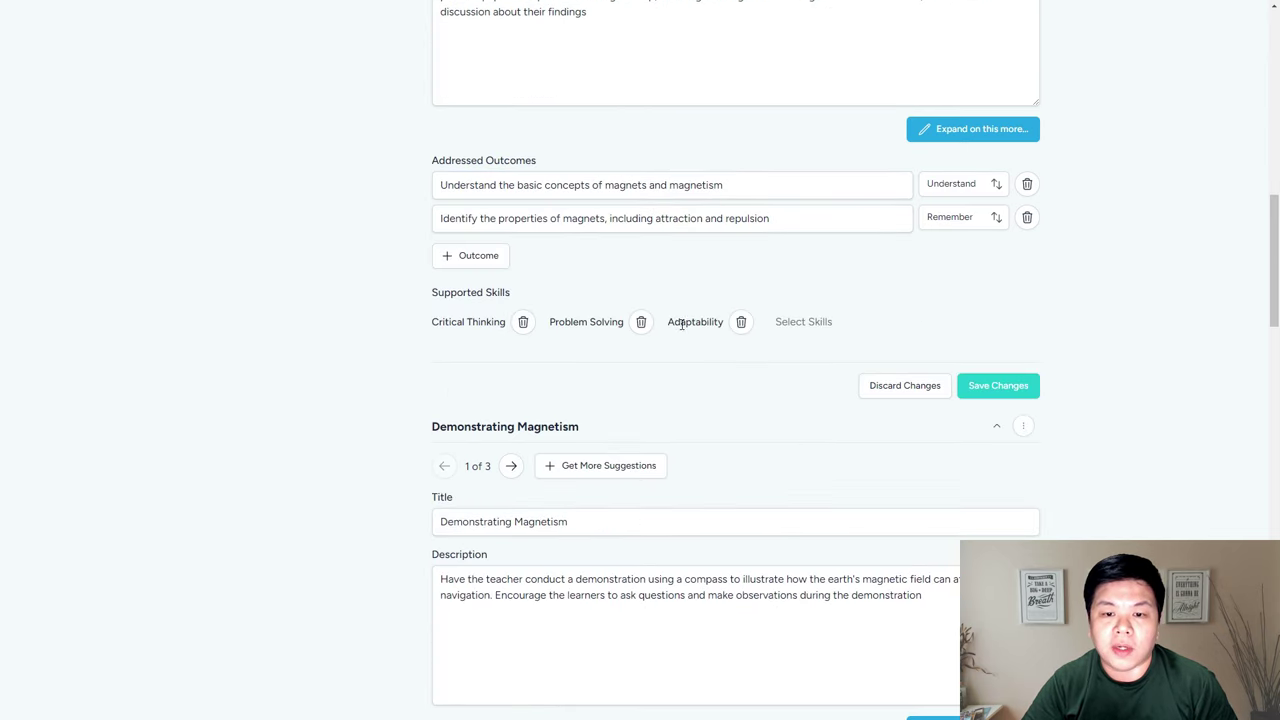
scroll(618, 372, down, 3)
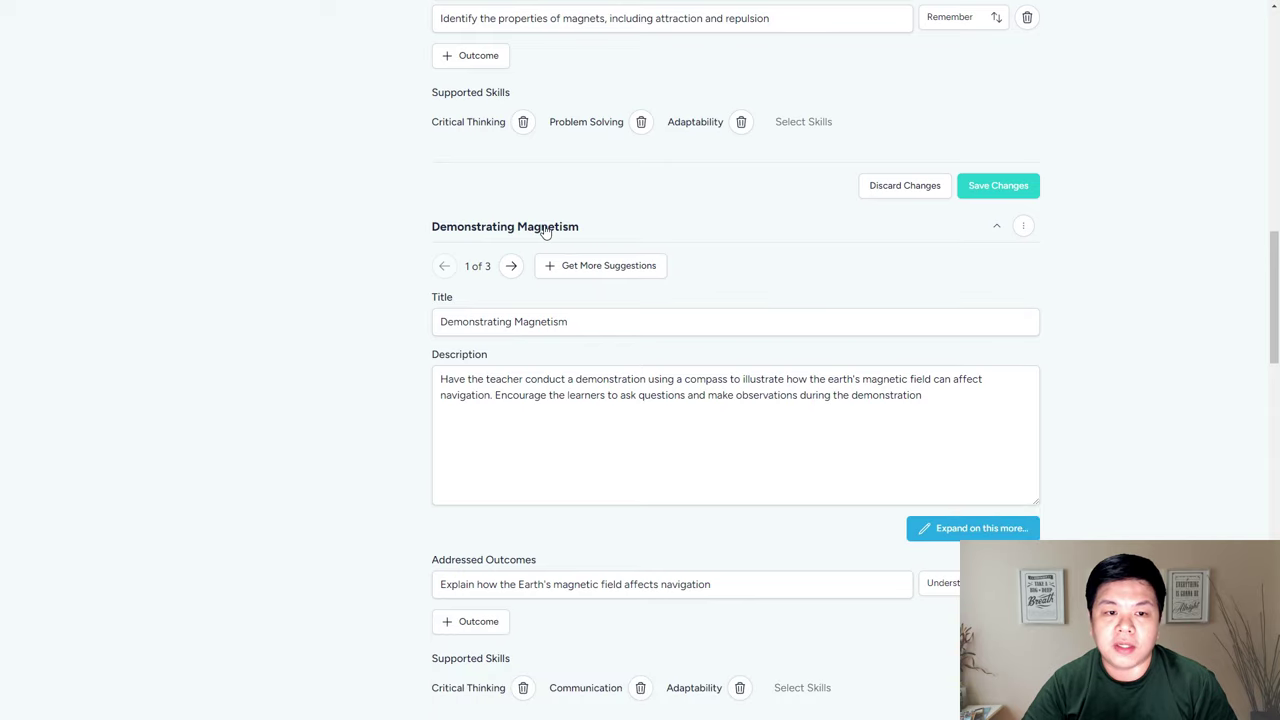
scroll(731, 280, down, 10)
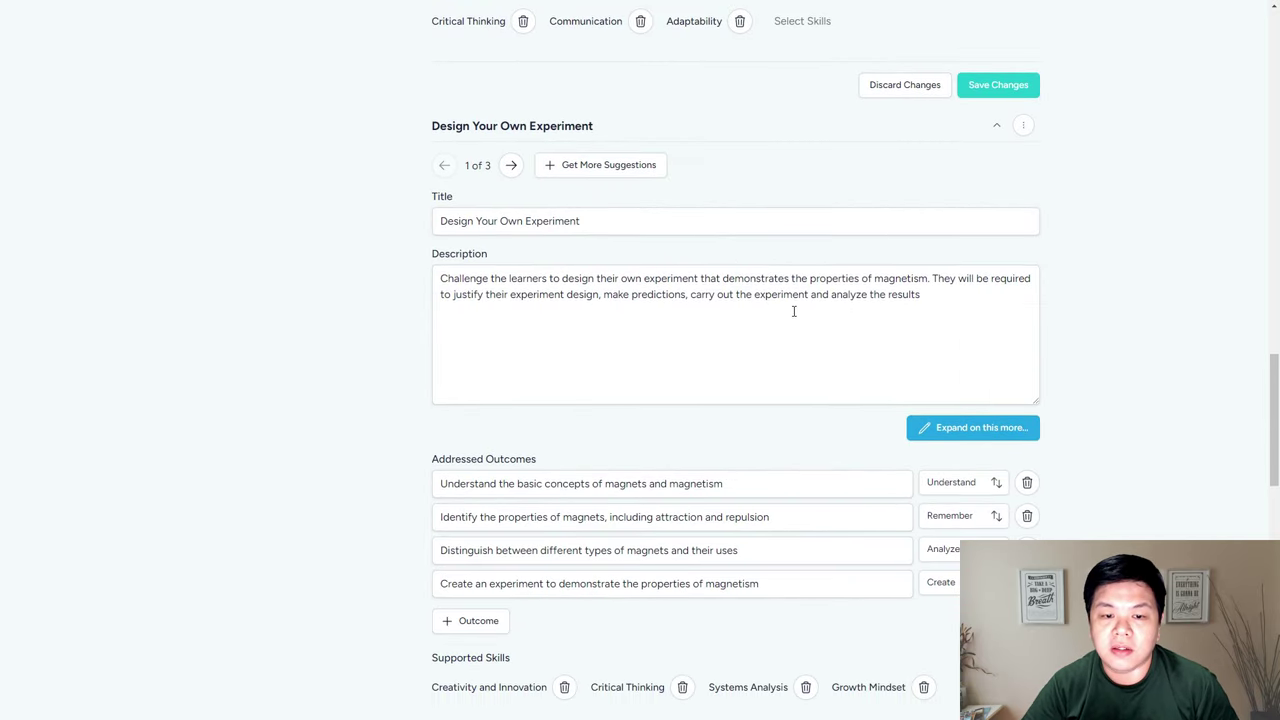
scroll(800, 326, down, 10)
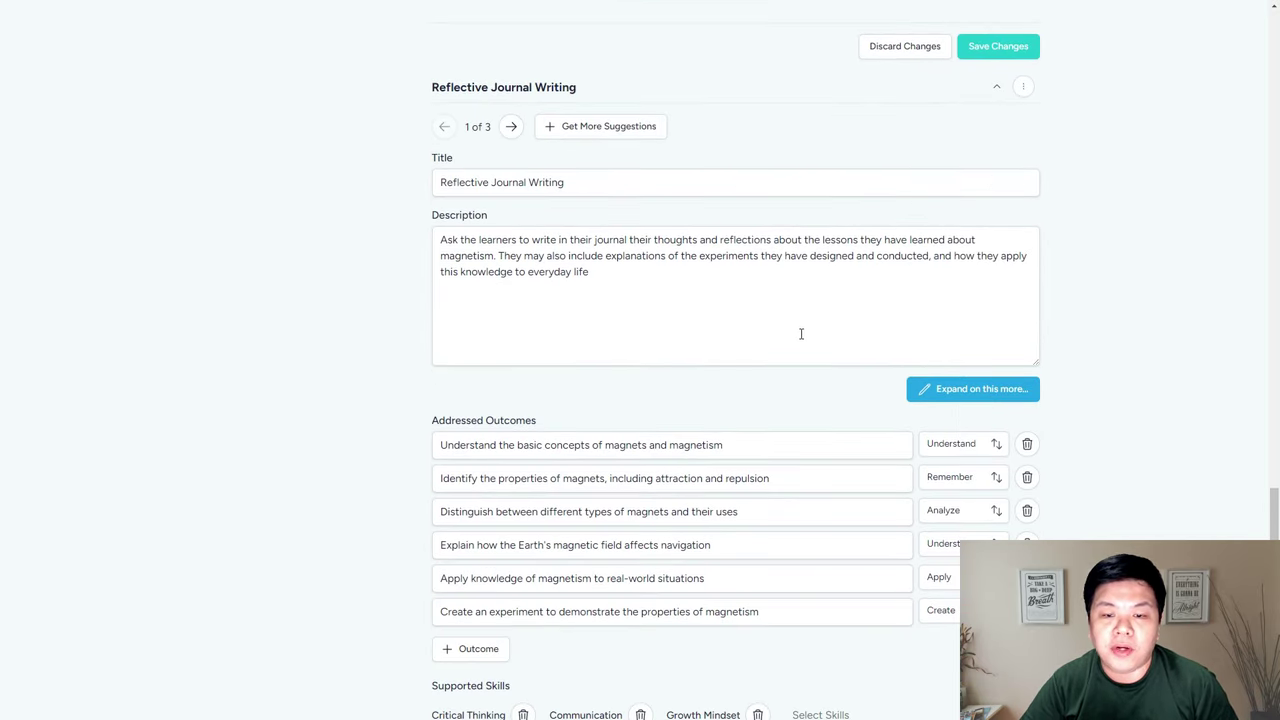
scroll(792, 326, down, 7)
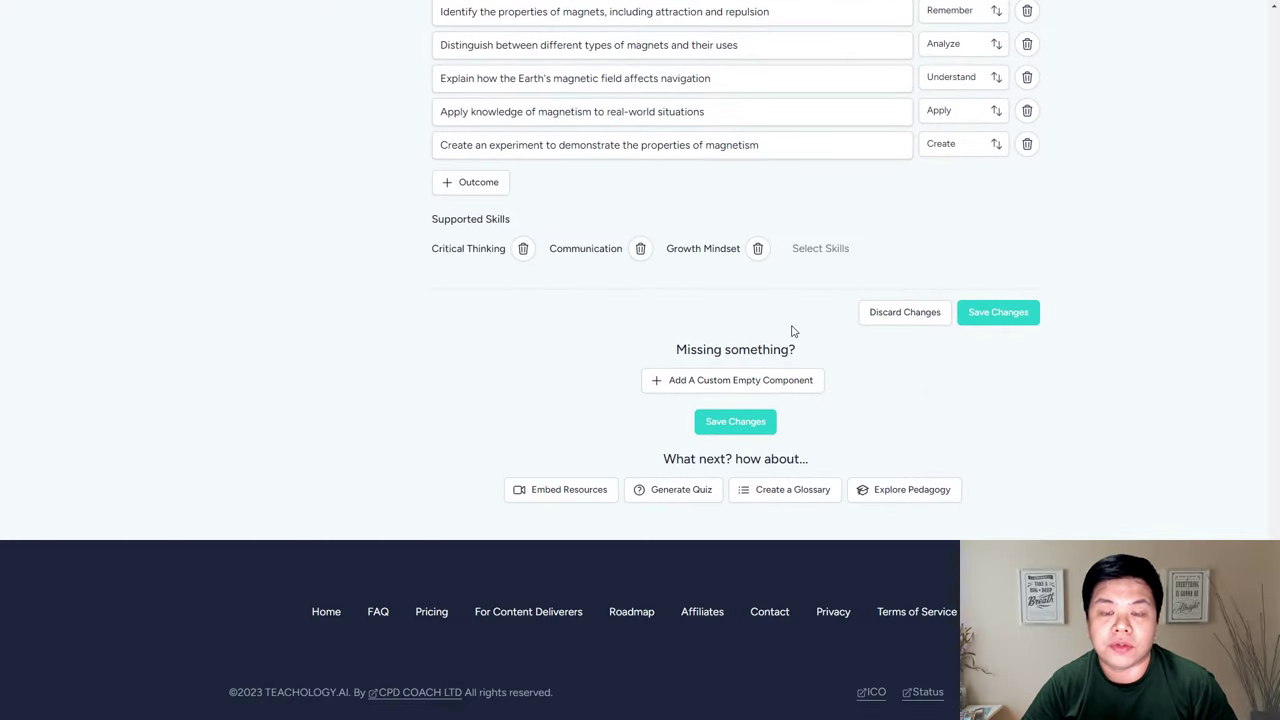
click(1002, 316)
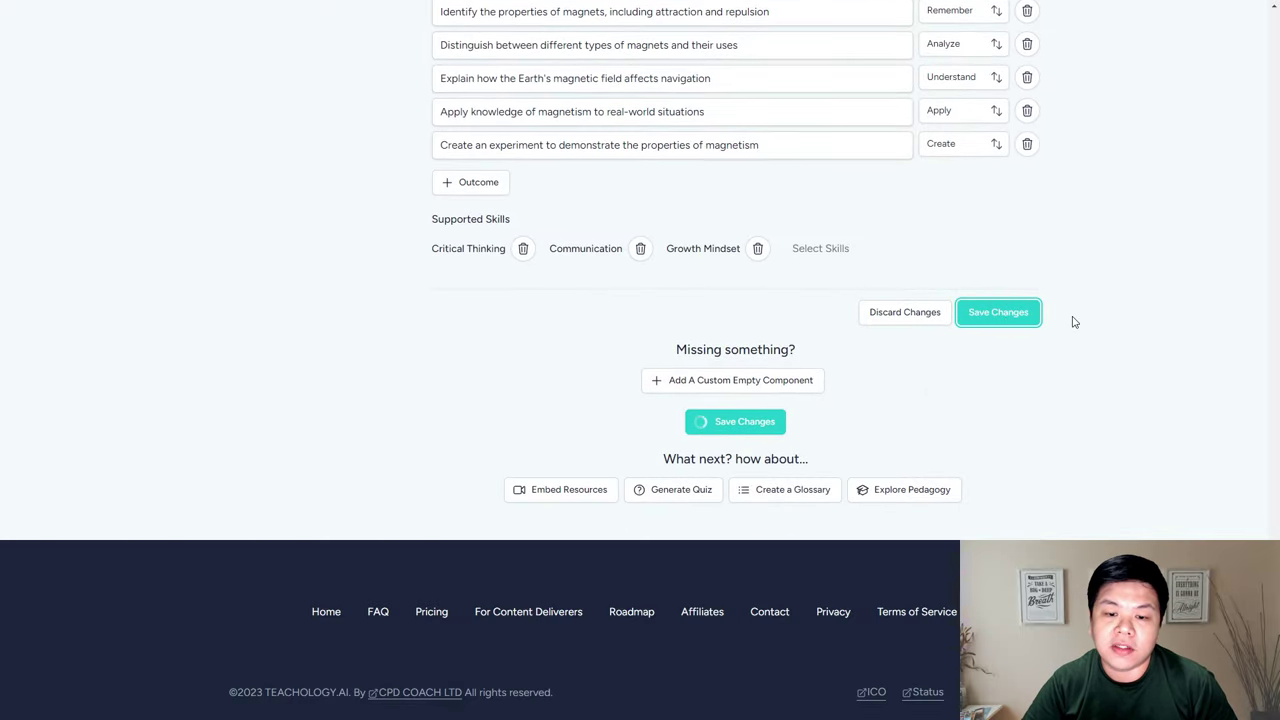
scroll(1074, 322, up, 20)
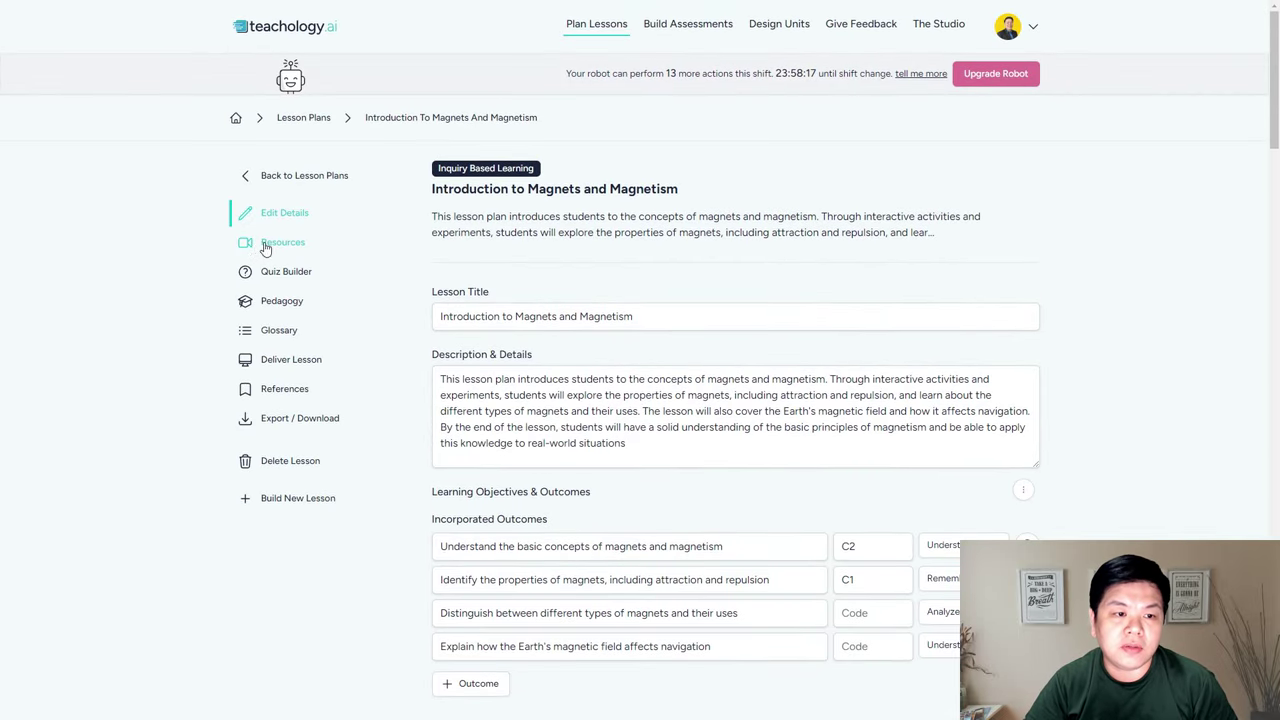
Open the lesson's Resources page and scroll through the suggested resources
click(266, 243)
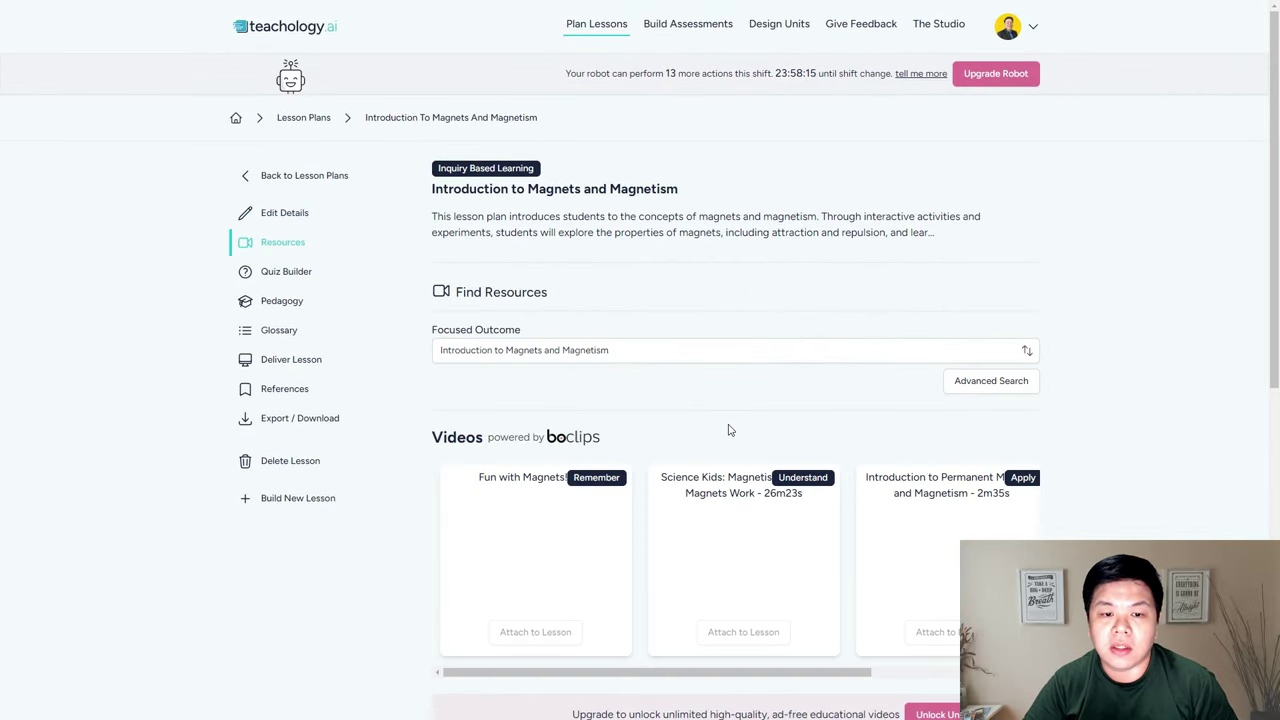
scroll(729, 429, down, 2)
scroll(774, 477, right, 3)
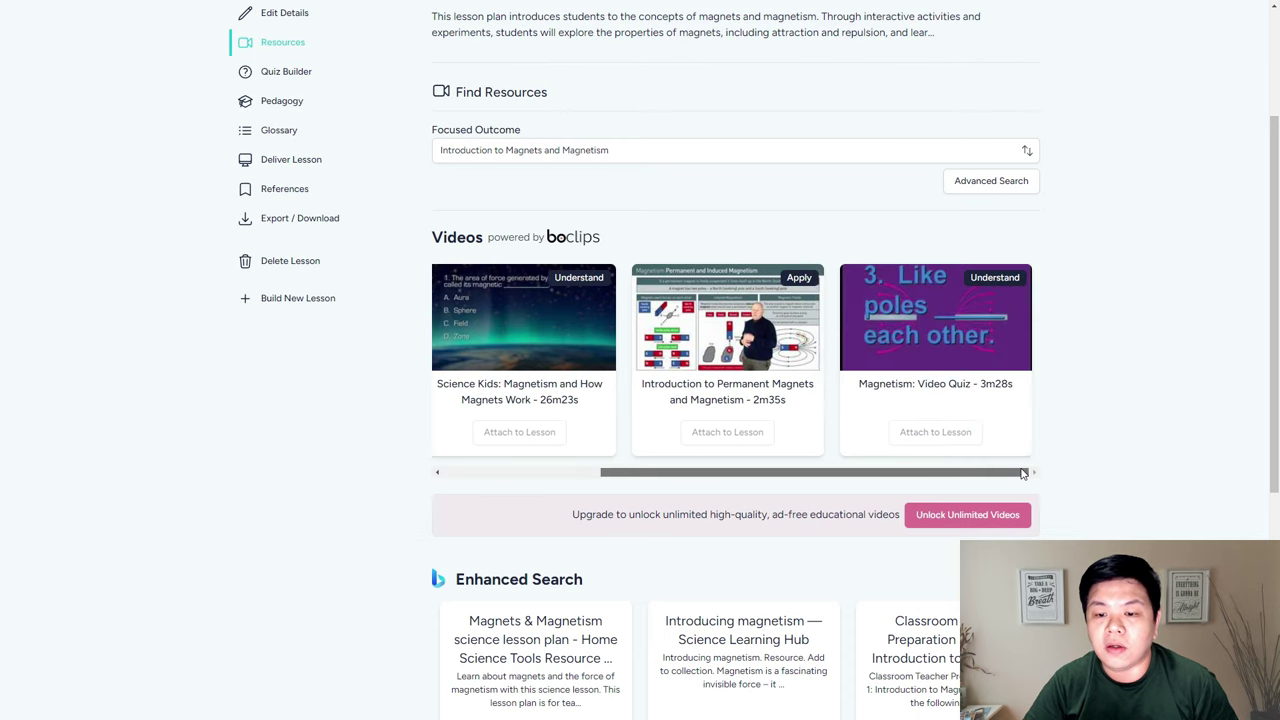
scroll(897, 469, left, 3)
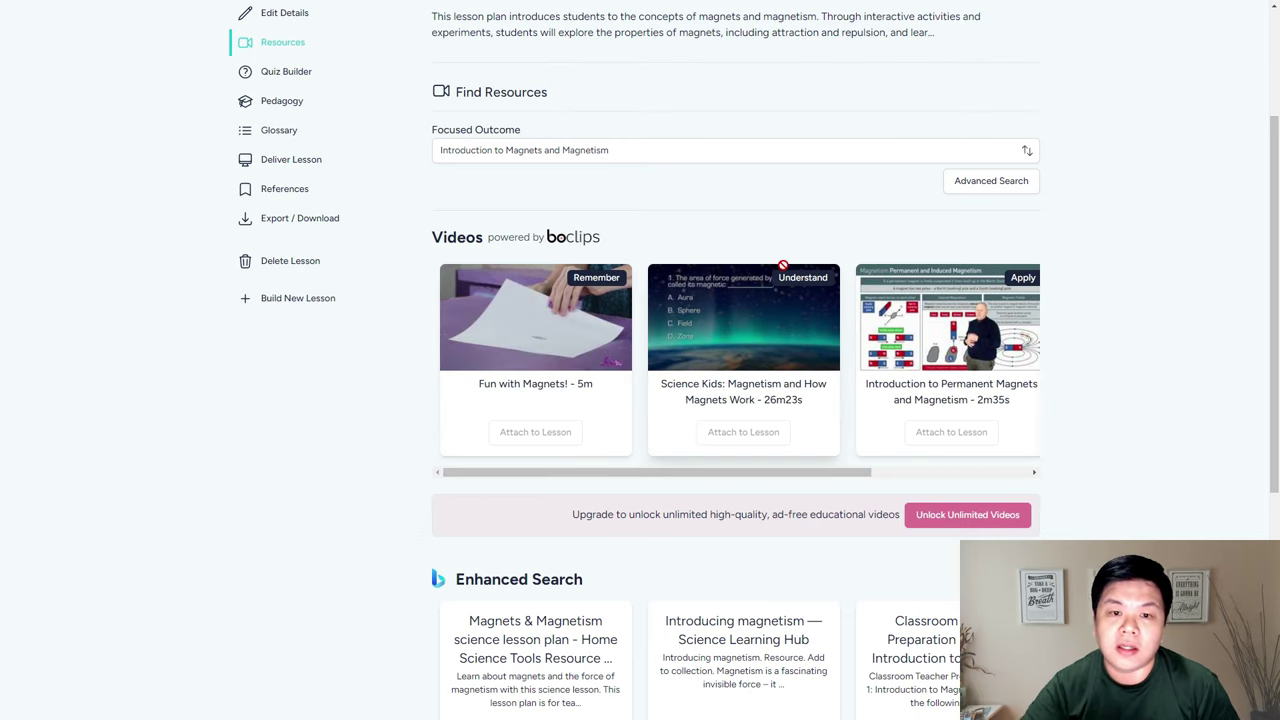
scroll(783, 265, up, 2)
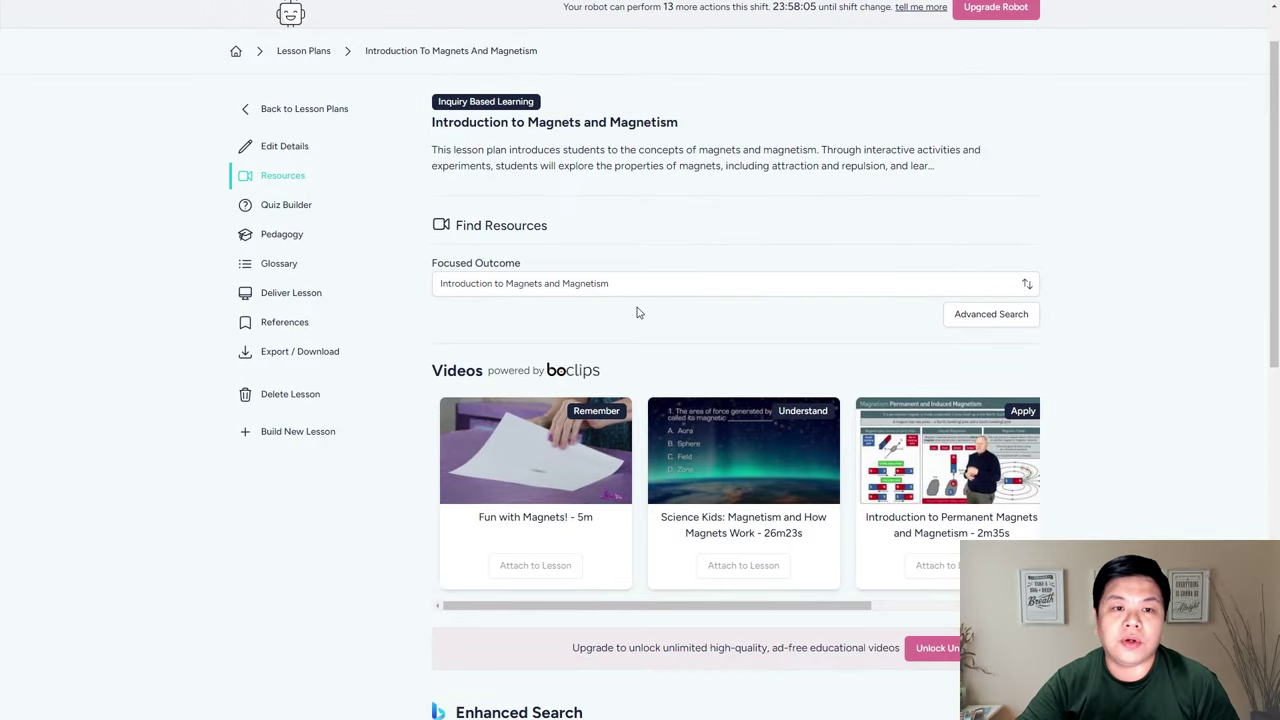
scroll(637, 313, down, 2)
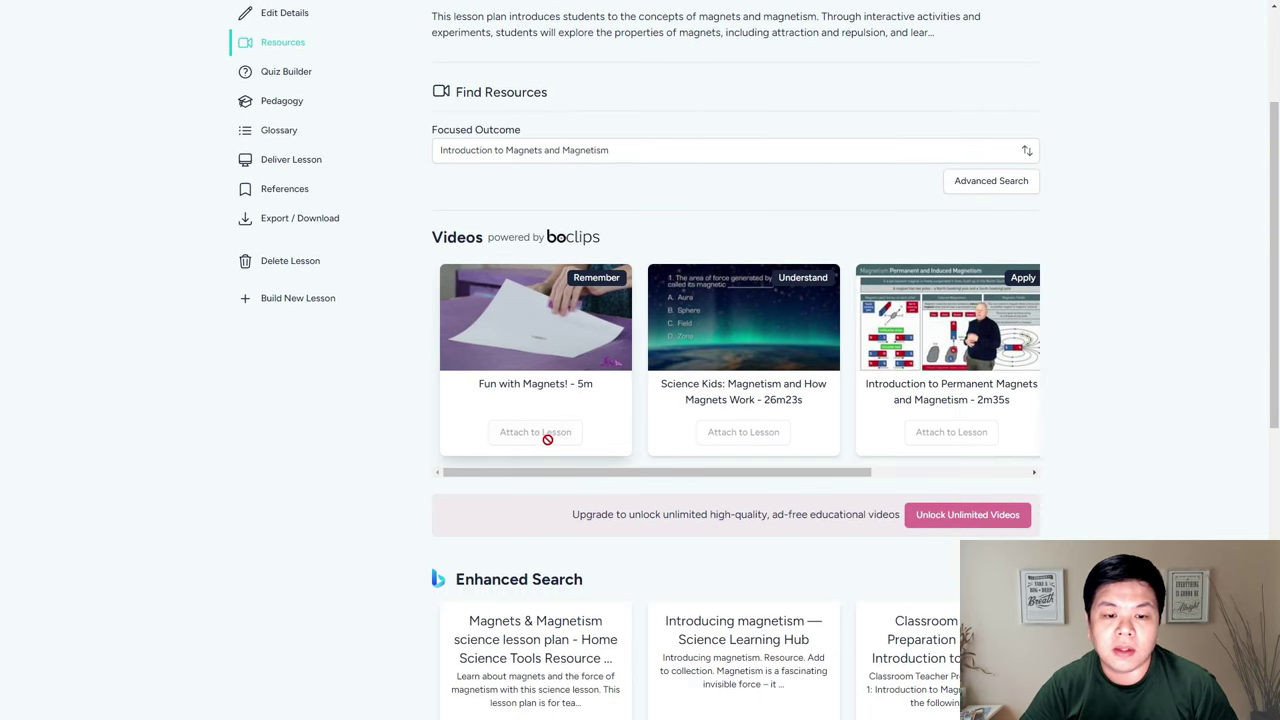
scroll(757, 394, down, 2)
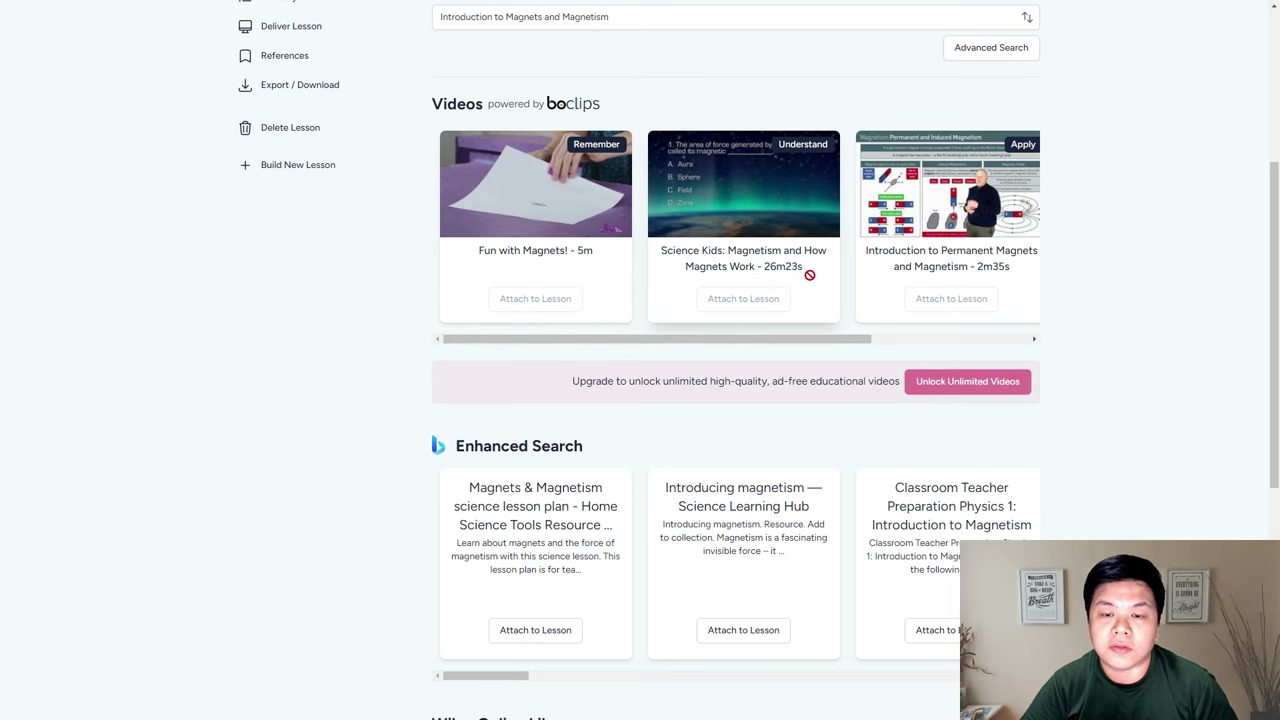
scroll(810, 275, down, 3)
scroll(600, 437, down, 3)
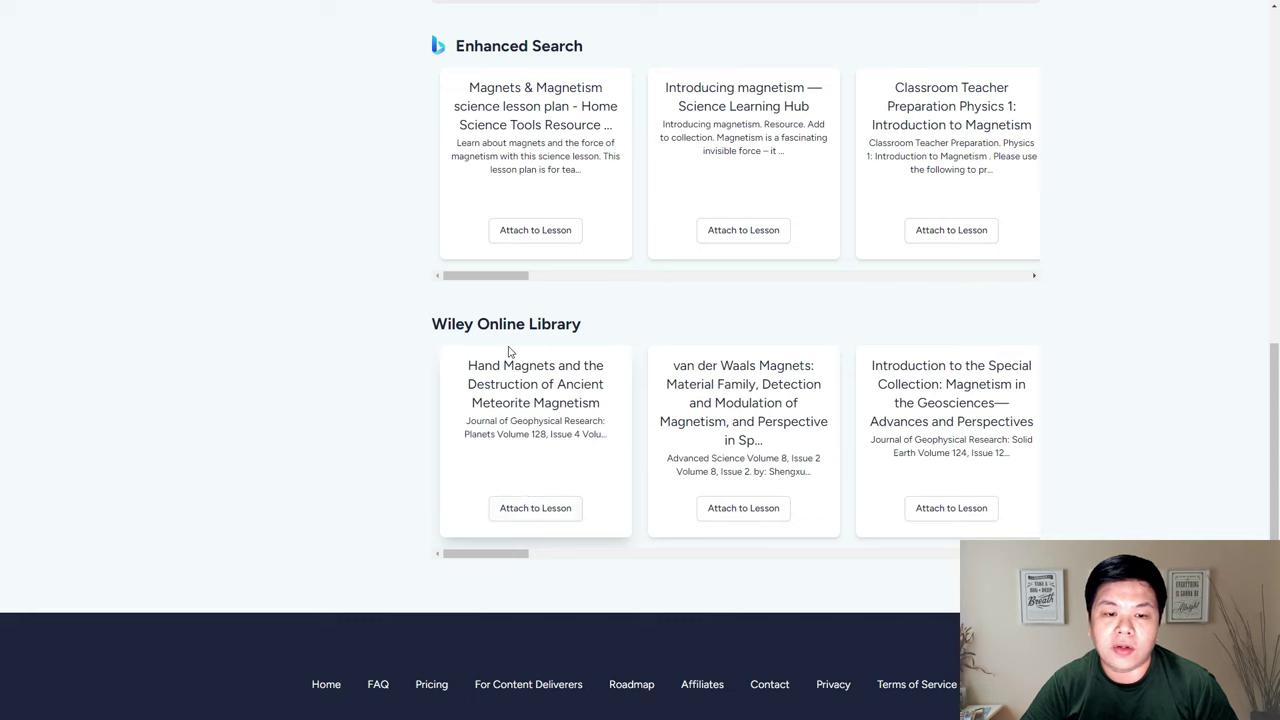
Attach the 'Hand Magnets and the Destruction of Ancient Meteorite Magnetism' article to the lesson
drag(428, 324, 620, 326)
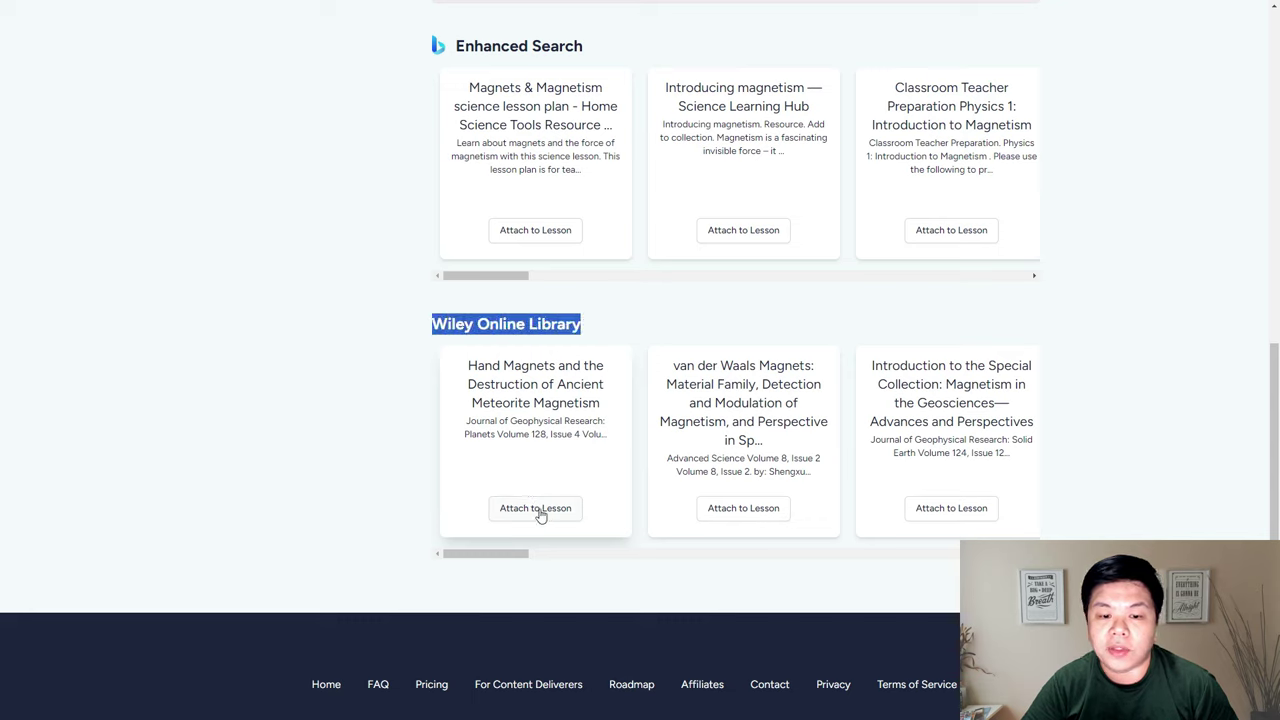
click(583, 510)
scroll(971, 437, down, 2)
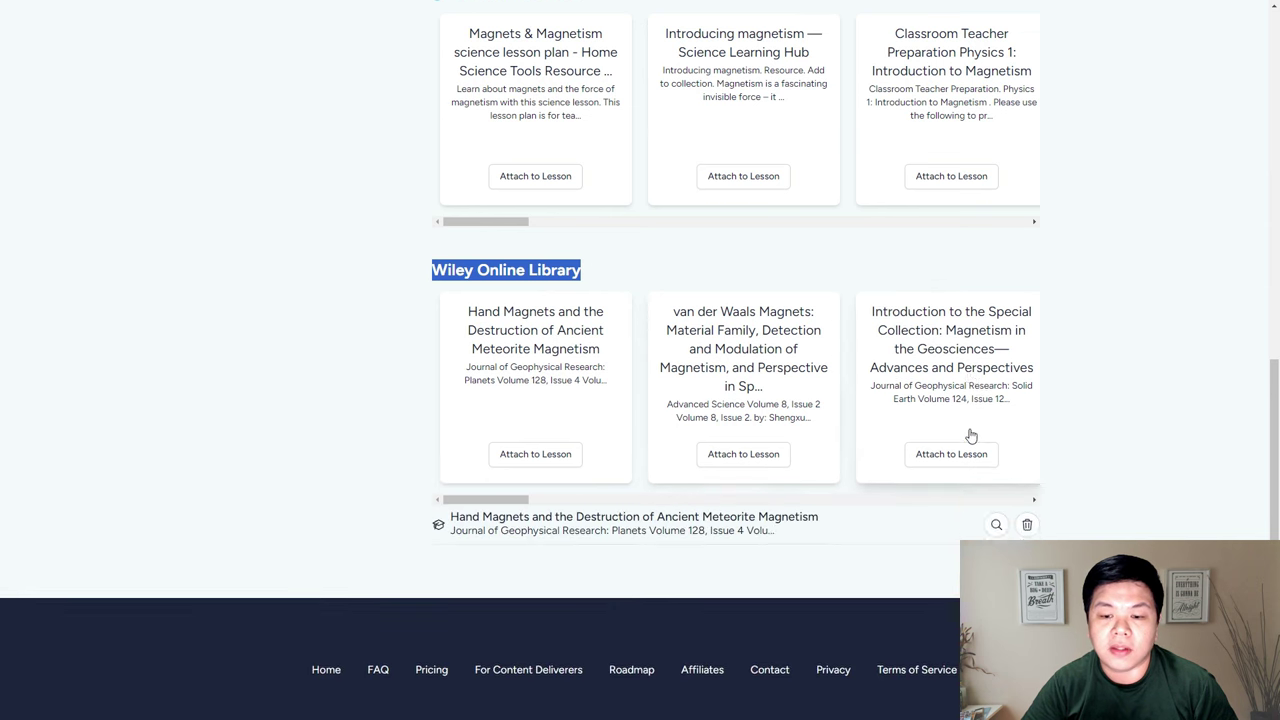
scroll(768, 458, up, 4)
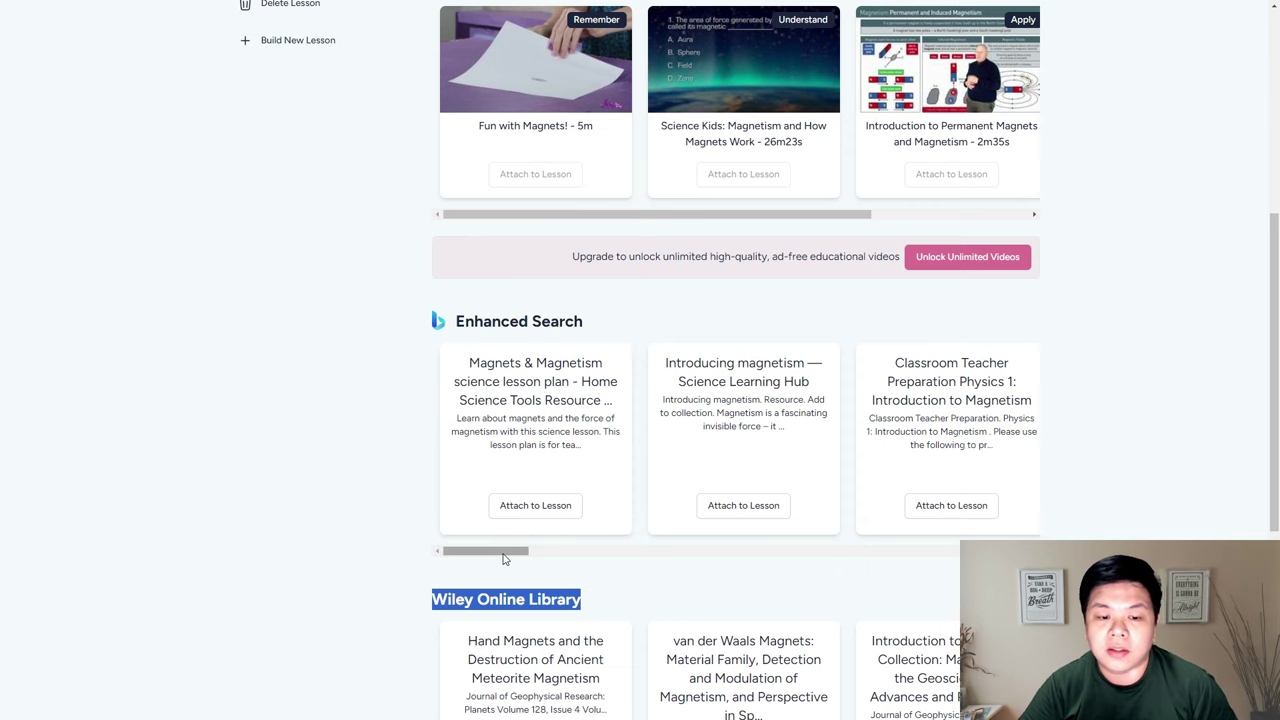
Set the resources' Focused Outcome to 'Understand the basic concepts of magnets and magnetism'
click(618, 550)
drag(618, 550, 480, 550)
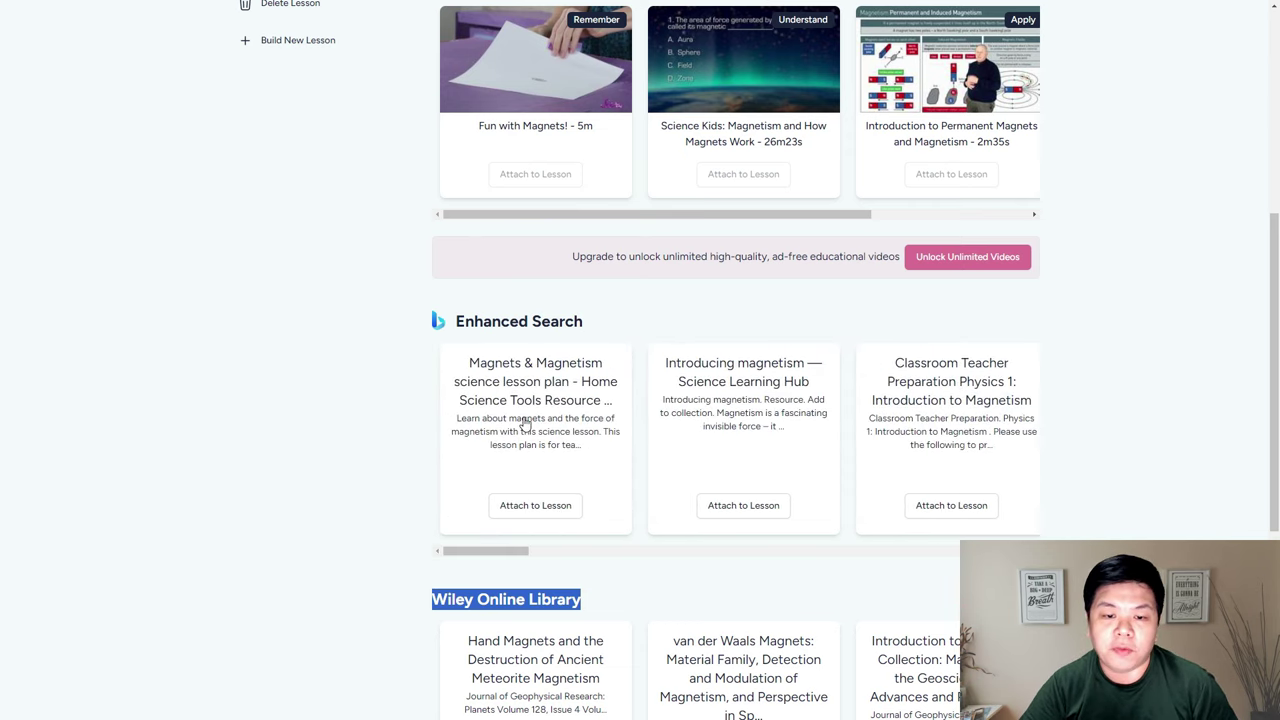
scroll(688, 533, down, 3)
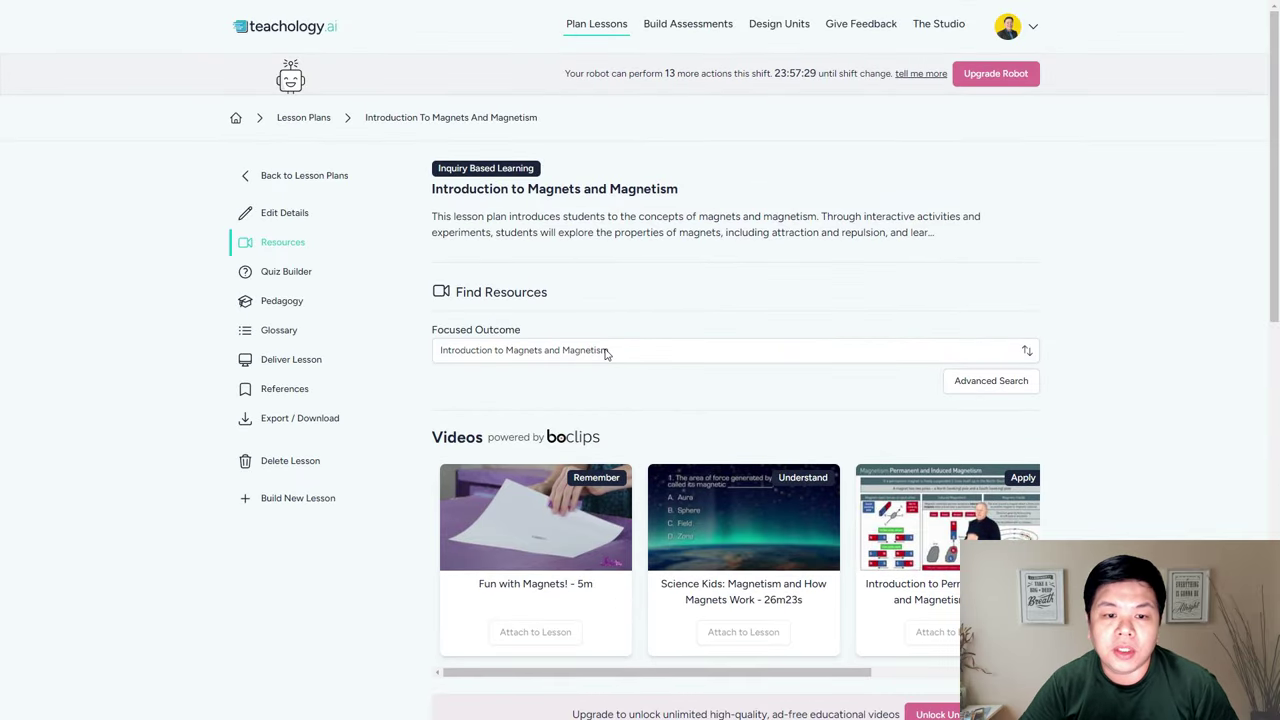
click(605, 352)
click(666, 405)
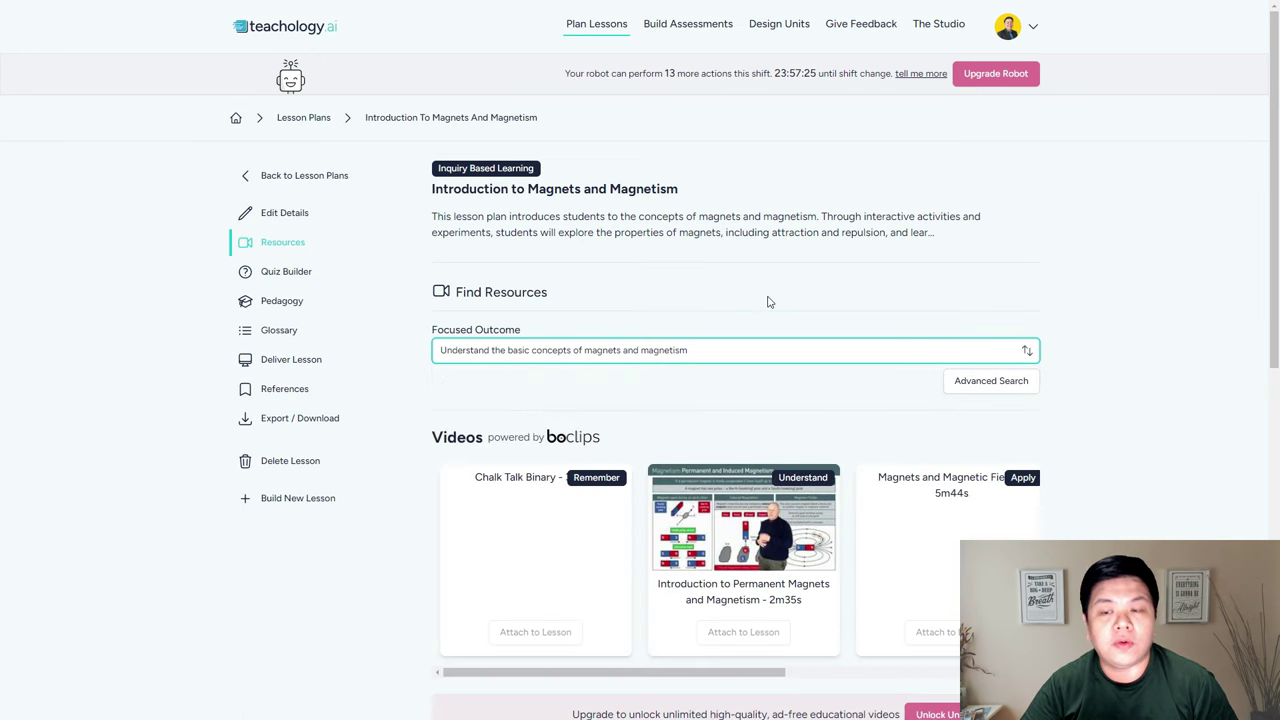
In Quiz Builder, choose the basic magnet concepts outcome and generate questions
click(312, 253)
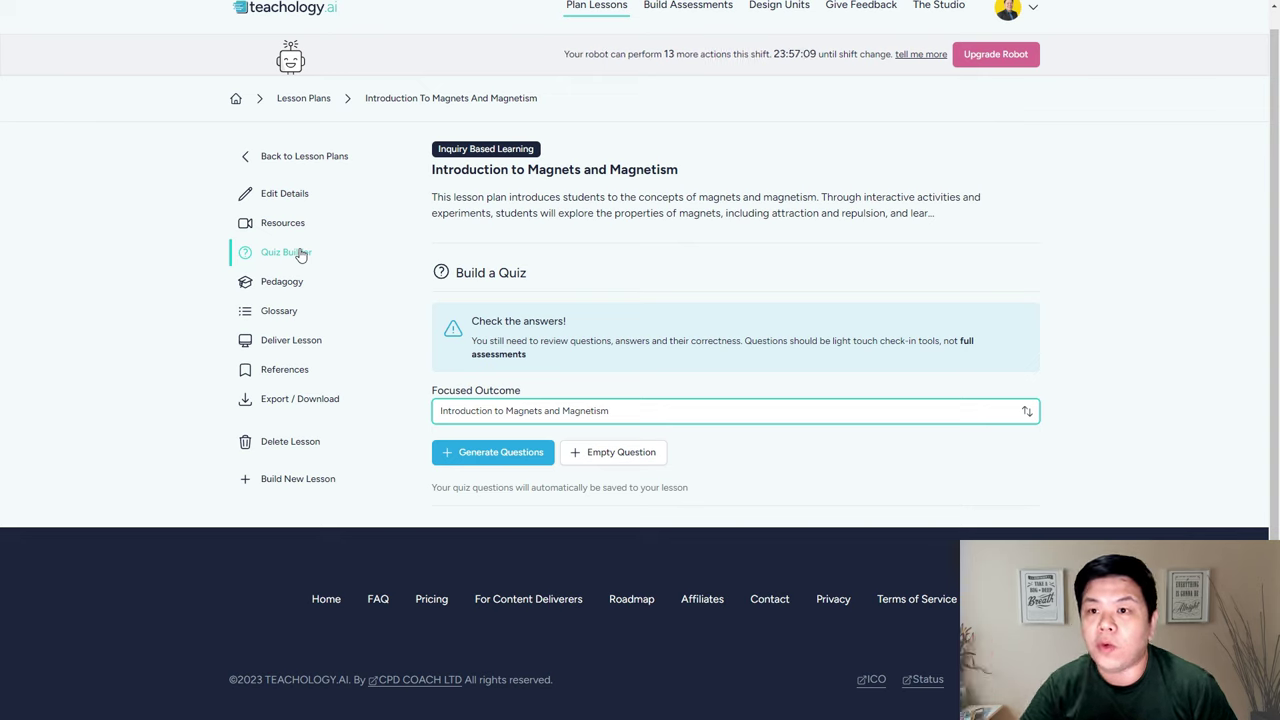
click(587, 418)
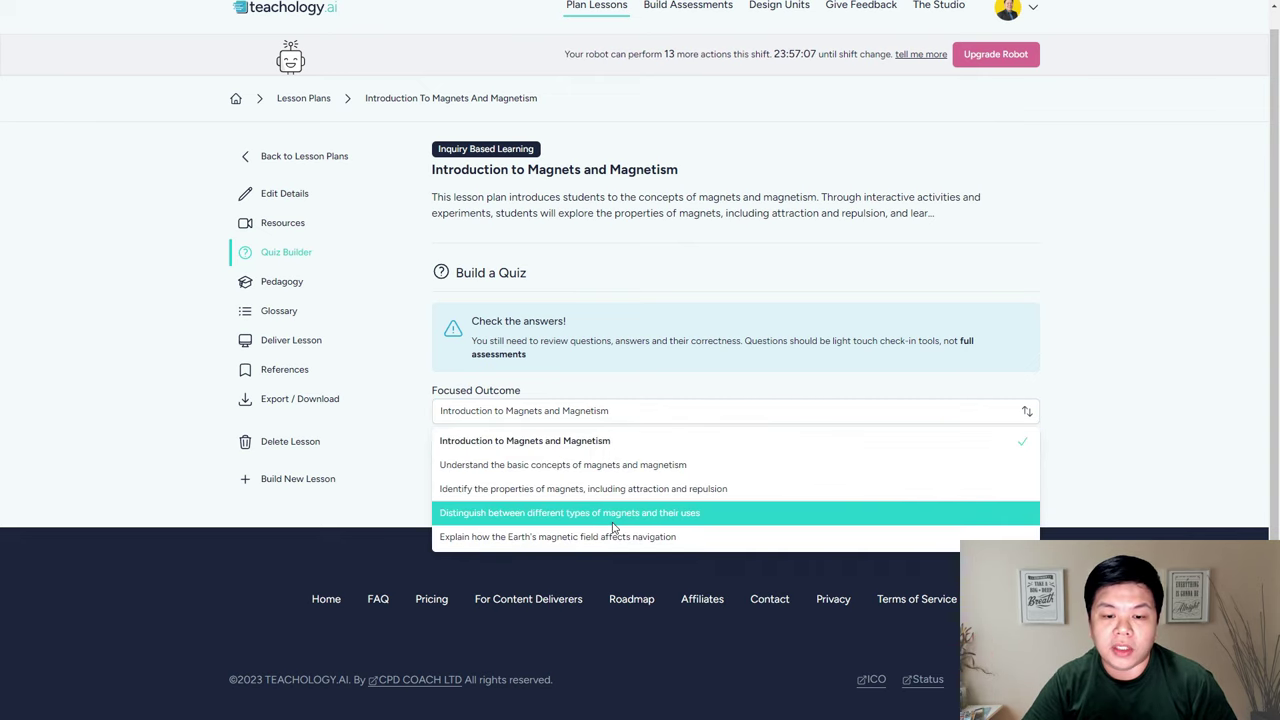
click(835, 295)
click(547, 420)
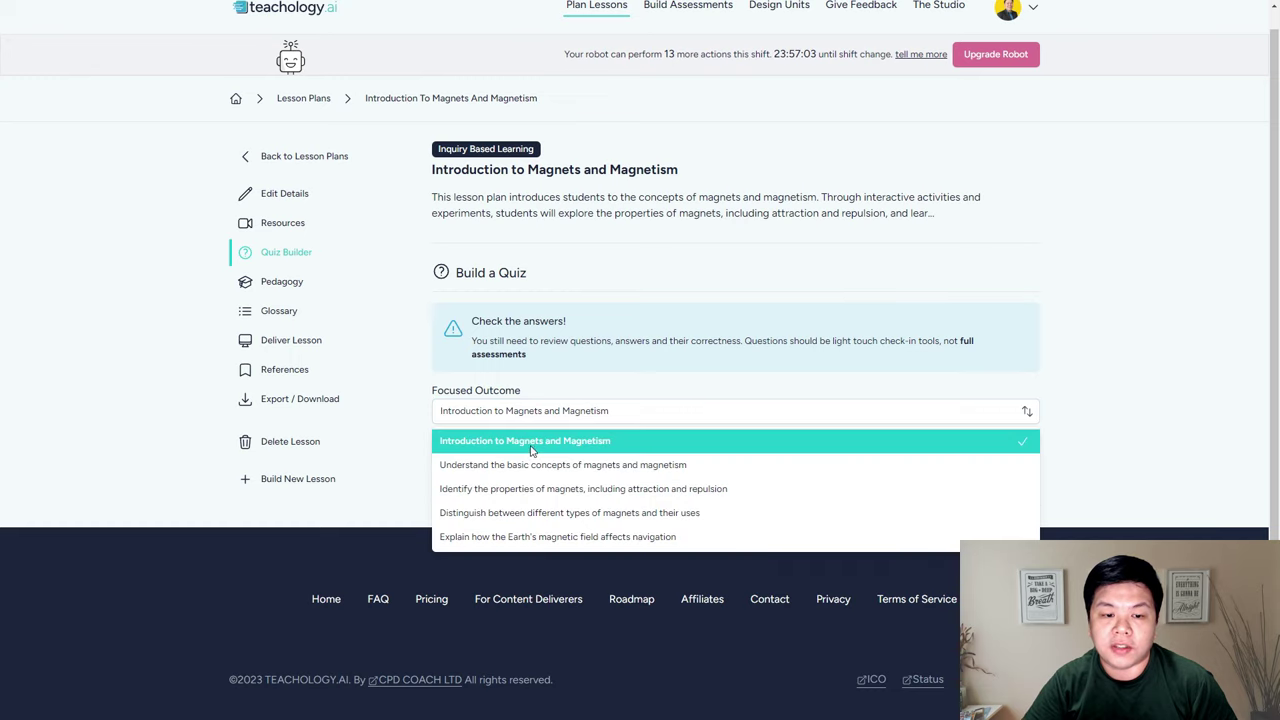
click(530, 463)
click(495, 452)
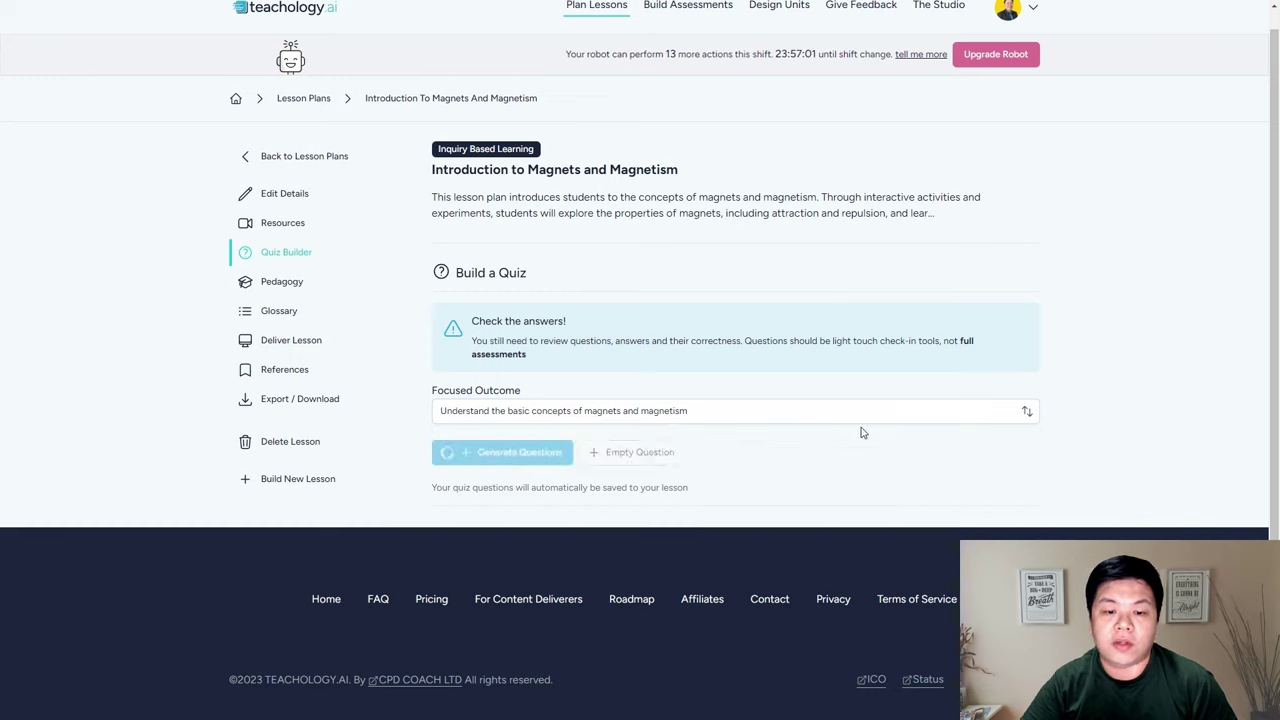
scroll(863, 432, up, 1)
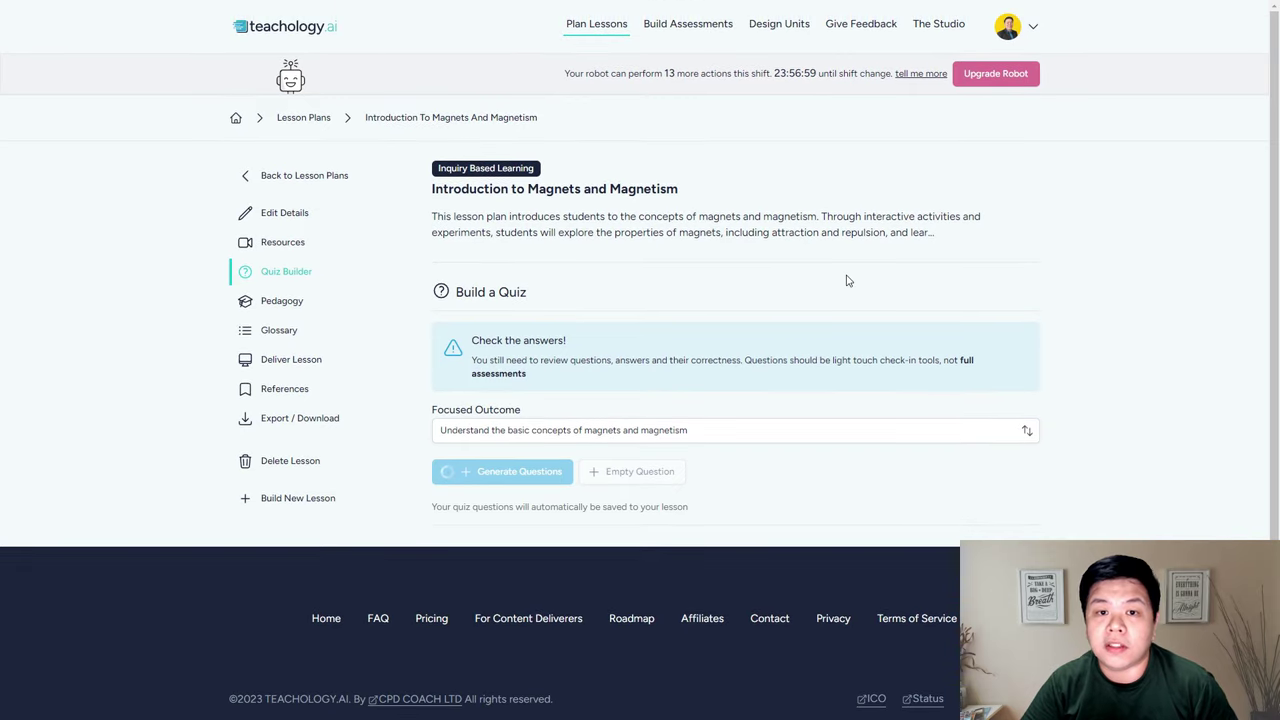
drag(564, 73, 890, 73)
click(776, 70)
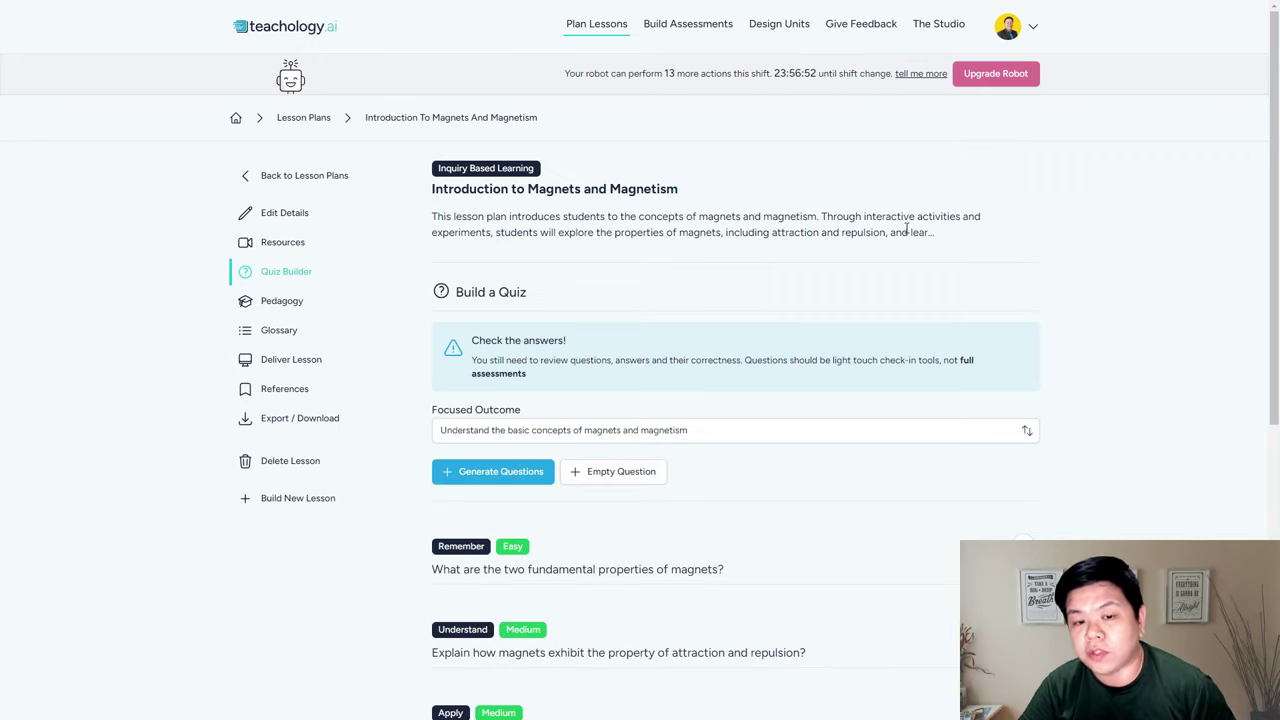
Expand the first question to show its four answers, with Attraction and Repulsion marked correct
scroll(785, 300, down, 4)
scroll(497, 217, up, 2)
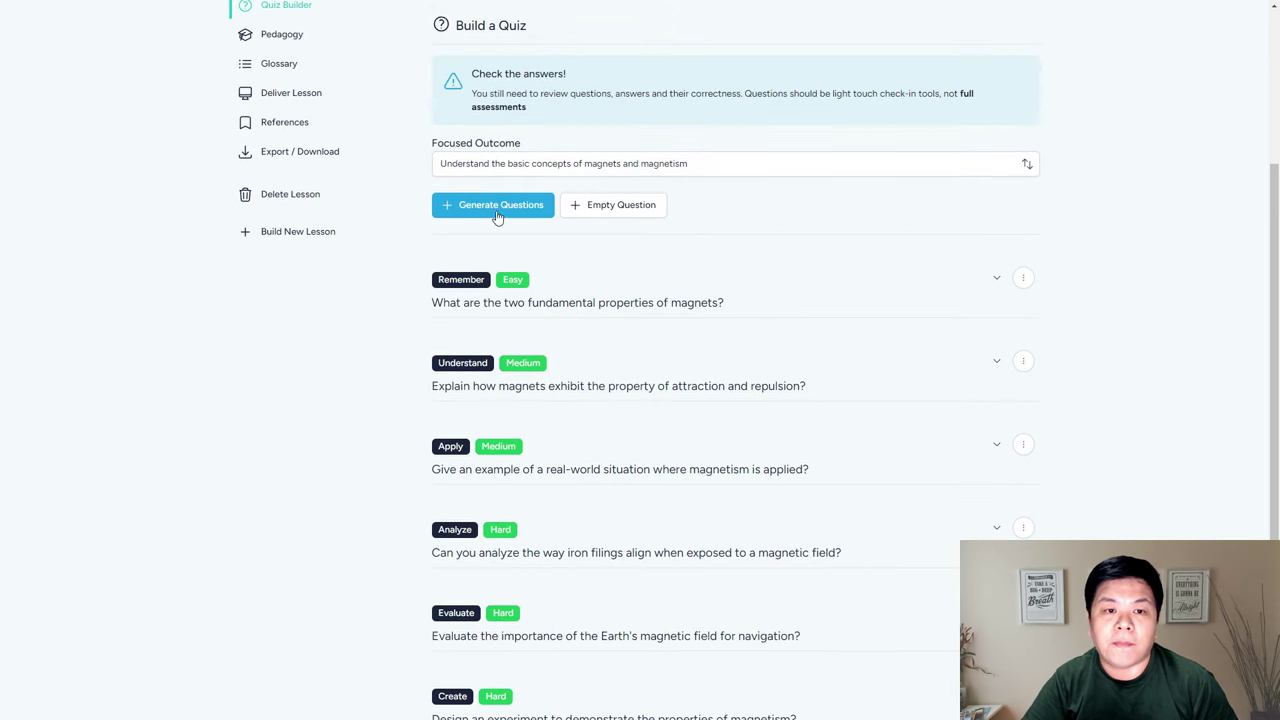
click(645, 160)
key(Escape)
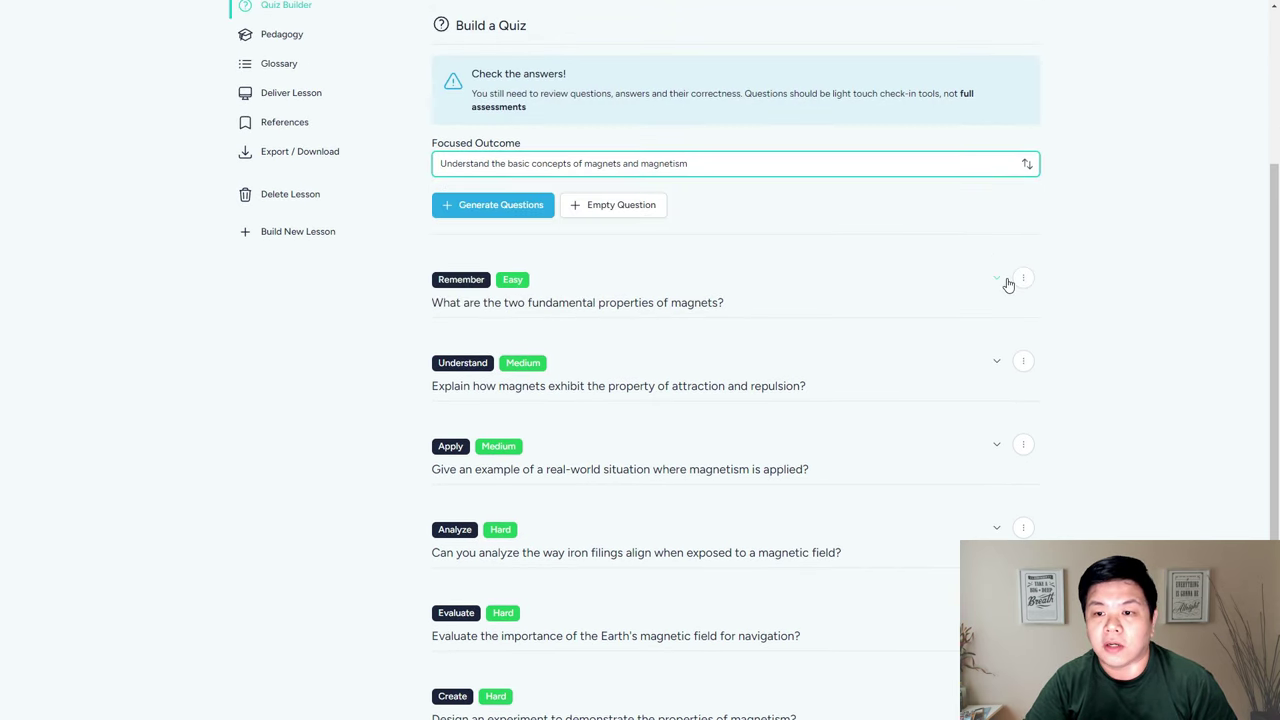
click(995, 280)
scroll(491, 466, down, 2)
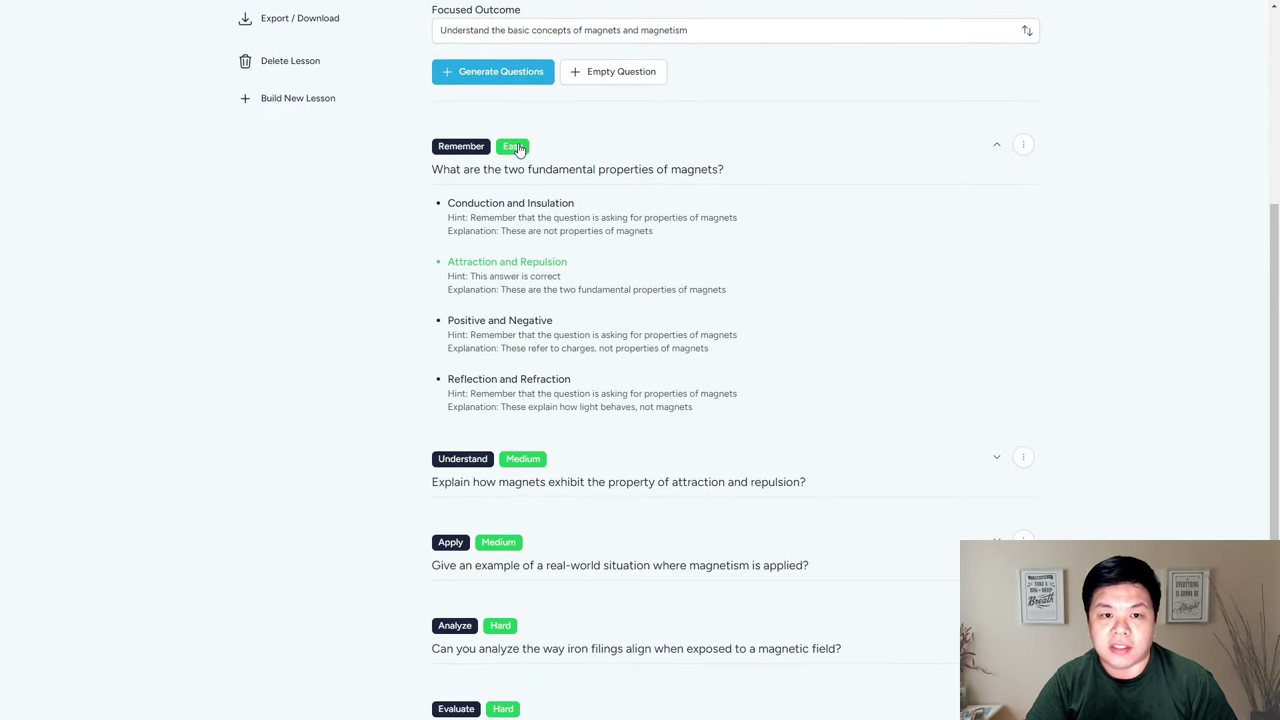
scroll(523, 478, down, 4)
scroll(714, 398, up, 4)
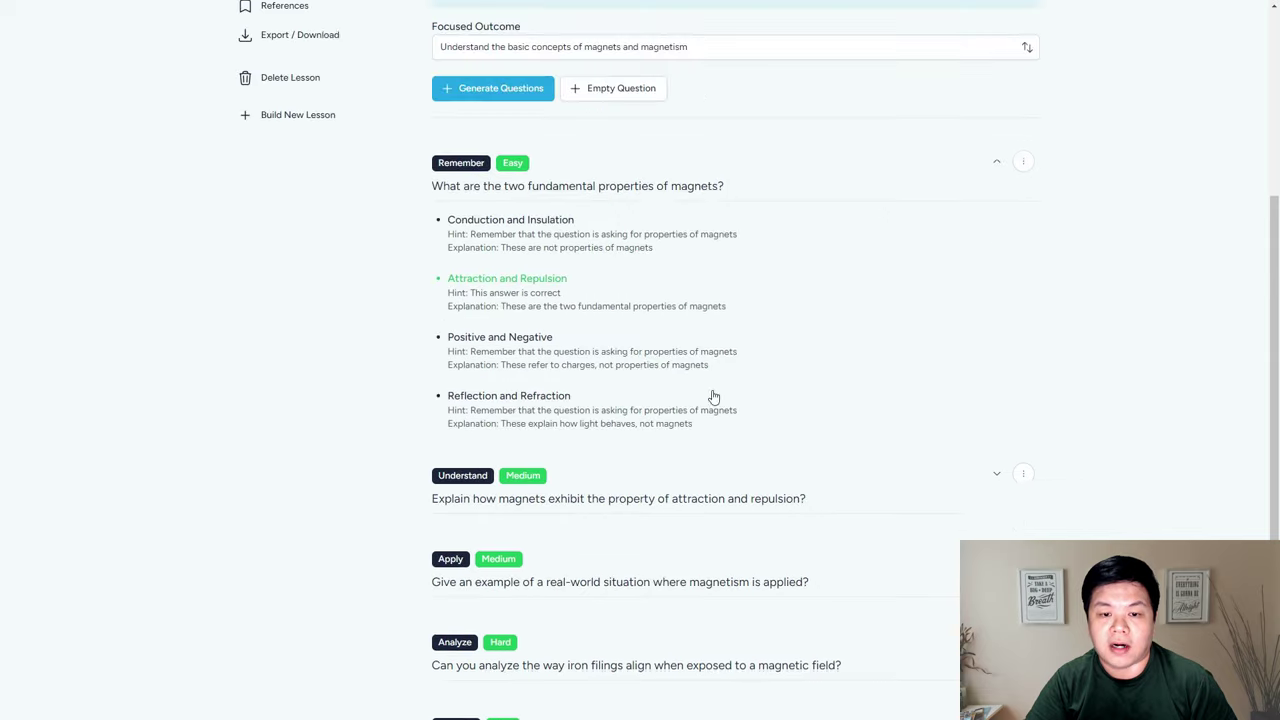
scroll(714, 398, up, 5)
scroll(1016, 476, down, 3)
click(1024, 348)
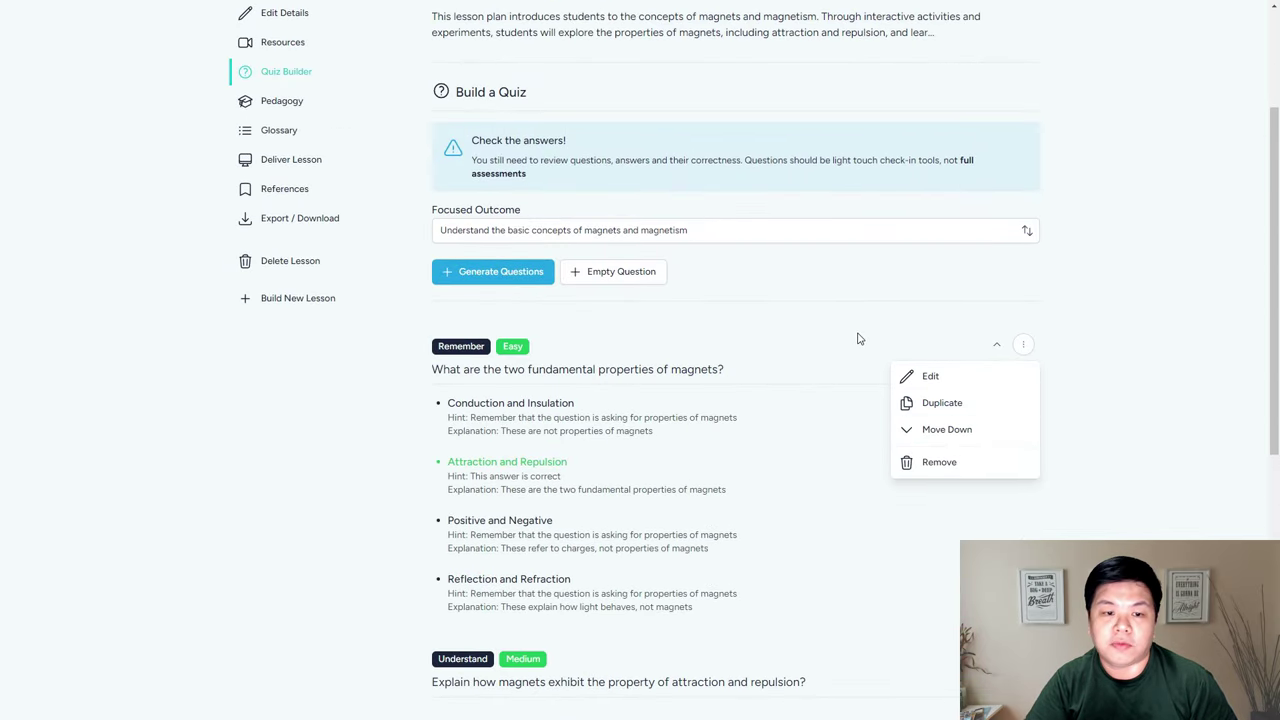
click(791, 329)
scroll(334, 344, up, 2)
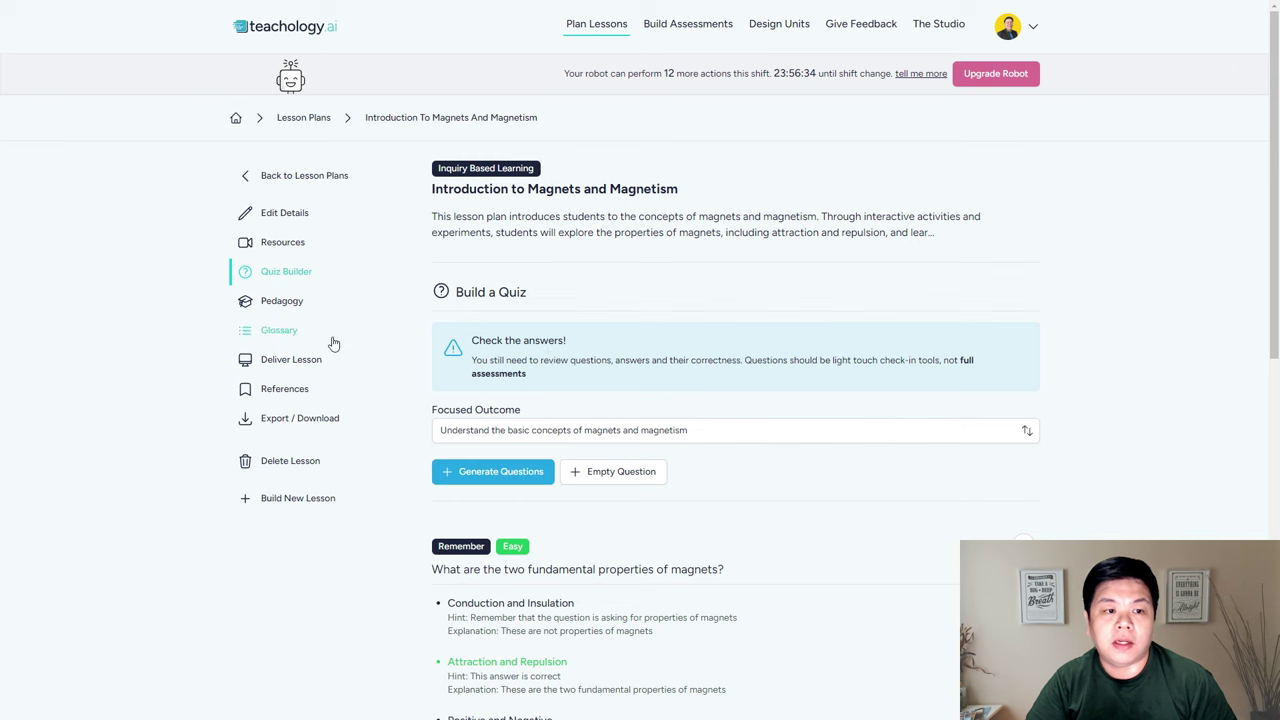
Browse the lesson's Pedagogy, Glossary, Deliver Lesson and References sections, ending on Deliver Lesson
click(284, 302)
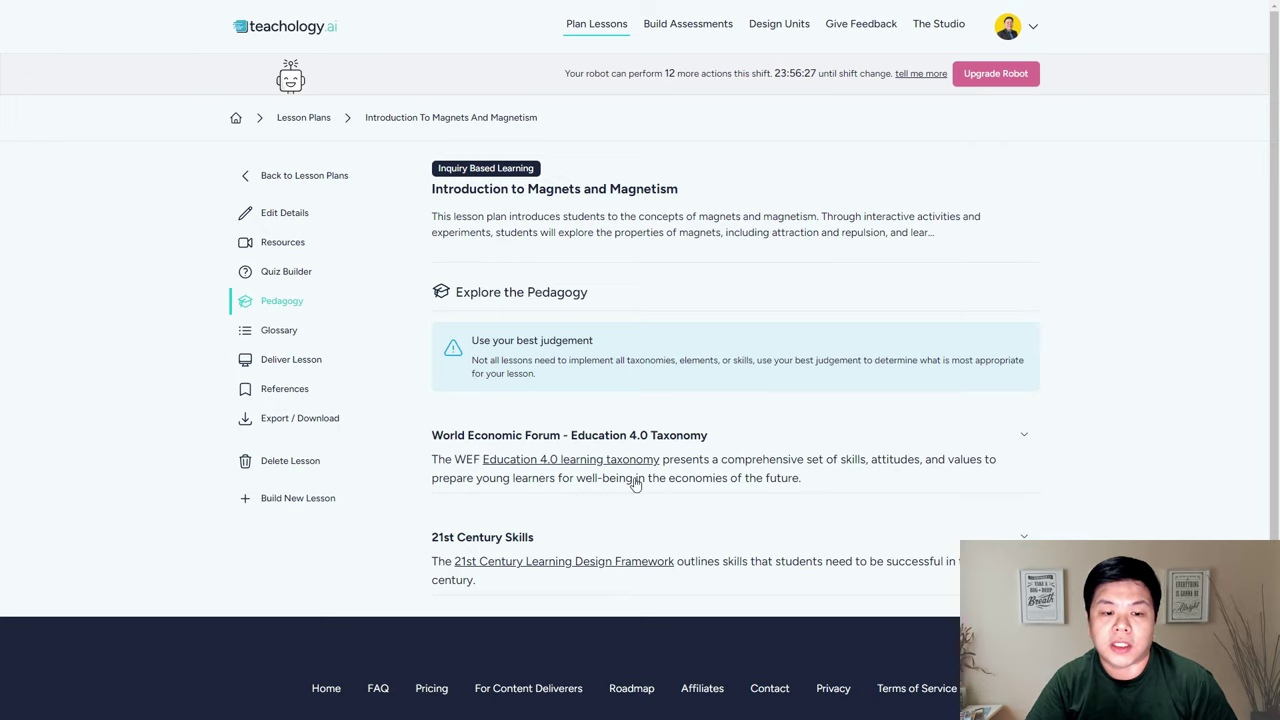
click(277, 330)
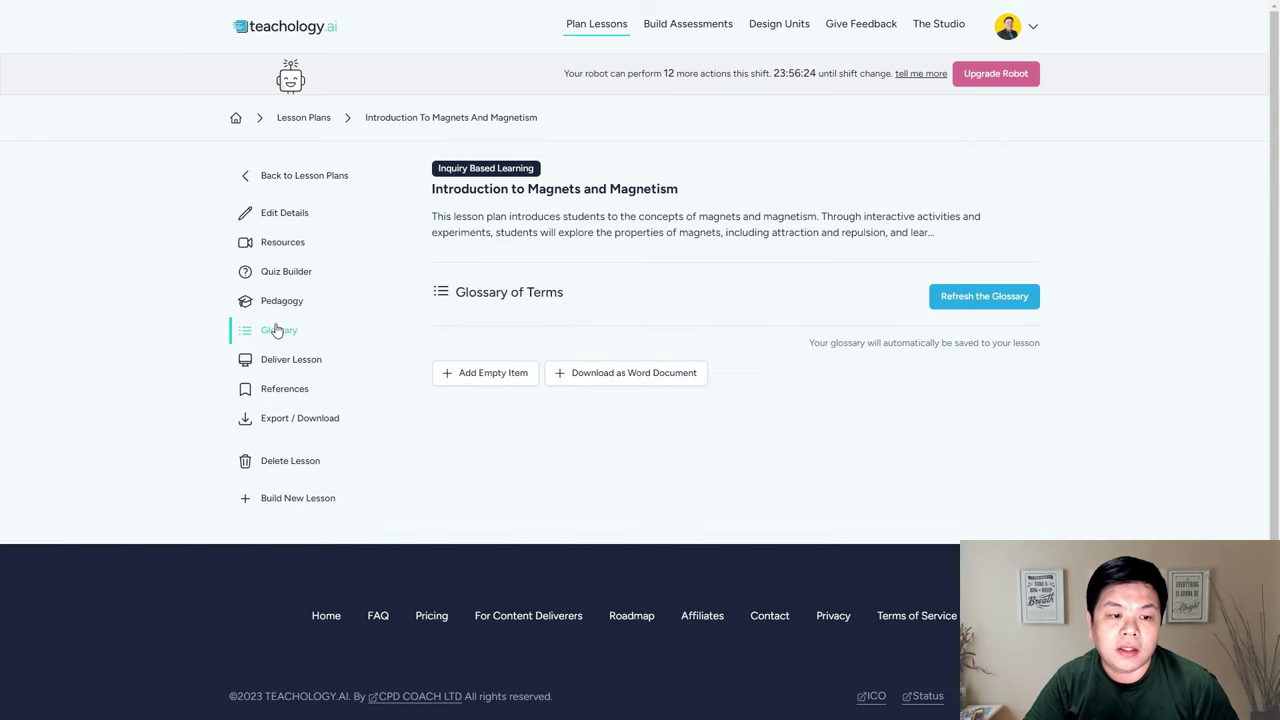
click(302, 368)
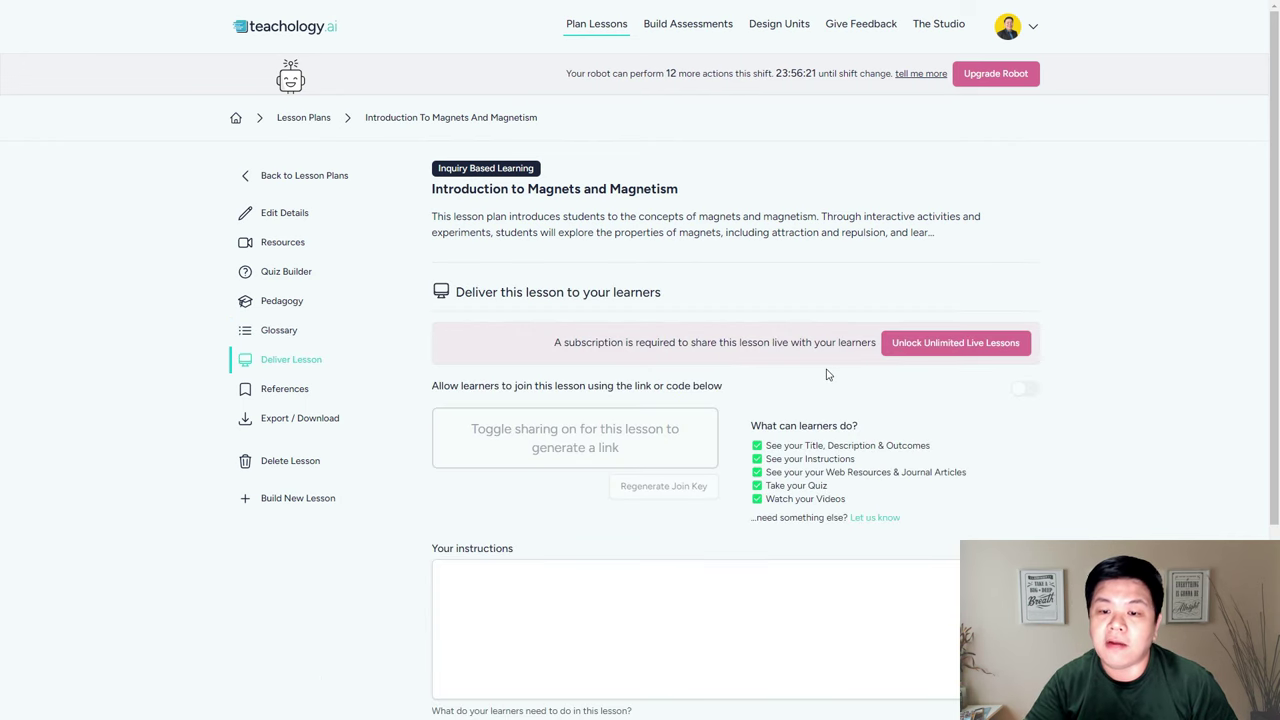
click(272, 390)
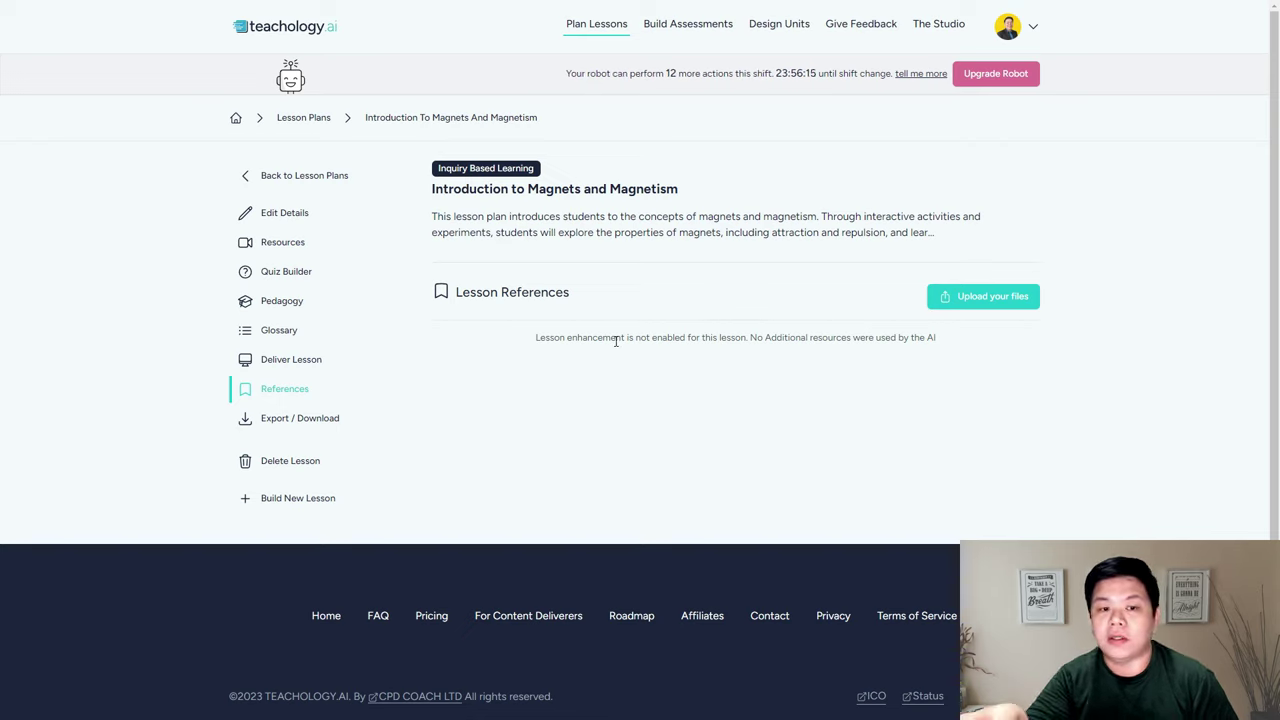
click(292, 362)
scroll(727, 379, down, 2)
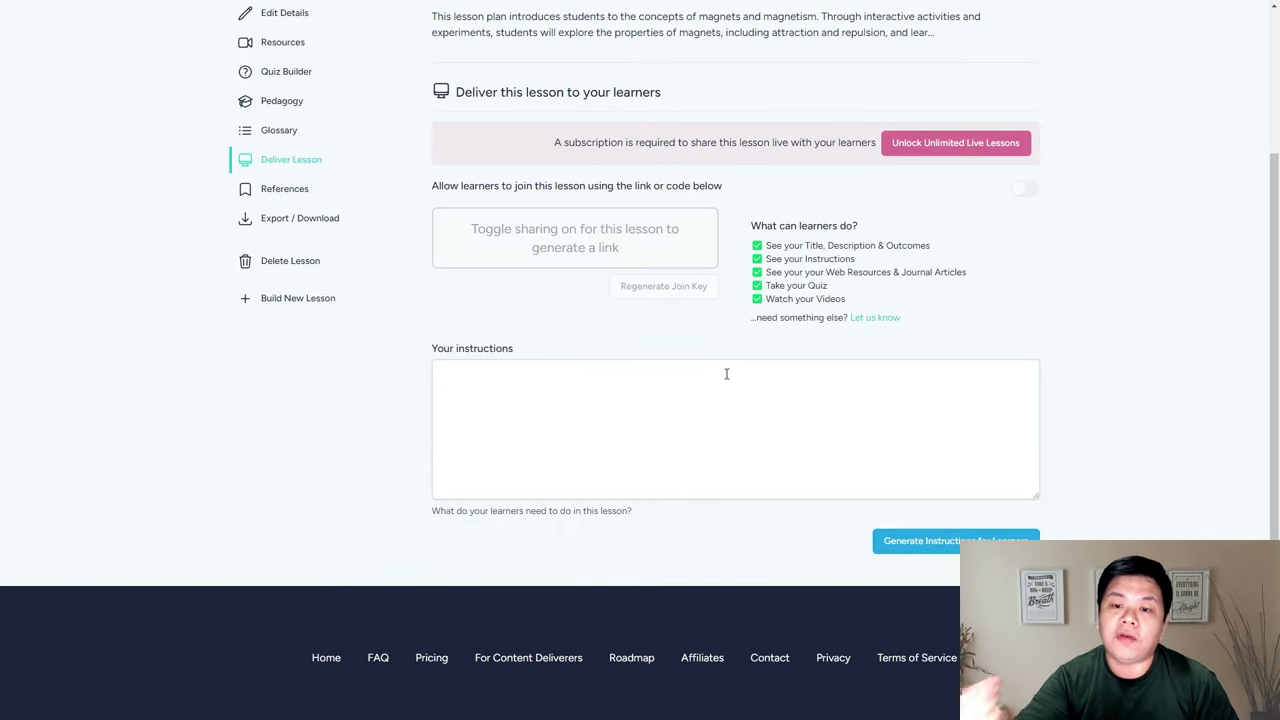
scroll(727, 374, up, 1)
scroll(727, 374, up, 1)
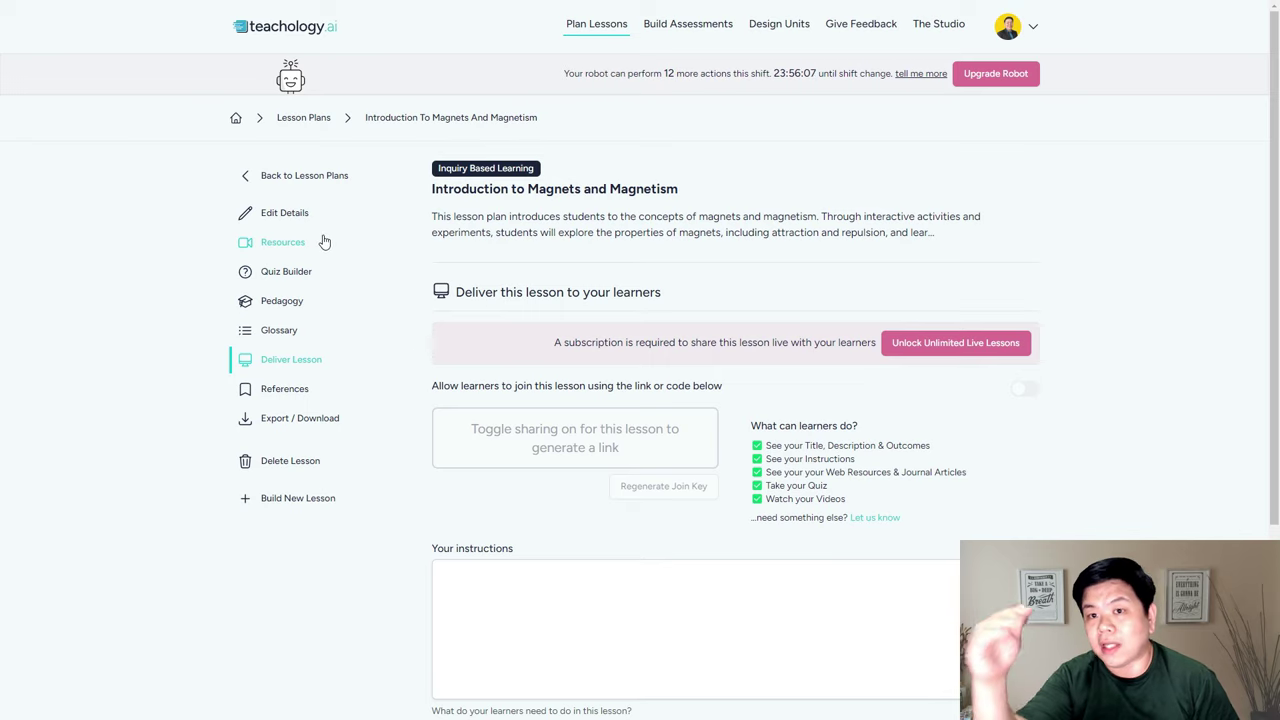
Download the lesson as a Word document, then bring up its Resources page
click(297, 425)
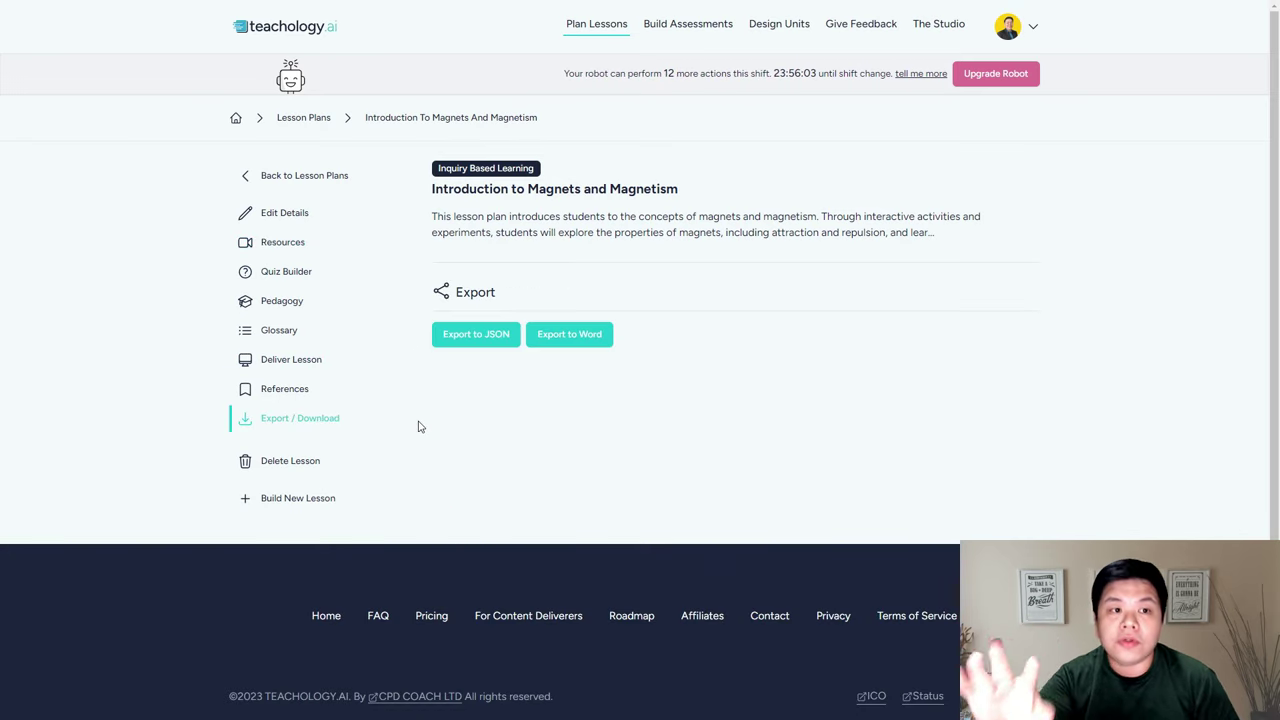
click(576, 336)
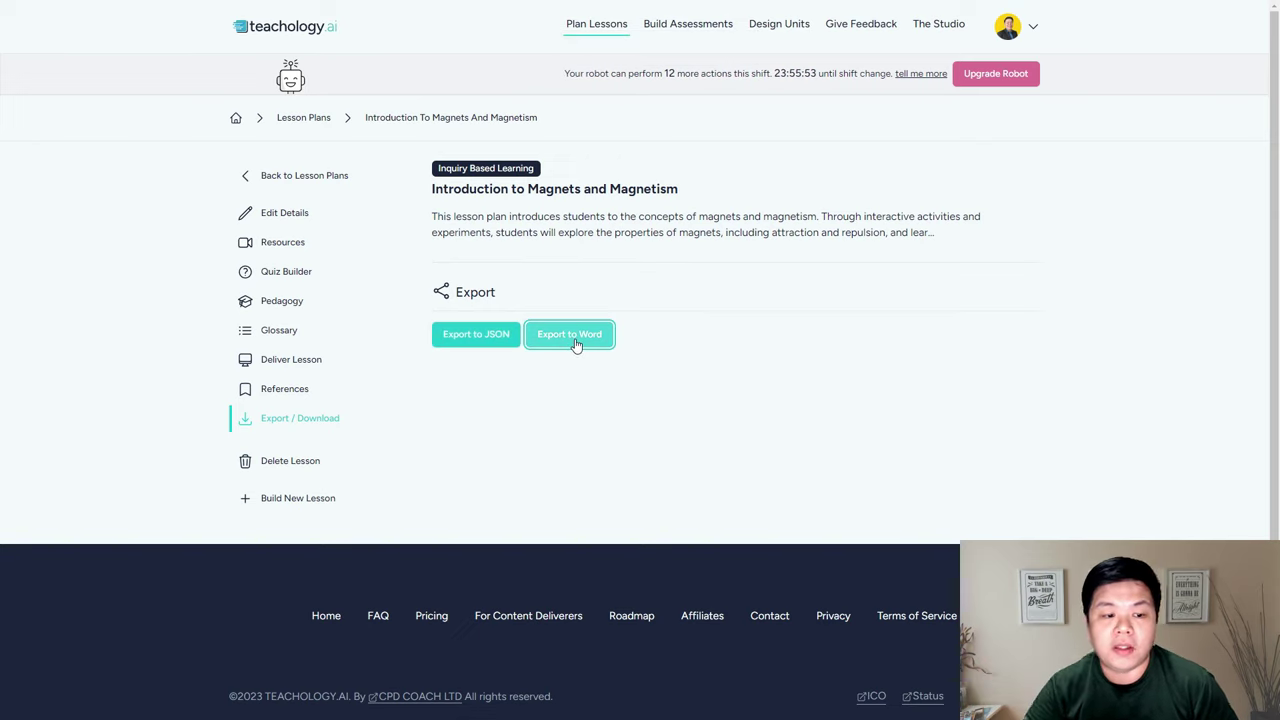
click(292, 247)
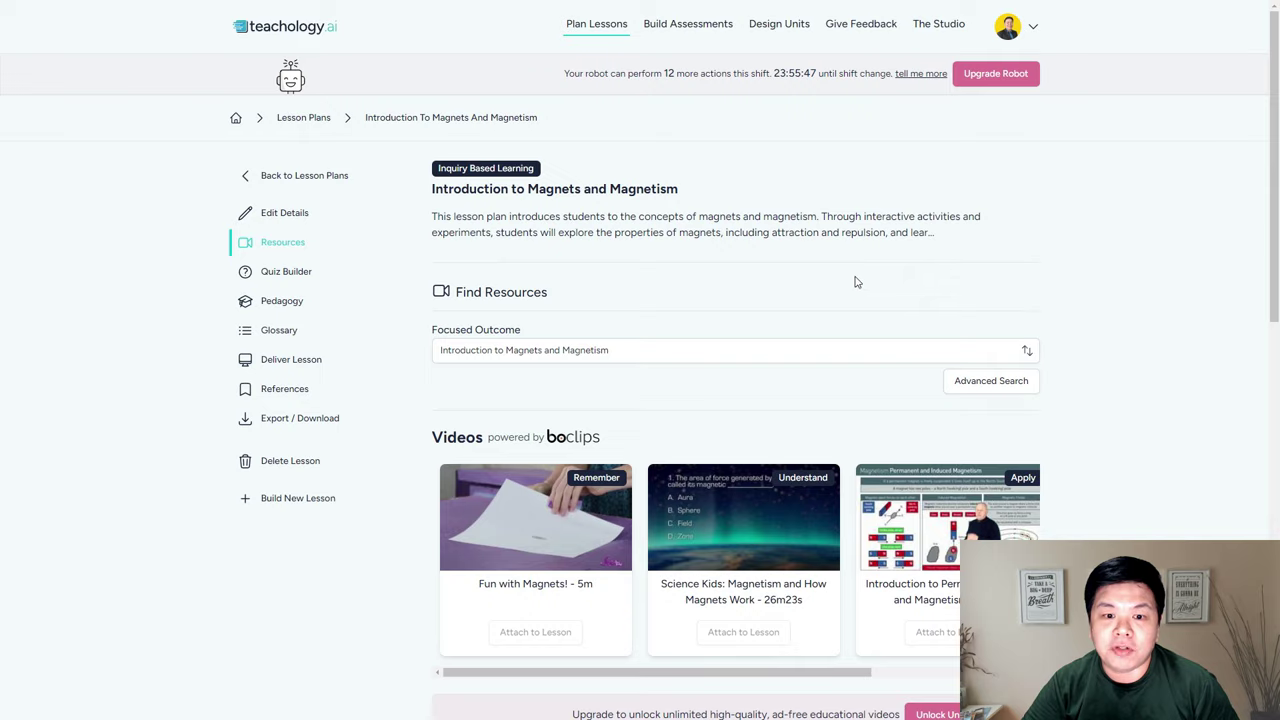
Look over the boclips videos such as 'Fun with Magnets!', then return to My Lesson Plans
scroll(855, 282, down, 8)
scroll(771, 449, up, 4)
scroll(777, 449, down, 6)
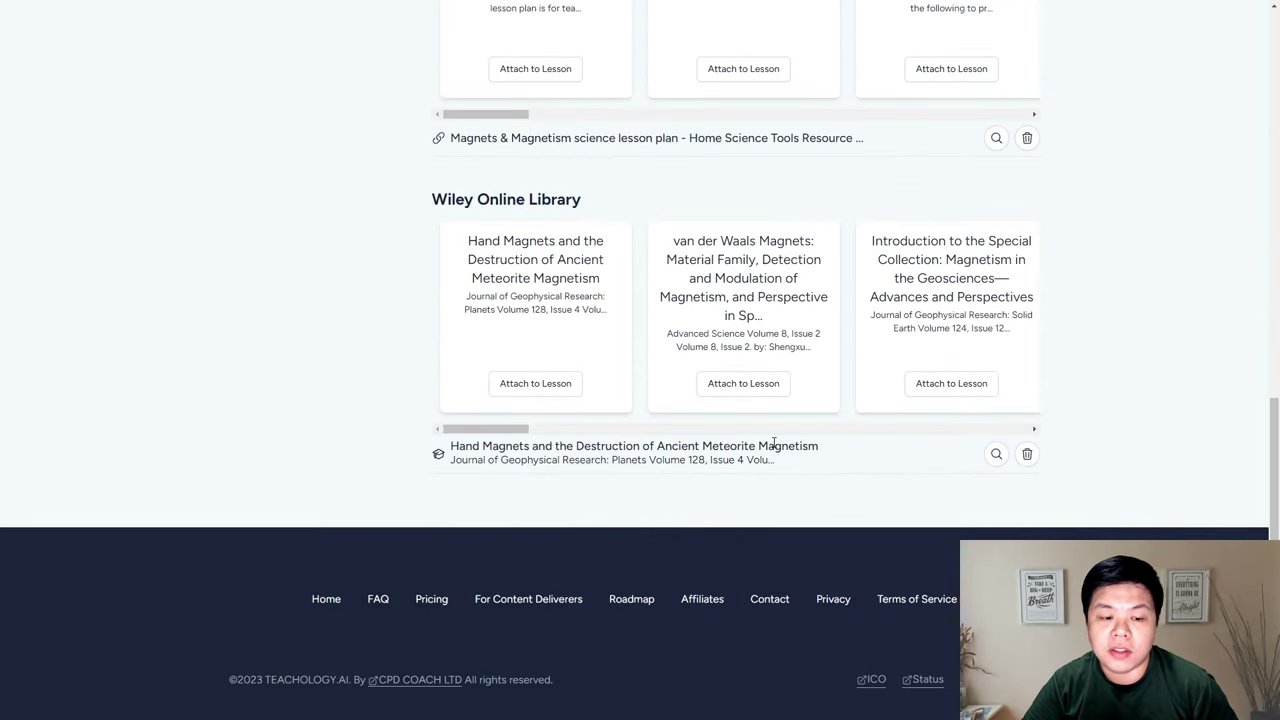
scroll(773, 445, up, 10)
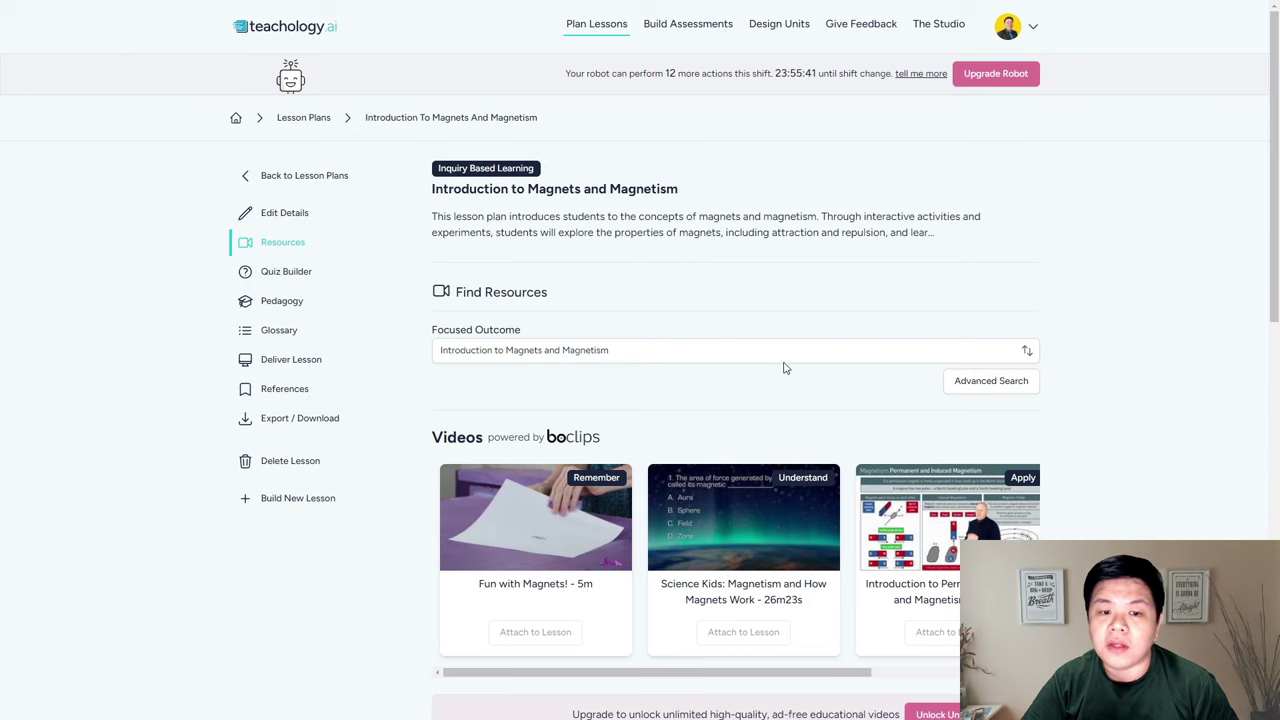
click(304, 118)
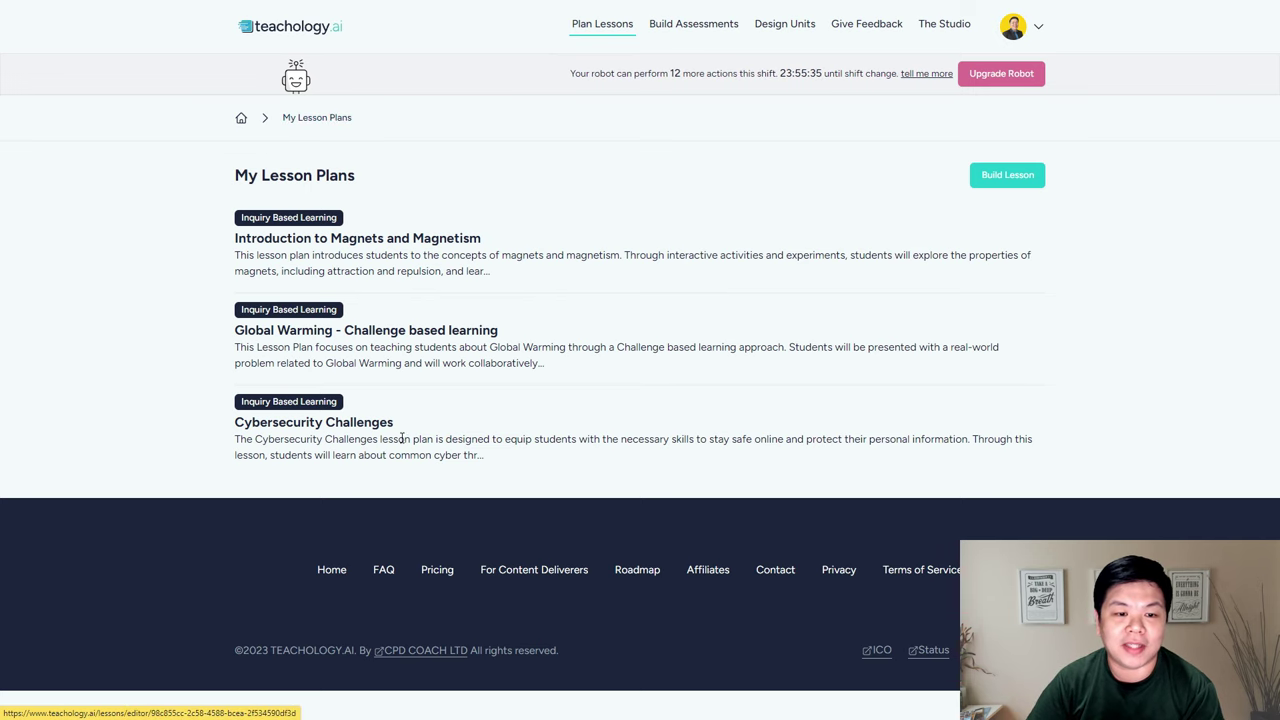
Reopen 'Introduction to Magnets and Magnetism' and switch its first activity to suggestion 3, 'Magnet or Not?'
click(437, 258)
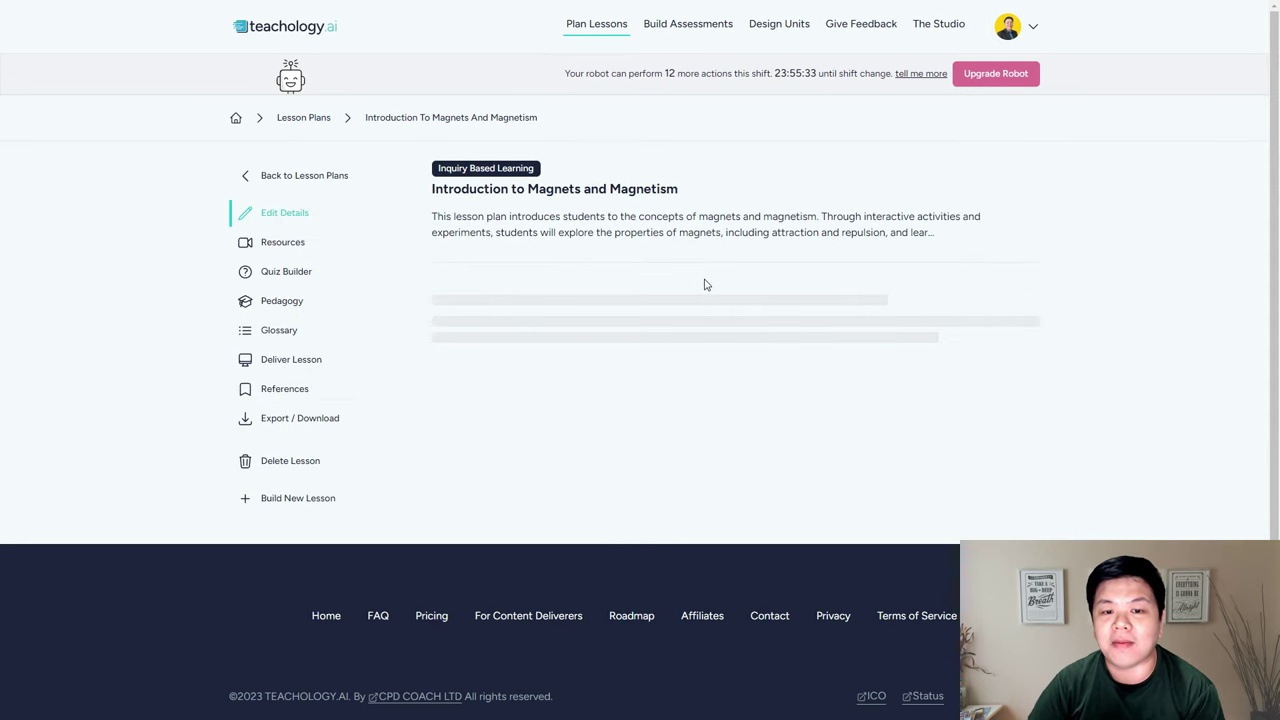
scroll(565, 399, down, 10)
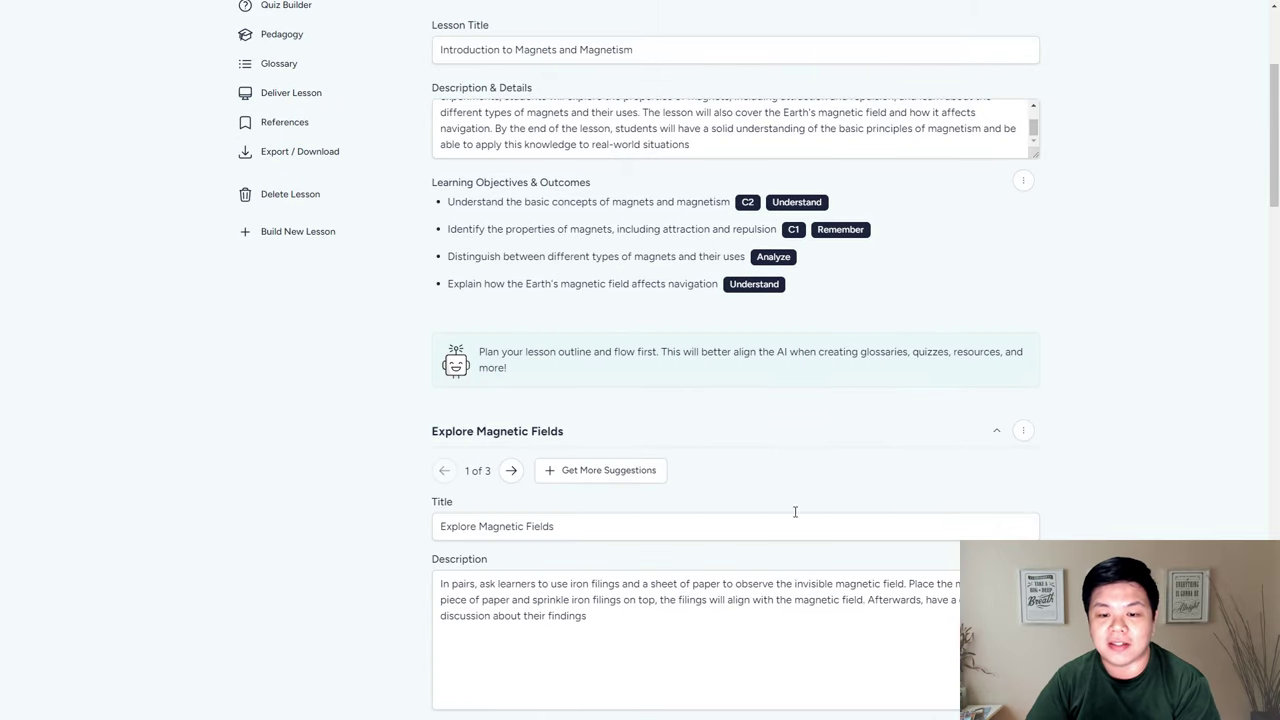
click(511, 71)
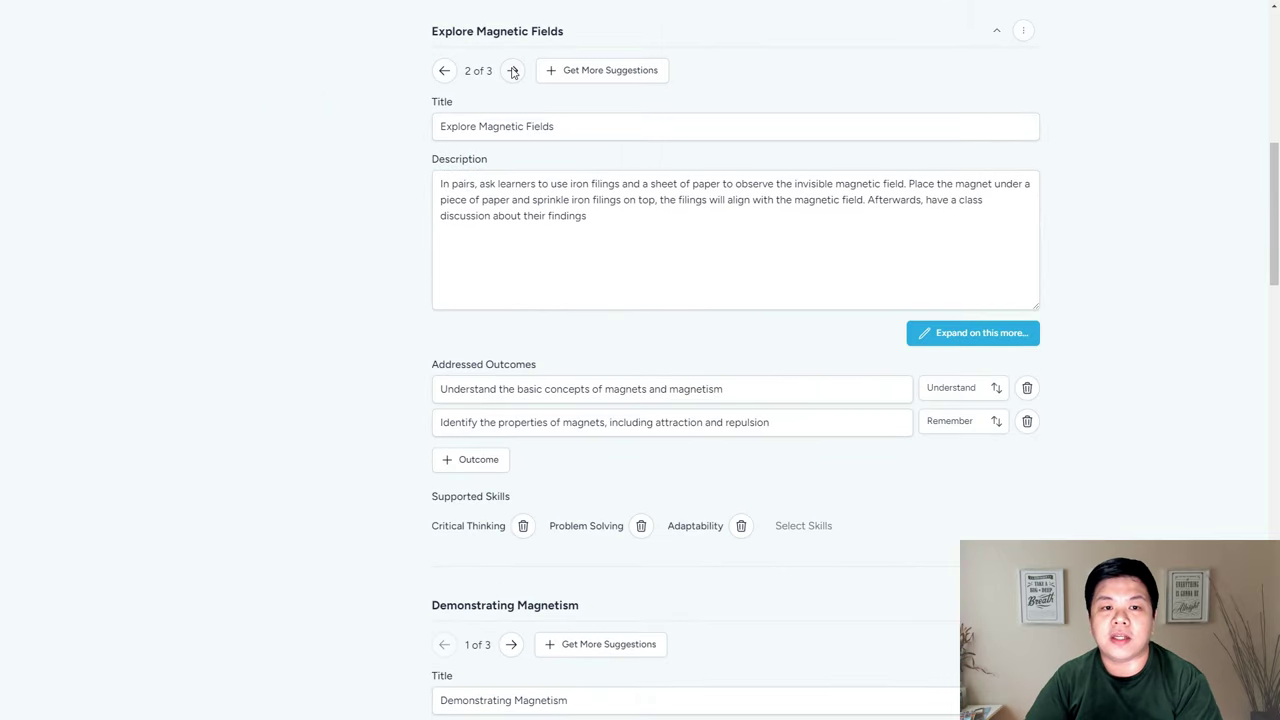
click(511, 71)
scroll(965, 324, up, 4)
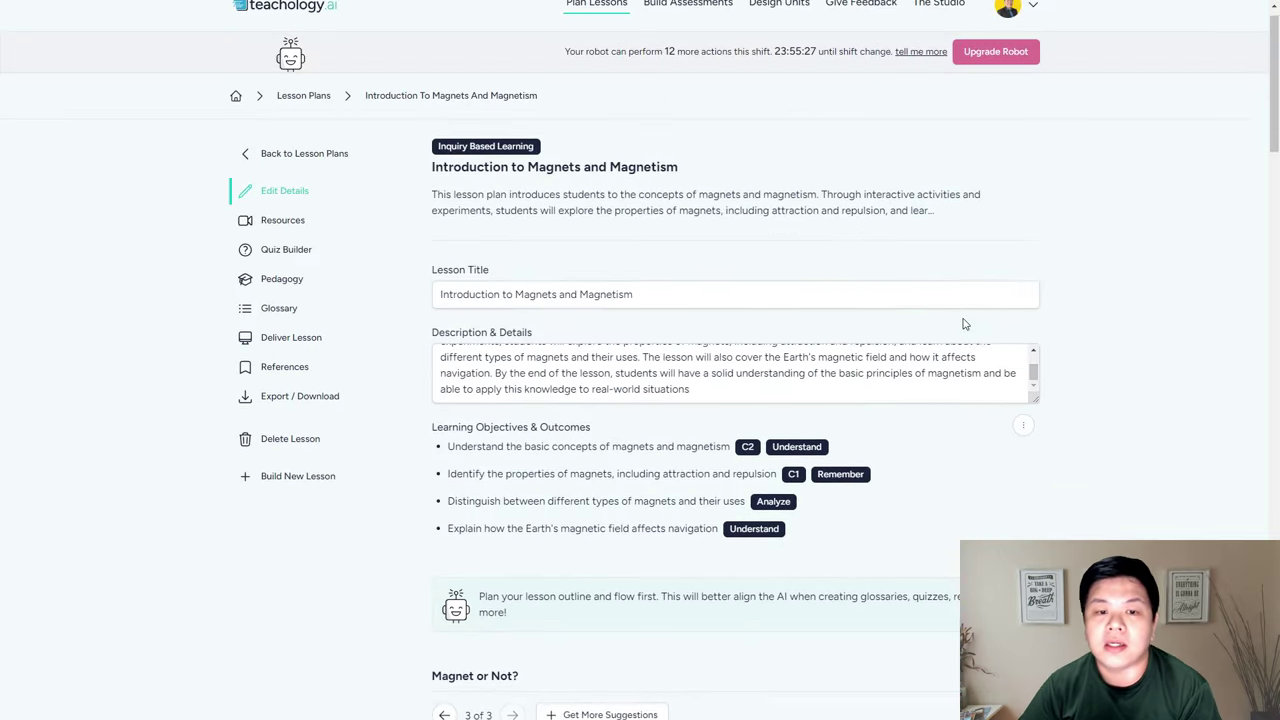